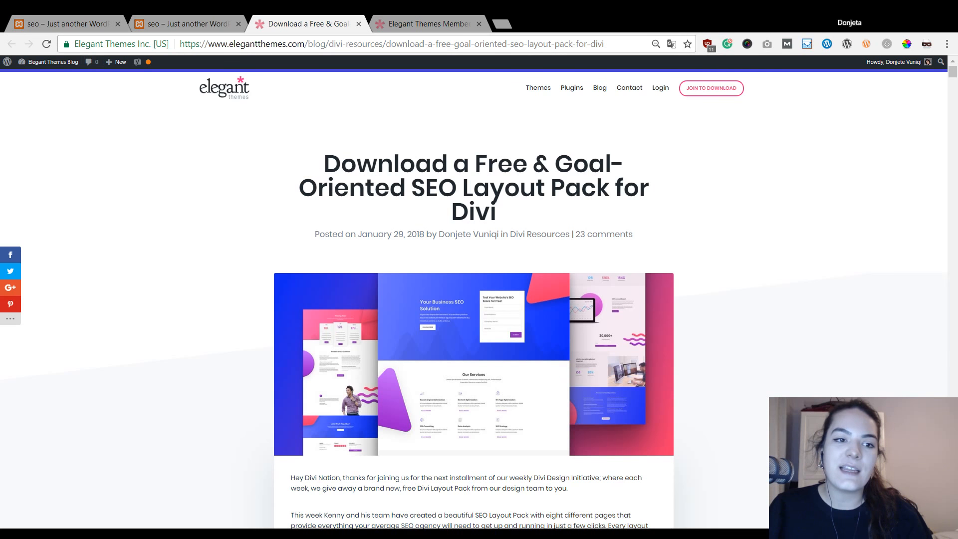
Switch to the local seo2 site and review its Home page from the hero section down to the footer.
left_click(158, 20)
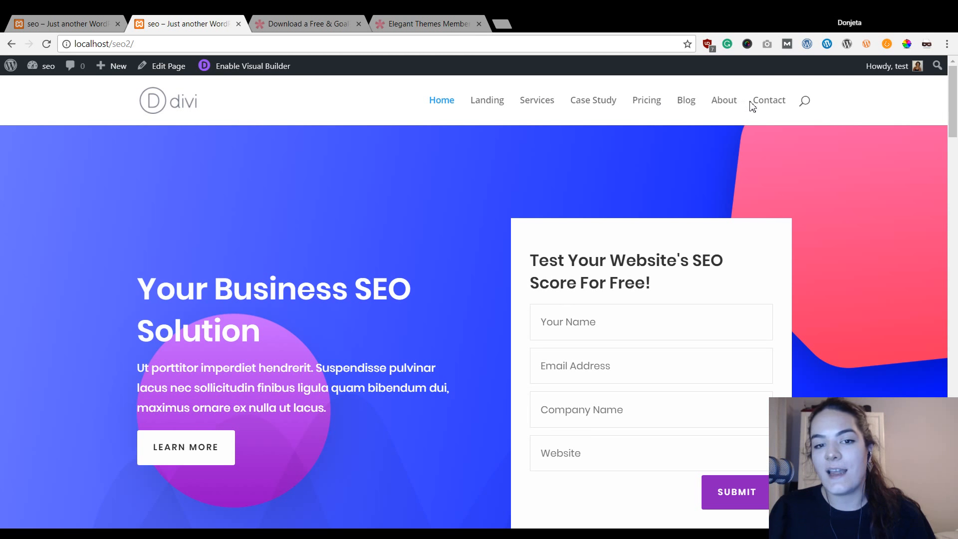
scroll(709, 135, "down", 12)
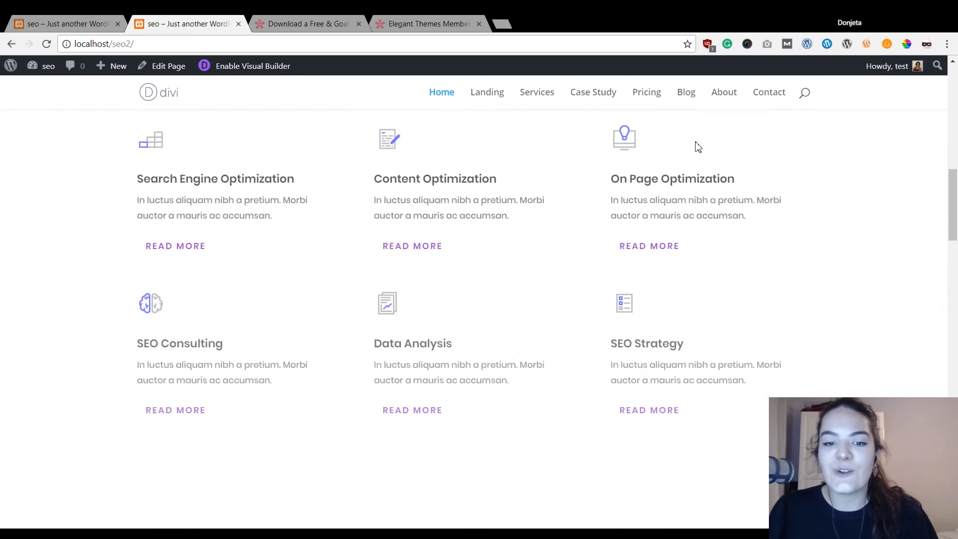
scroll(698, 150, "down", 12)
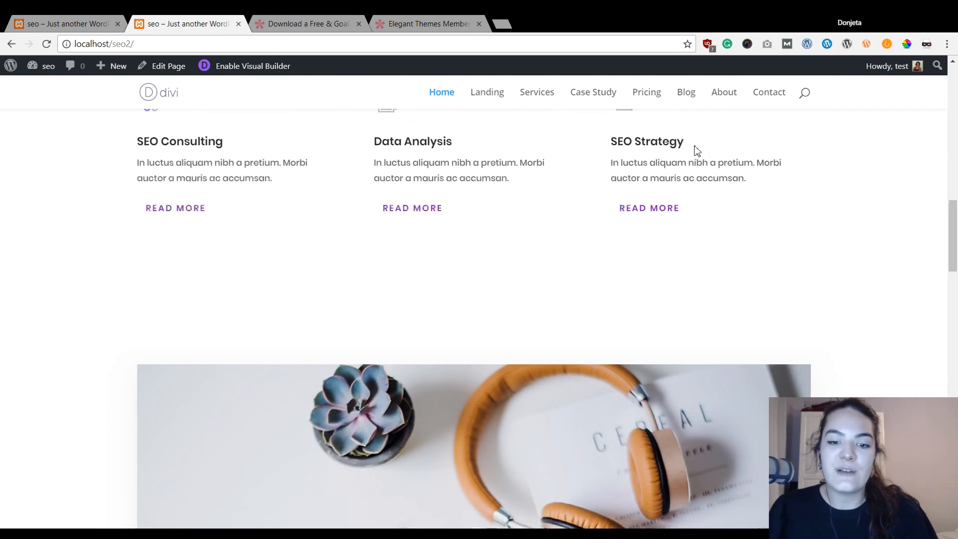
scroll(698, 154, "down", 4)
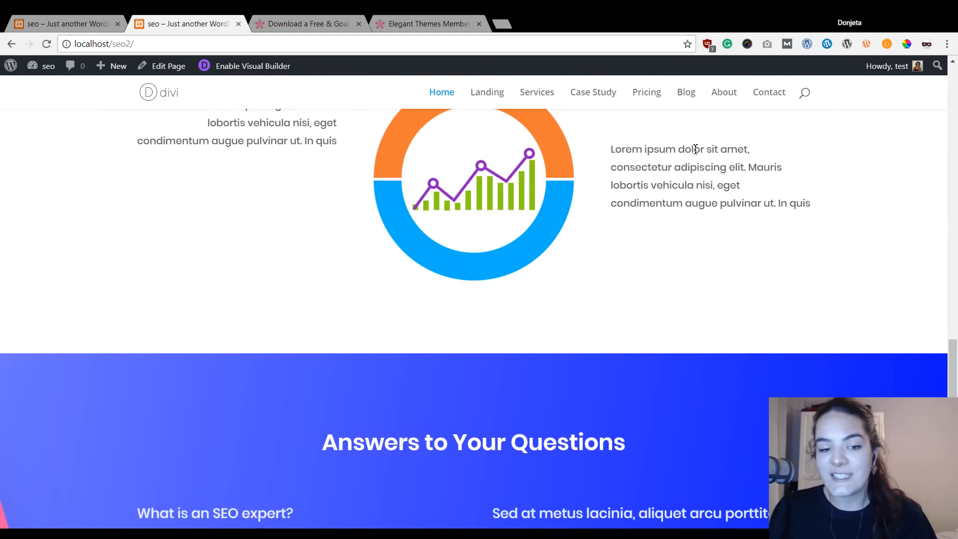
scroll(690, 152, "down", 4)
scroll(691, 158, "down", 10)
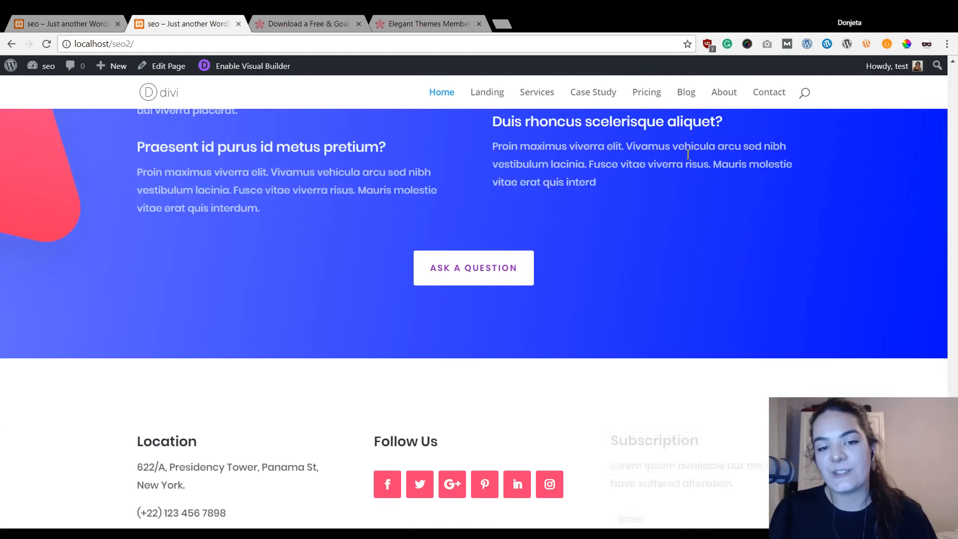
Open the site's Landing page and examine its sections from the hero form down to the footer.
left_click(499, 100)
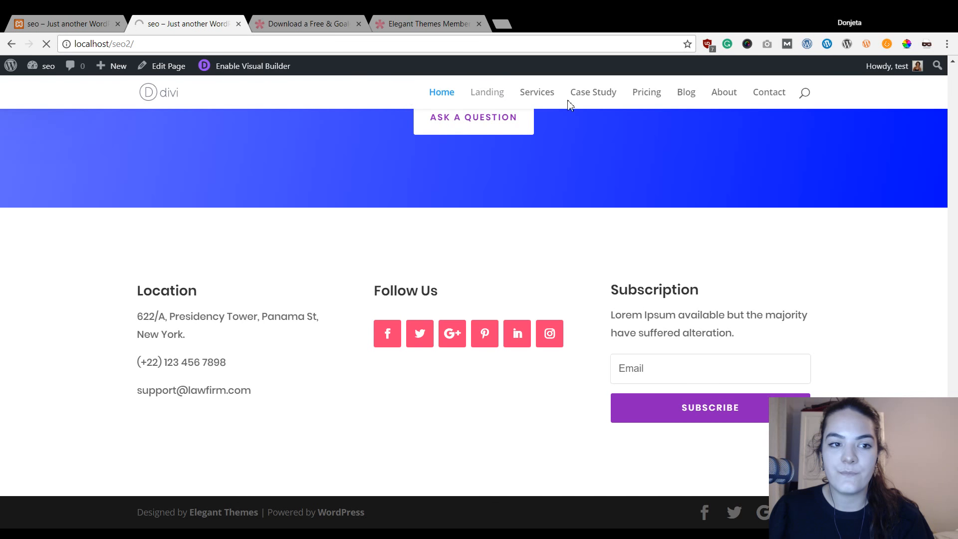
scroll(454, 225, "up", 4)
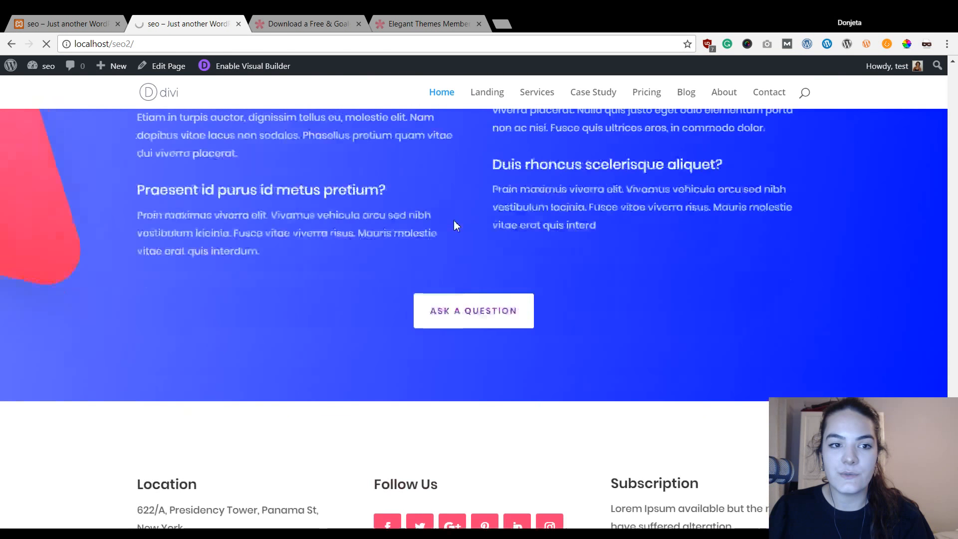
scroll(454, 220, "up", 15)
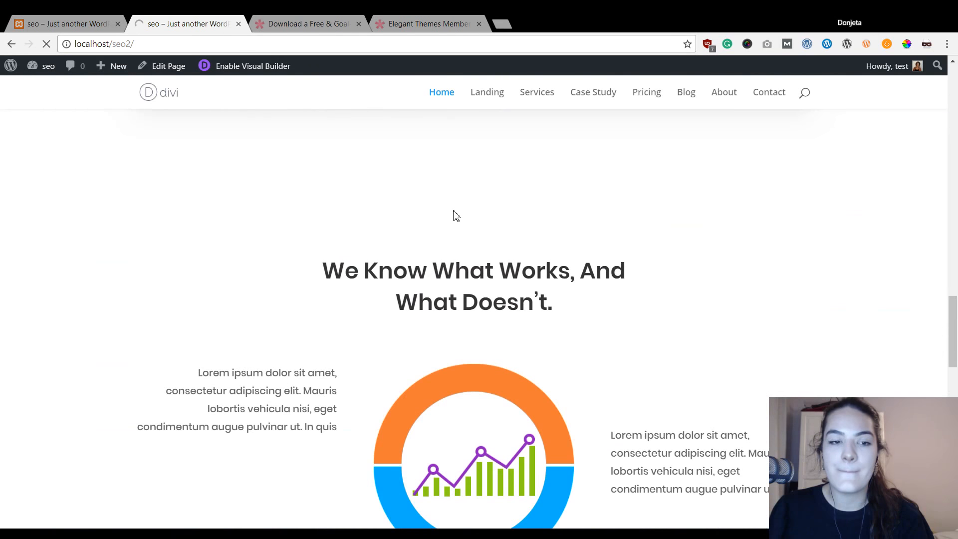
left_click(498, 94)
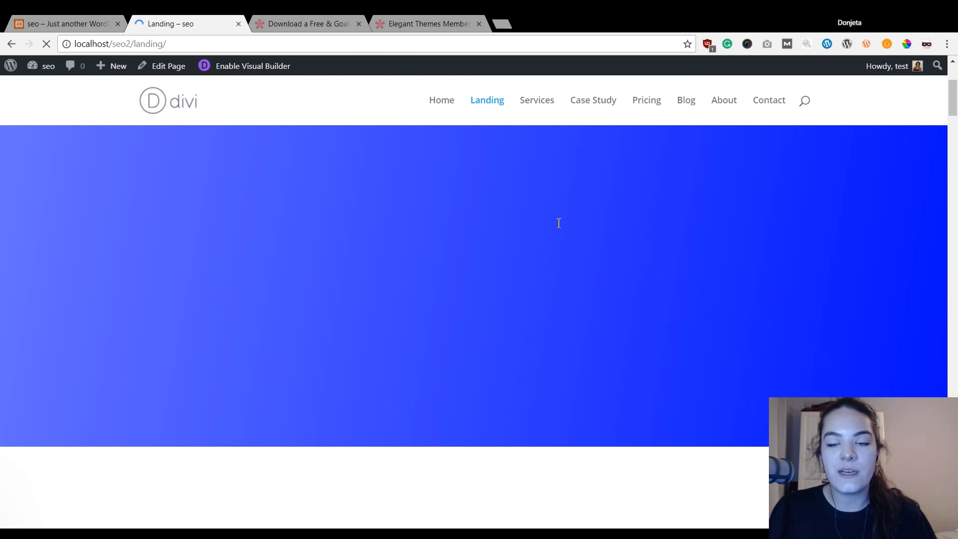
scroll(559, 225, "down", 6)
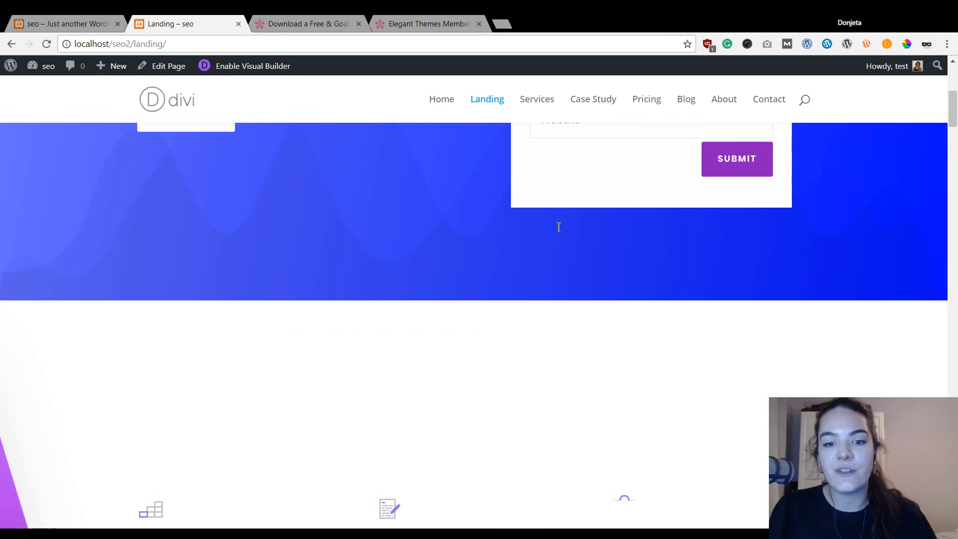
scroll(559, 227, "down", 18)
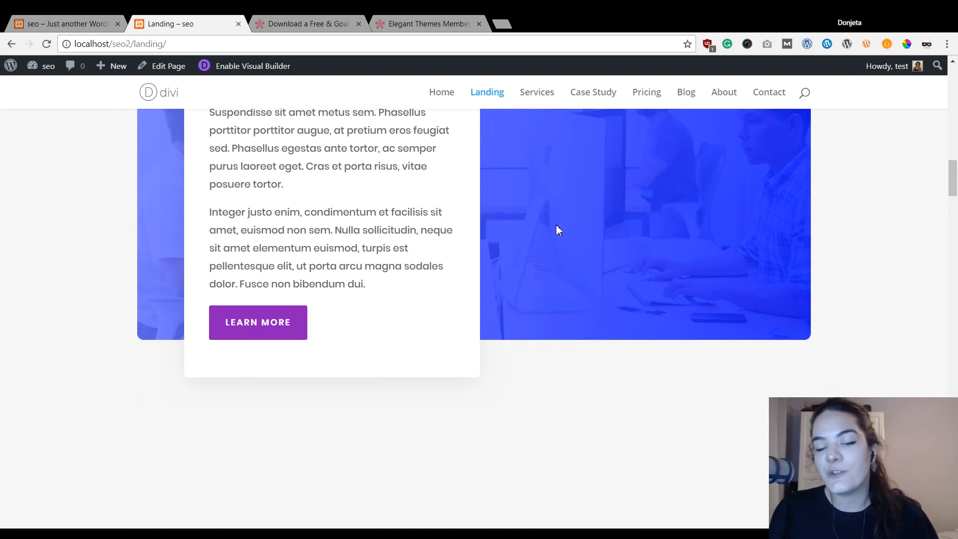
scroll(558, 230, "down", 10)
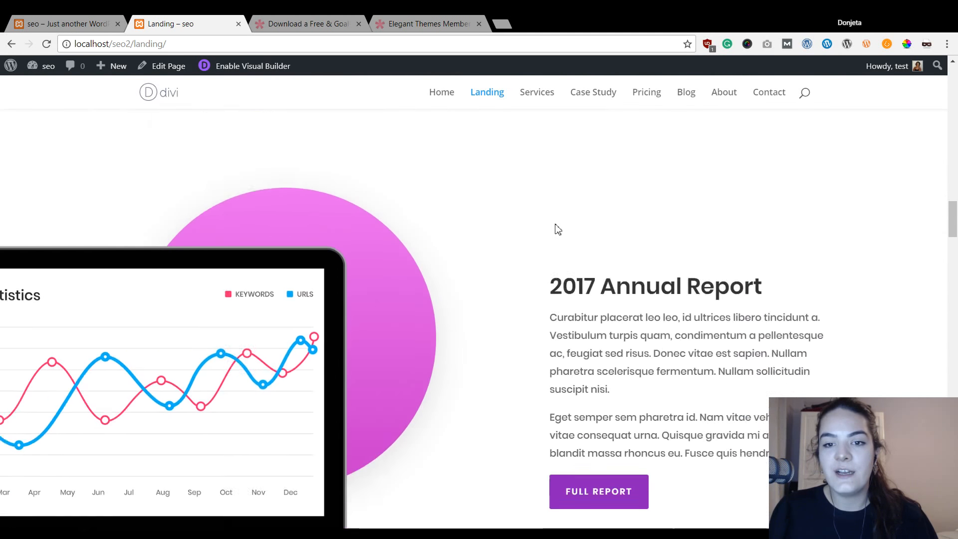
scroll(559, 230, "down", 12)
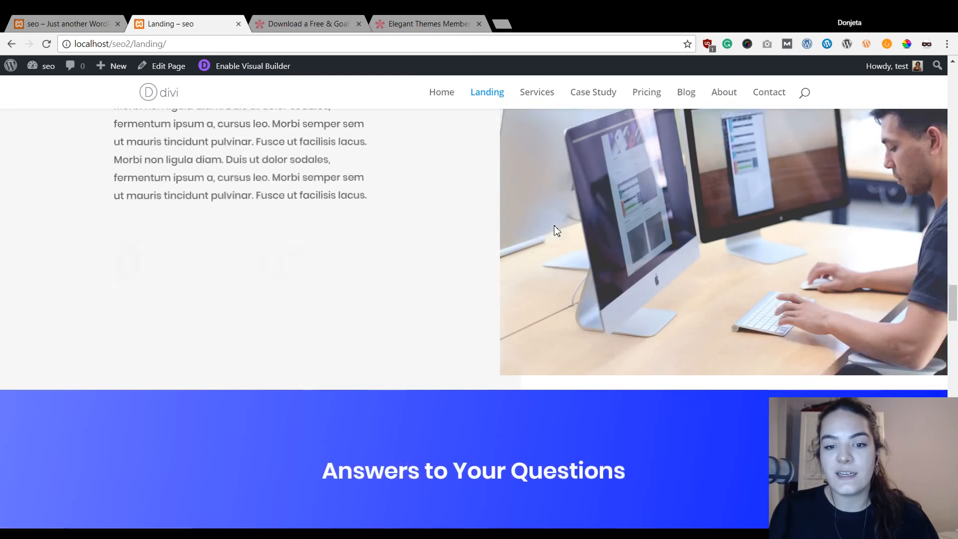
scroll(557, 231, "down", 15)
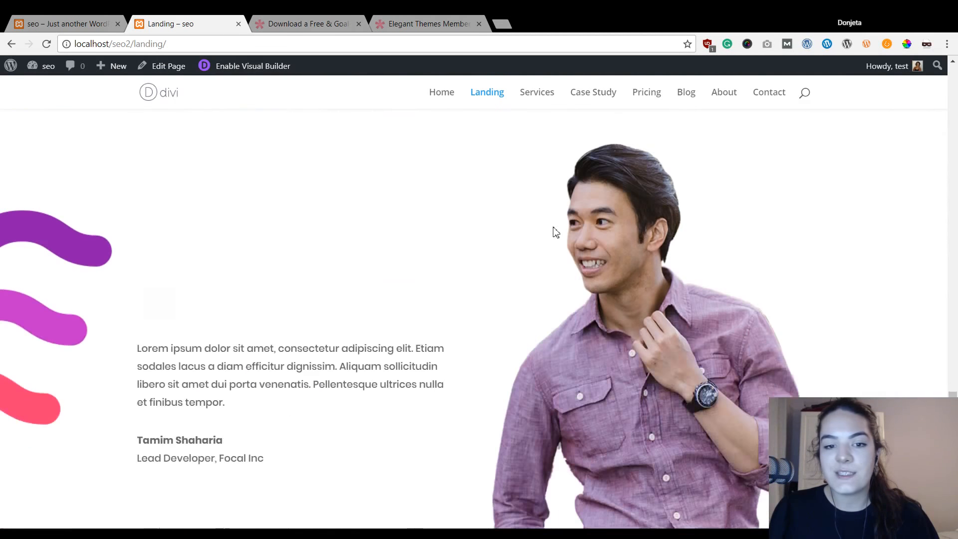
scroll(556, 231, "down", 15)
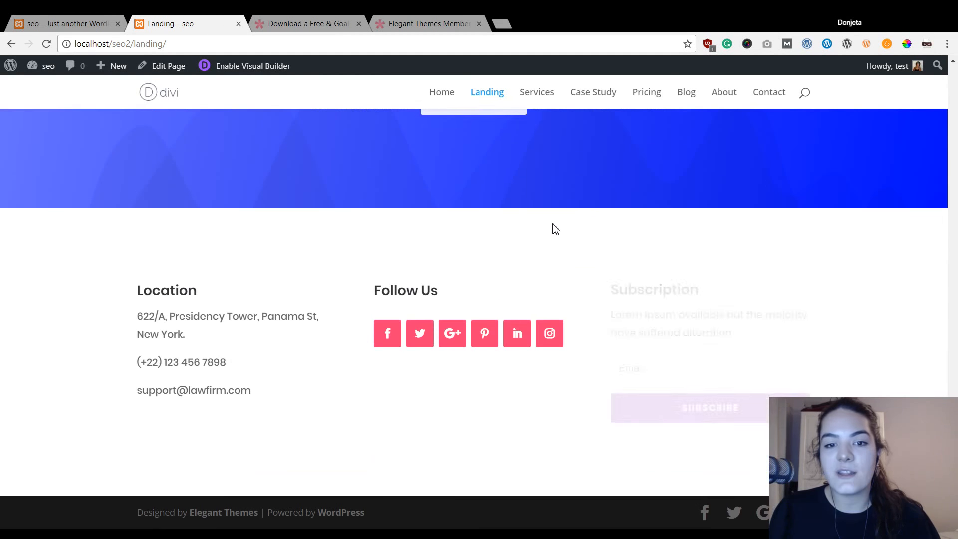
Open the Services page and look through its service list, subscription form, case studies and footer.
left_click(547, 94)
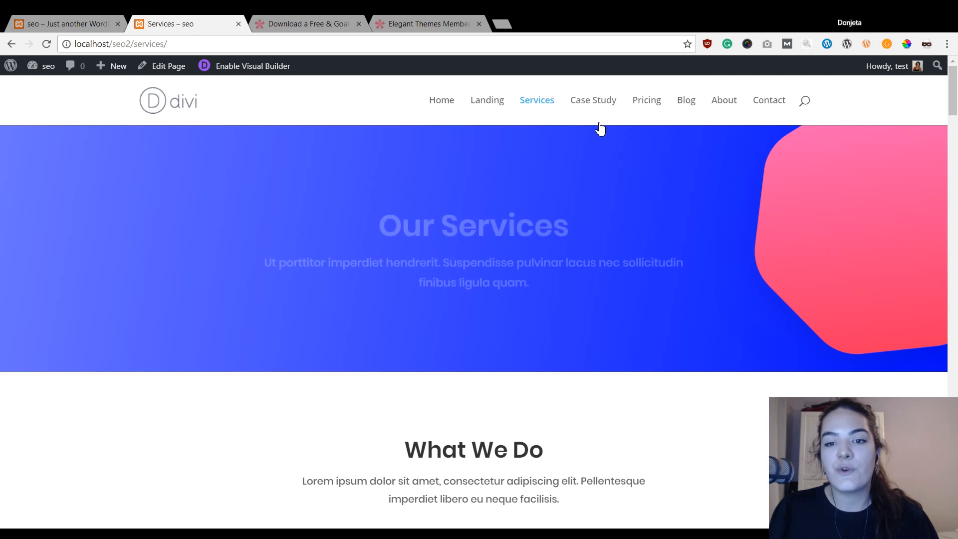
scroll(622, 174, "down", 12)
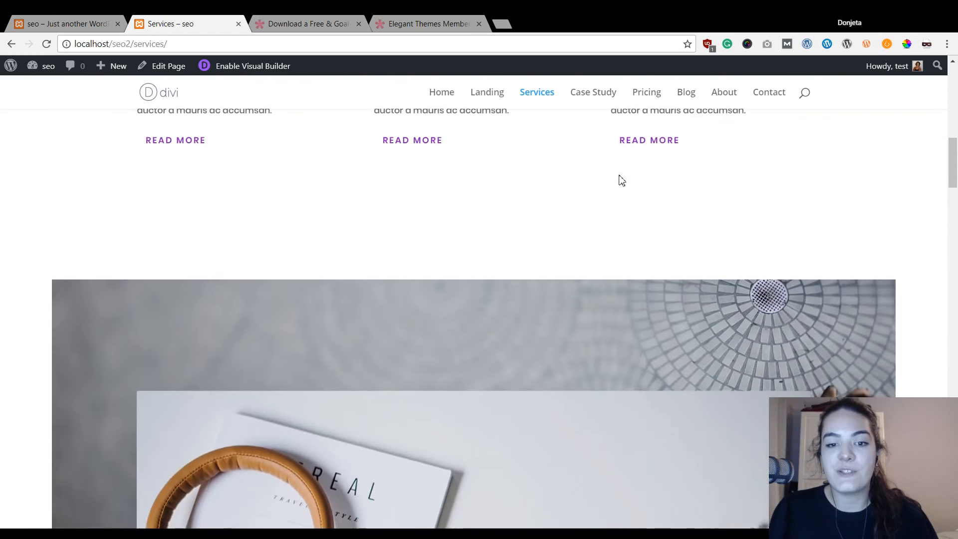
scroll(621, 180, "down", 7)
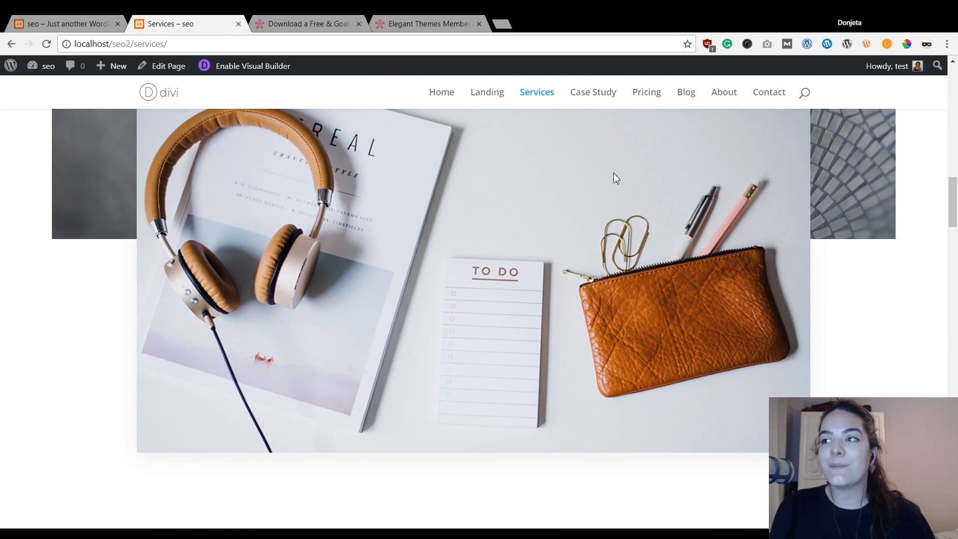
scroll(536, 150, "down", 10)
scroll(536, 153, "down", 14)
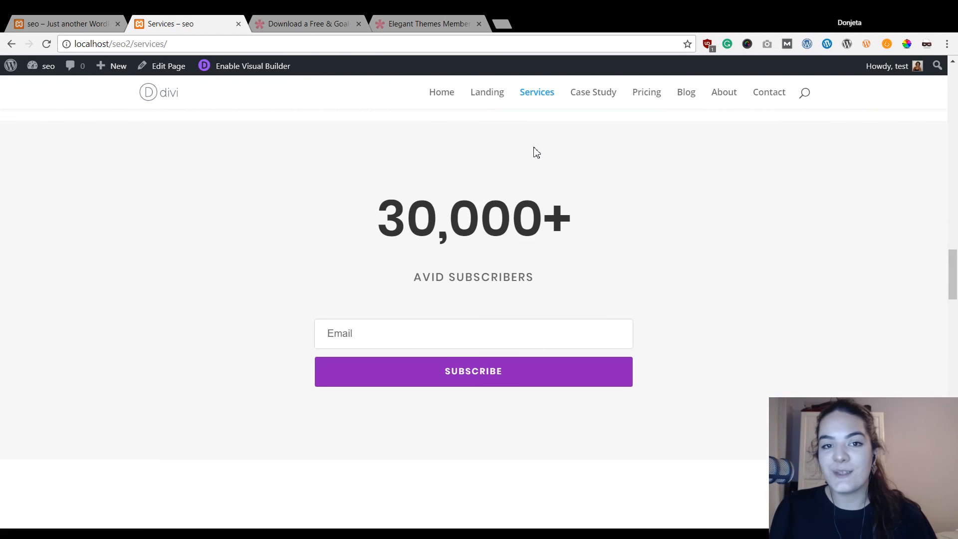
scroll(566, 160, "down", 15)
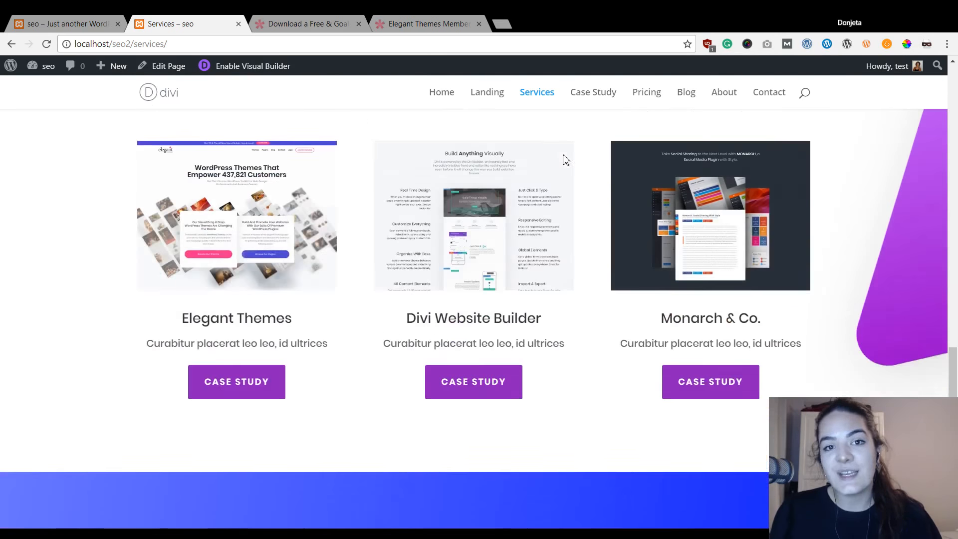
scroll(582, 145, "down", 13)
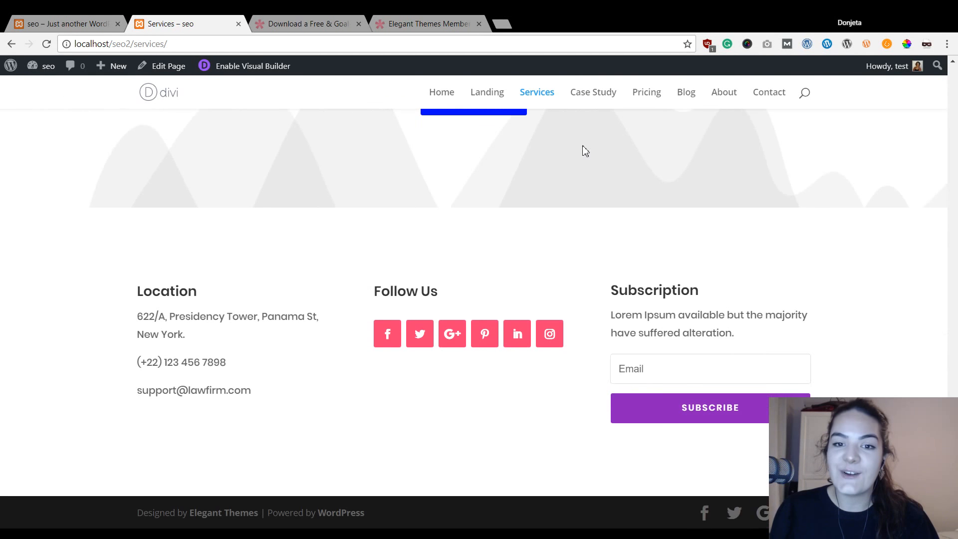
Open the Case Study page and review its project details, results, related case studies and closing call to action.
left_click(588, 97)
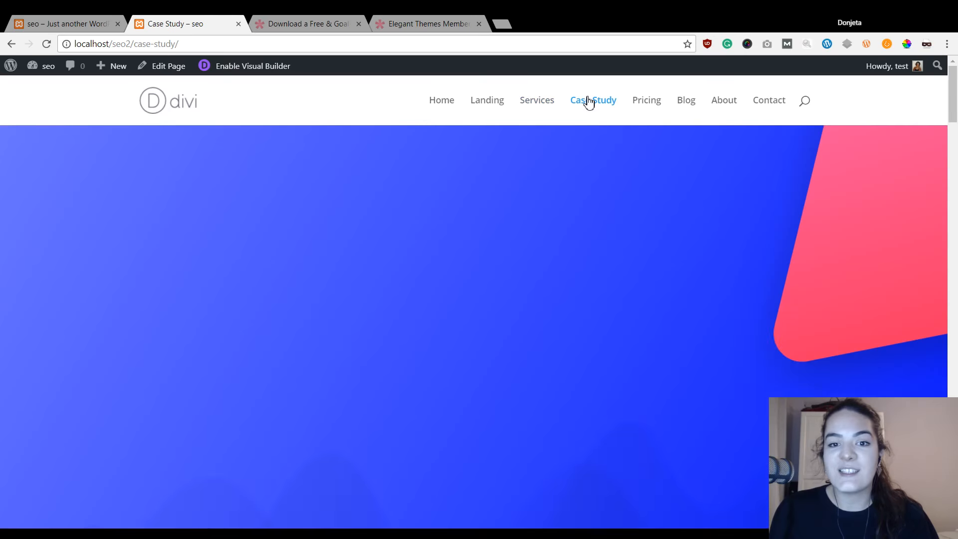
scroll(685, 172, "down", 7)
scroll(684, 175, "down", 15)
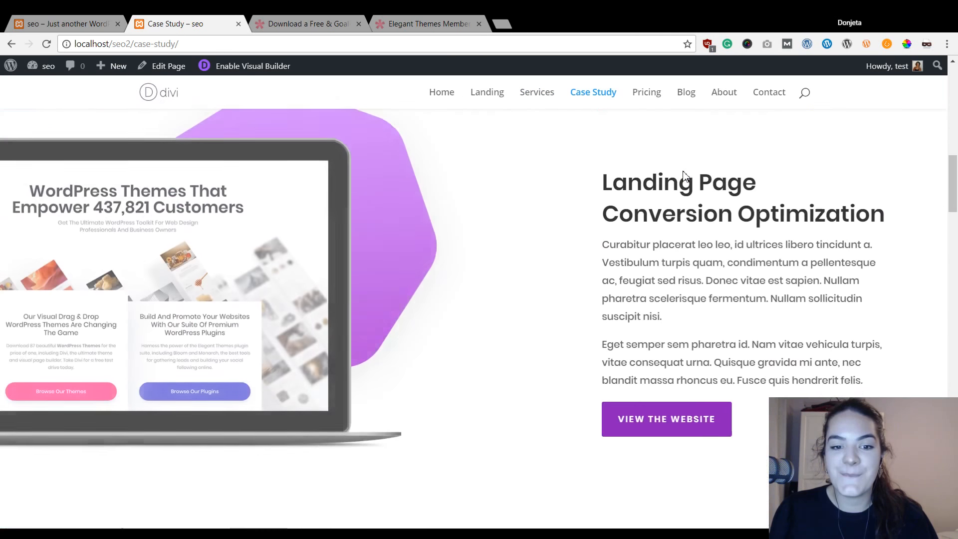
scroll(683, 176, "down", 15)
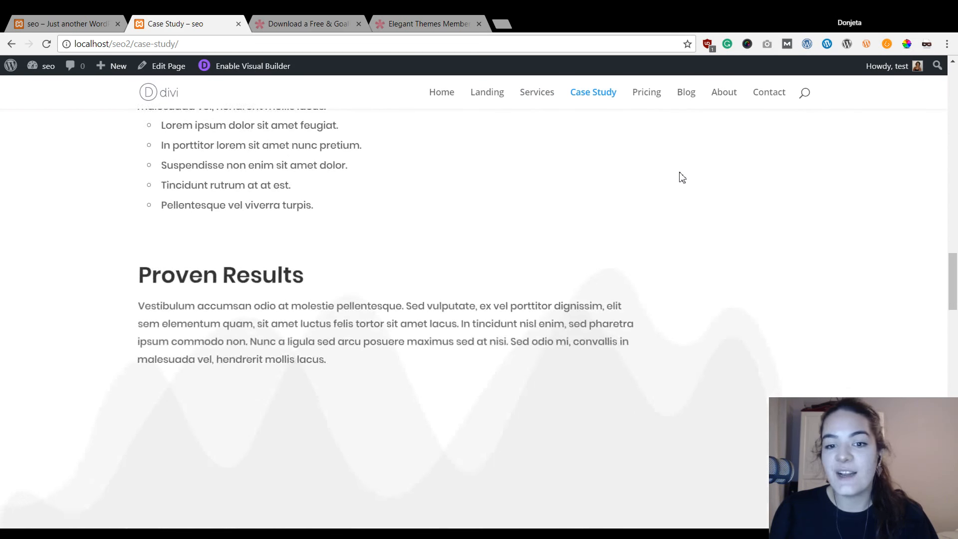
scroll(681, 176, "down", 15)
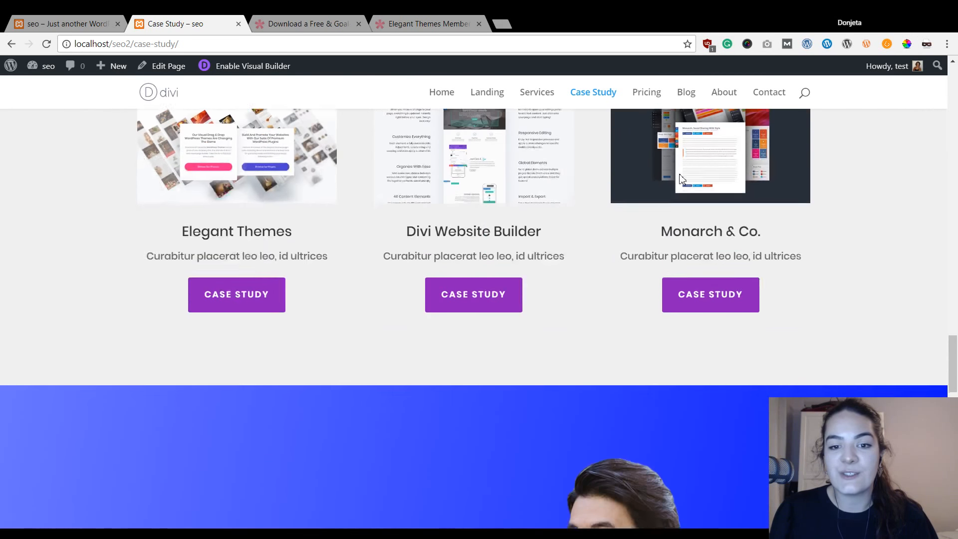
scroll(676, 174, "down", 8)
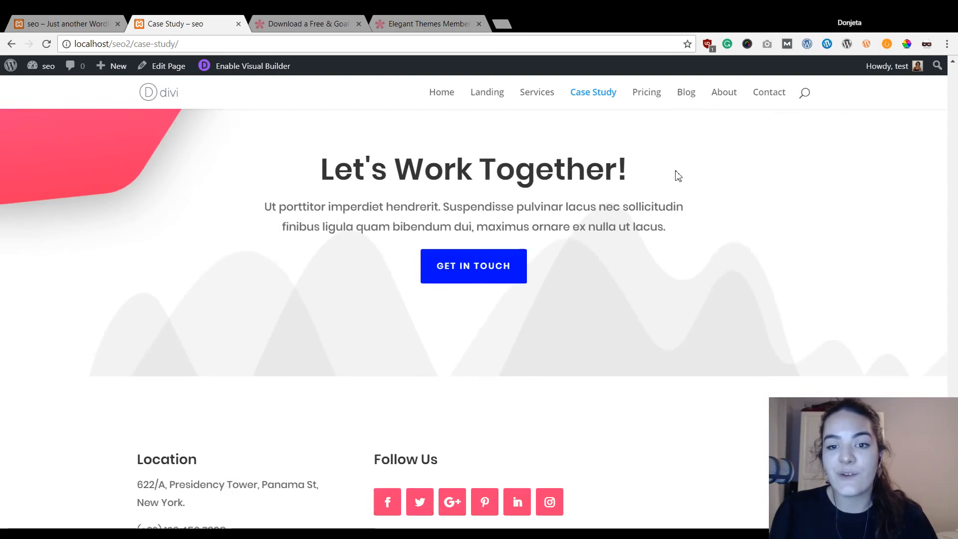
Review the Pricing page's plans and questions, and the Blog page's posts and subscription form.
left_click(649, 96)
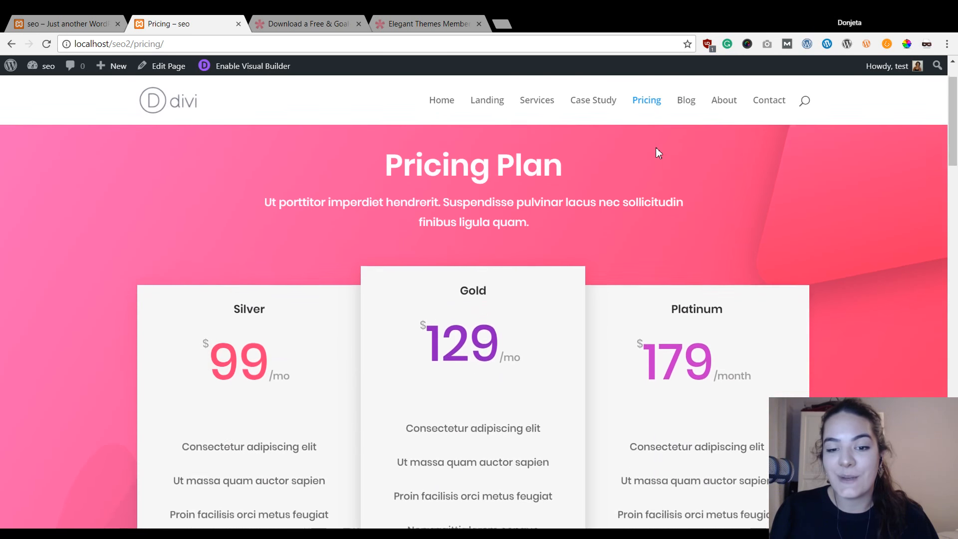
scroll(656, 148, "down", 15)
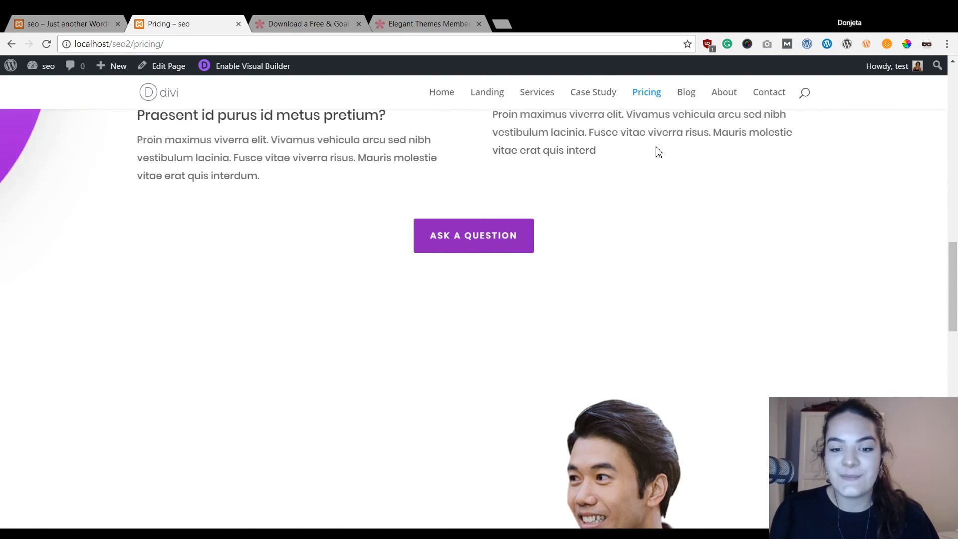
scroll(658, 150, "down", 12)
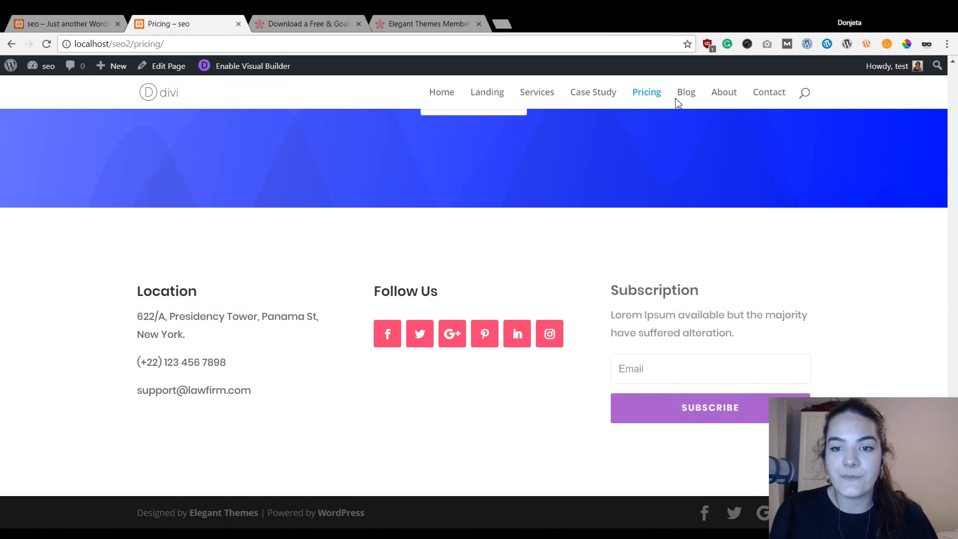
left_click(682, 95)
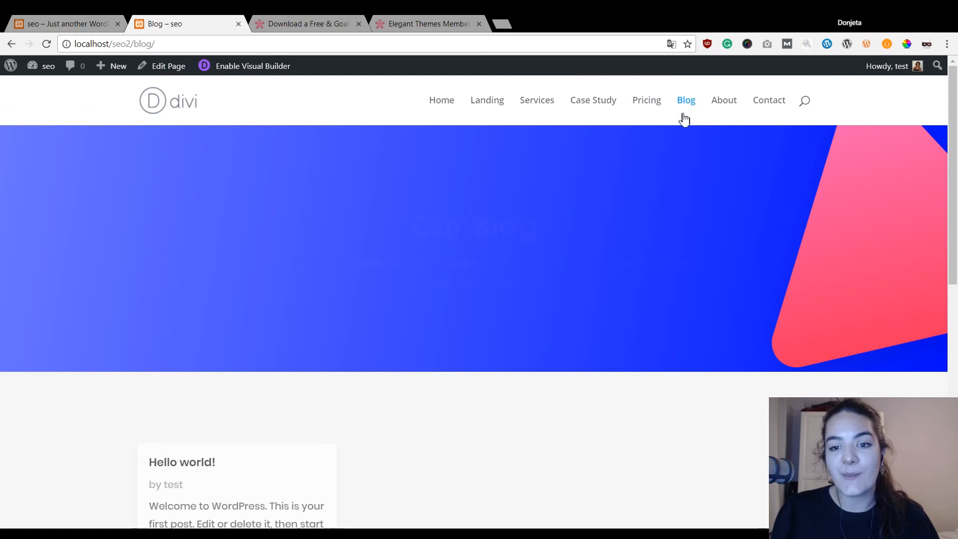
scroll(712, 170, "down", 10)
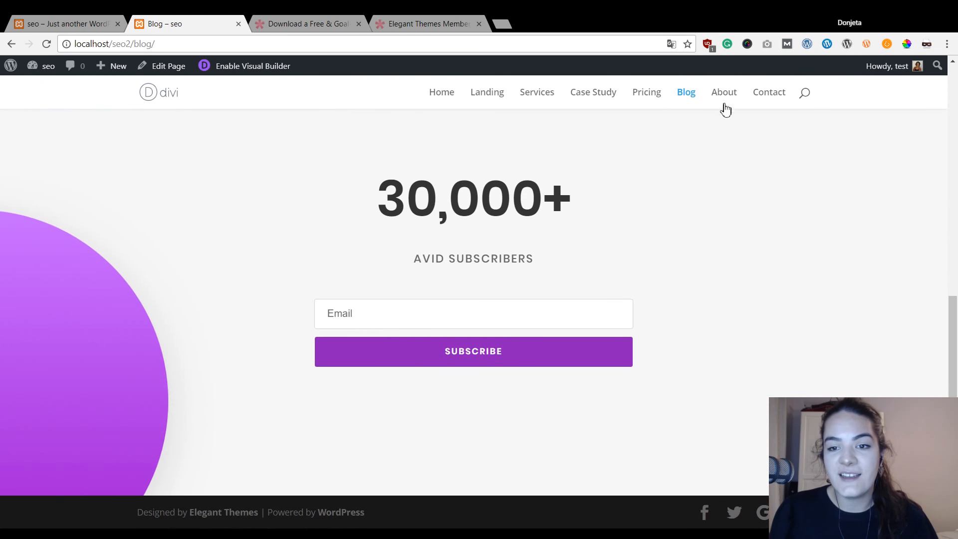
Open the About page and look through its customer targeting section, SEO experts team and footer.
left_click(724, 101)
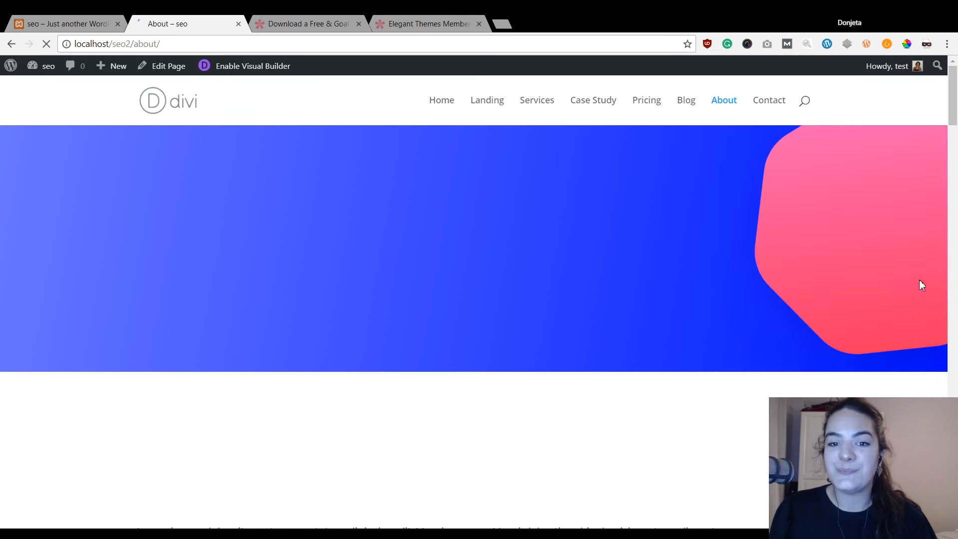
scroll(710, 227, "down", 10)
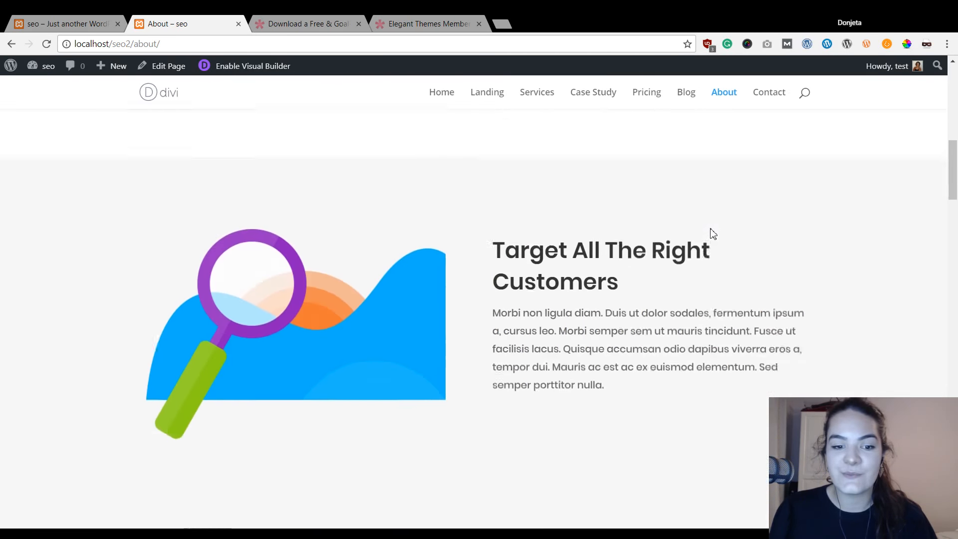
scroll(713, 234, "down", 15)
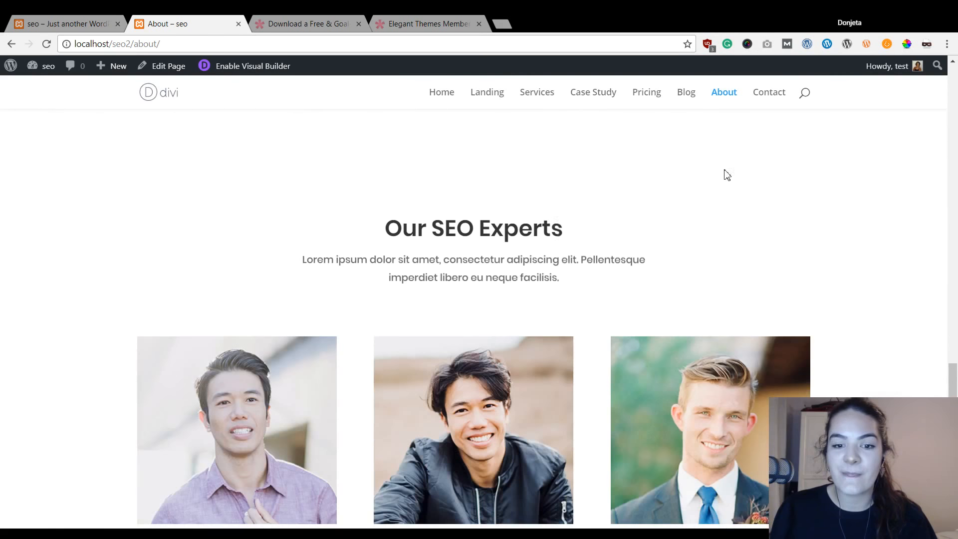
scroll(727, 175, "down", 10)
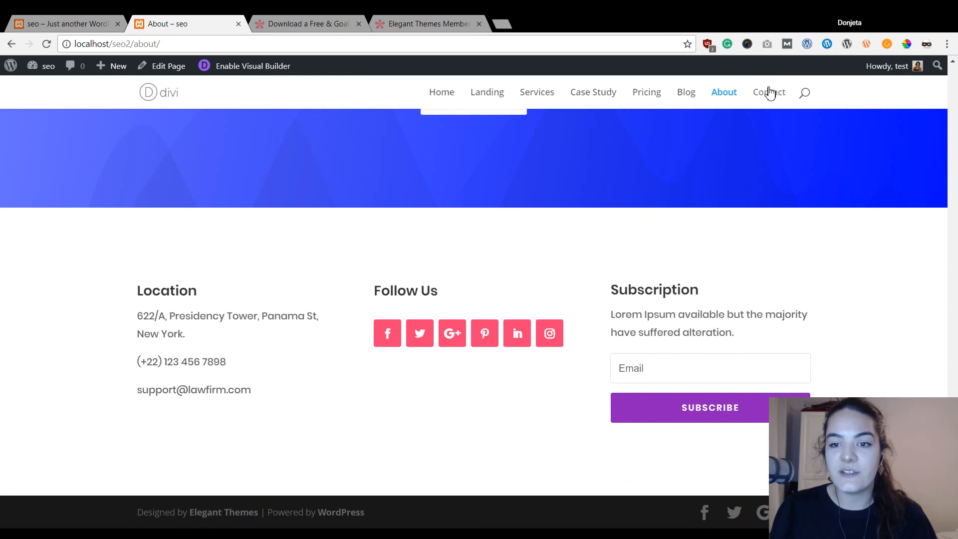
Open the Contact page, then the Landing page, and examine its hero section with the SEO score form.
left_click(770, 93)
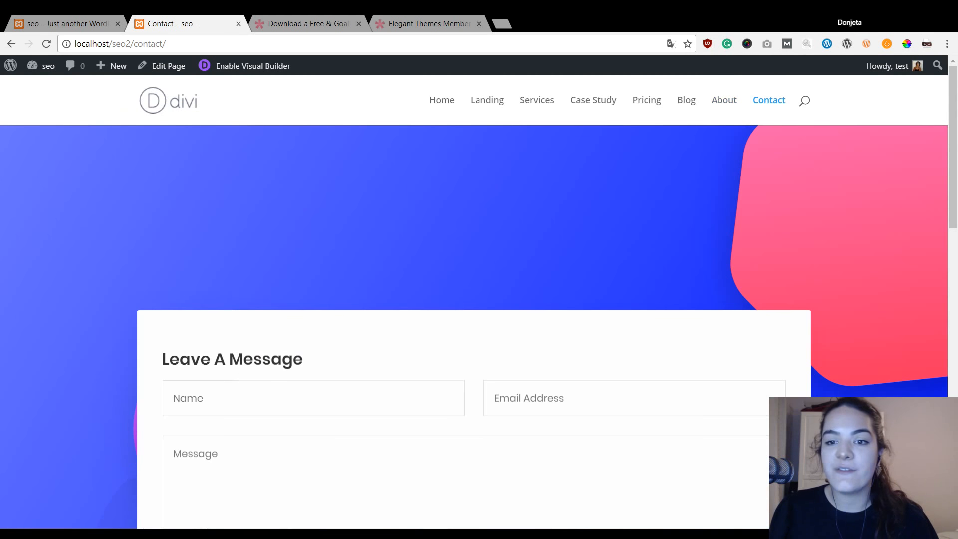
left_click(493, 107)
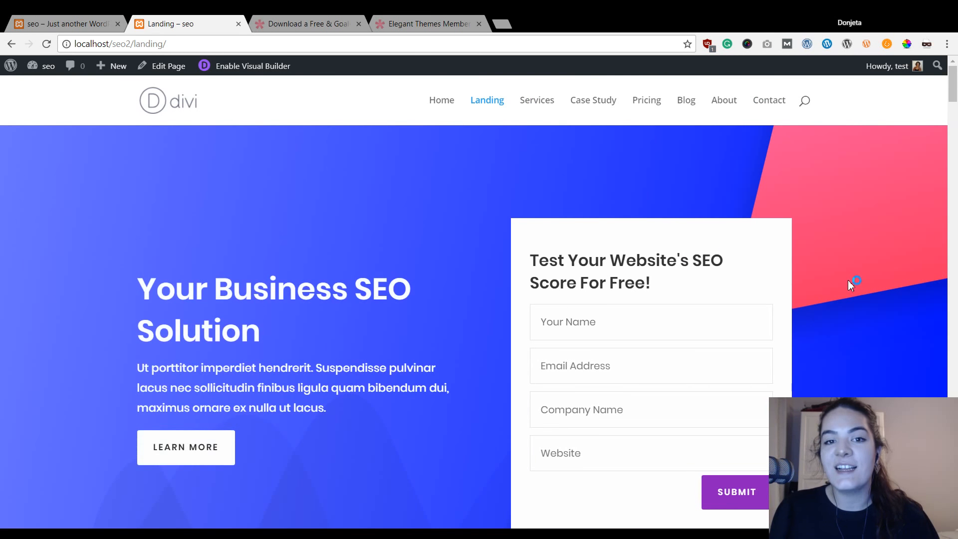
scroll(456, 180, "down", 2)
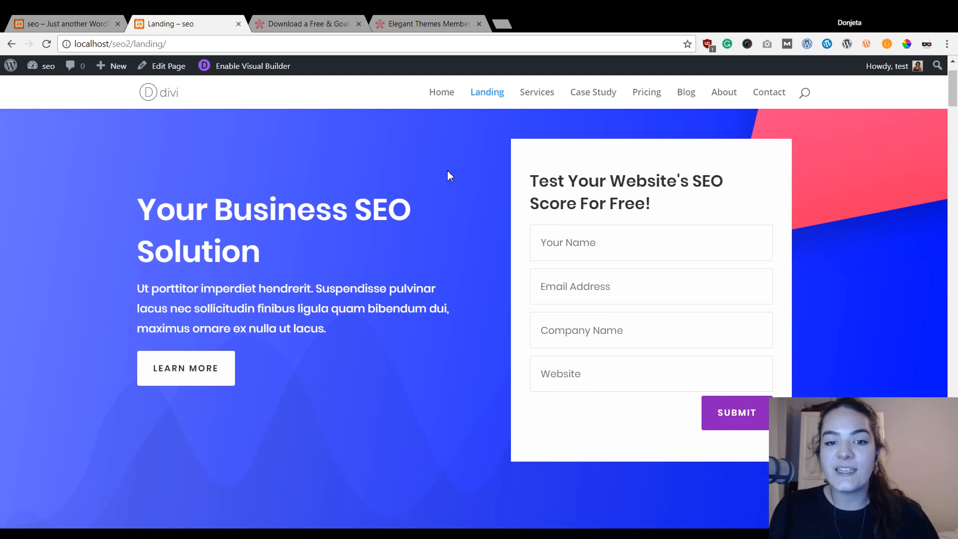
scroll(447, 172, "up", 2)
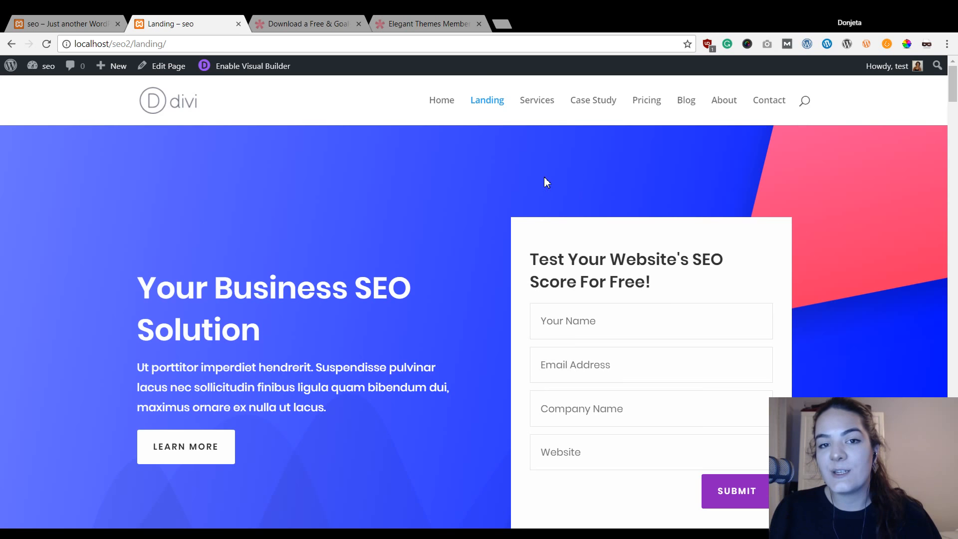
scroll(537, 174, "down", 1)
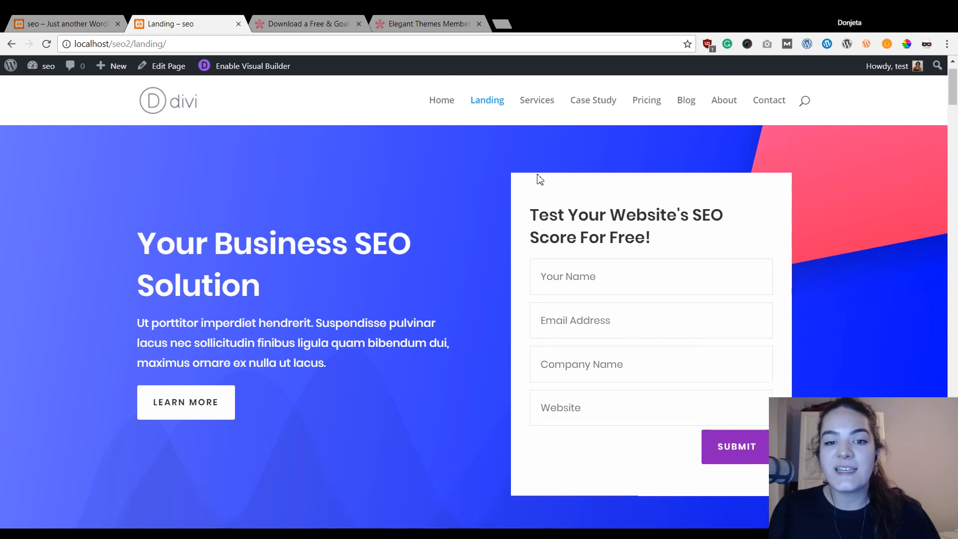
scroll(537, 174, "up", 1)
scroll(493, 168, "down", 2)
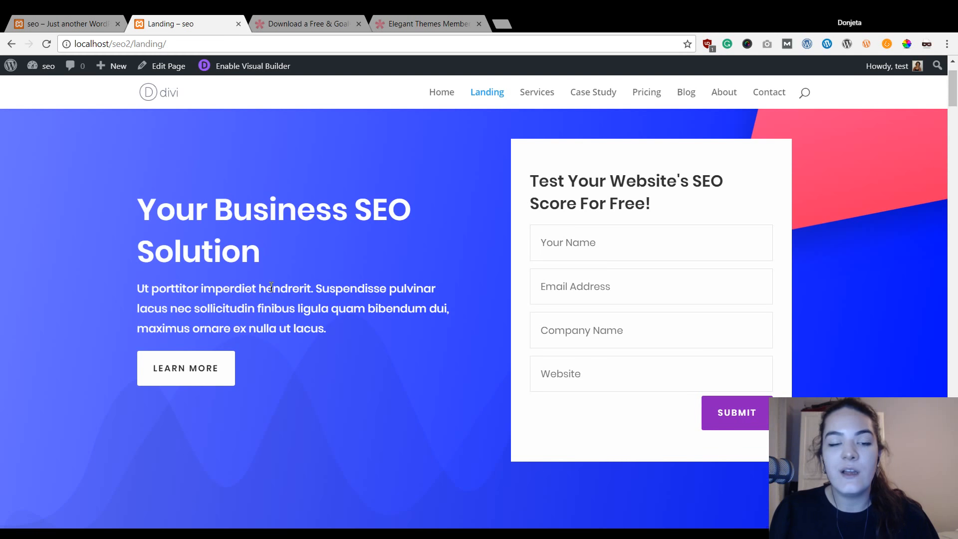
scroll(702, 214, "up", 2)
scroll(745, 291, "down", 2)
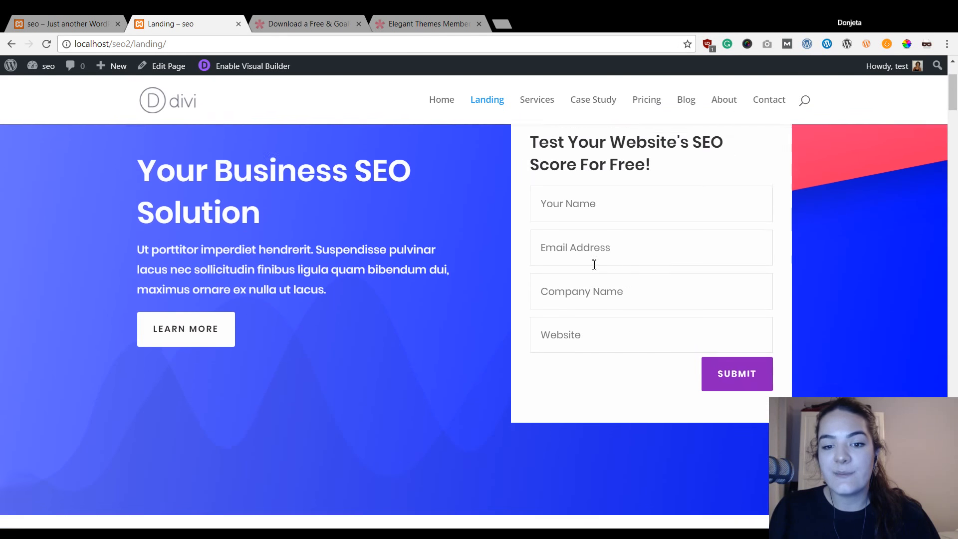
scroll(779, 299, "up", 1)
scroll(778, 298, "up", 1)
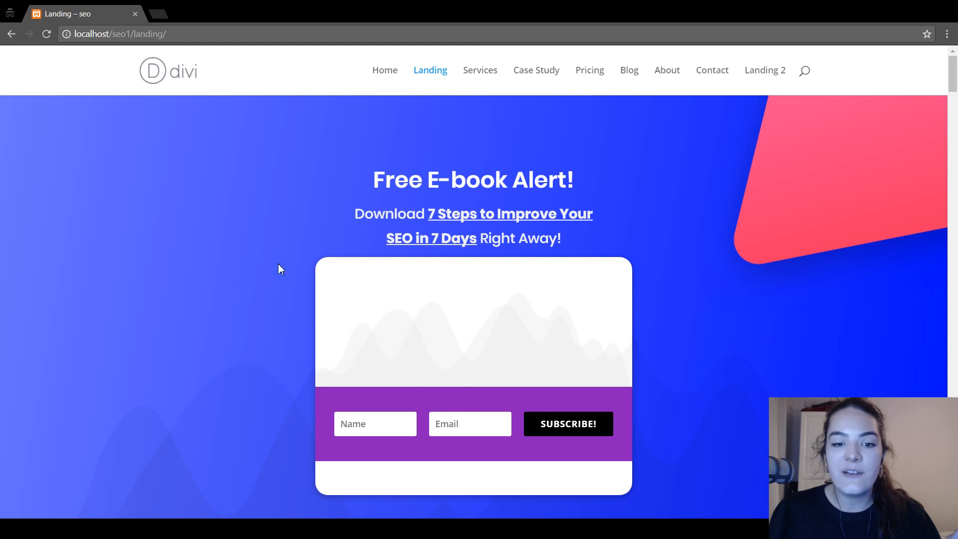
Subscribe through the e-book form on the example landing page with the name "test" and a test e-mail address, and open the free e-book download.
scroll(695, 244, "down", 1)
scroll(601, 231, "up", 1)
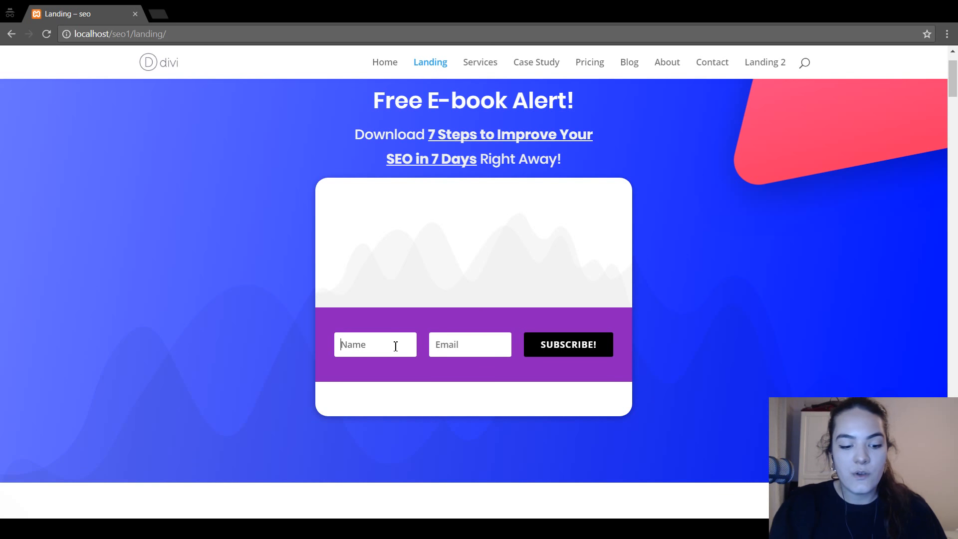
type("test")
key("Tab")
type("test")
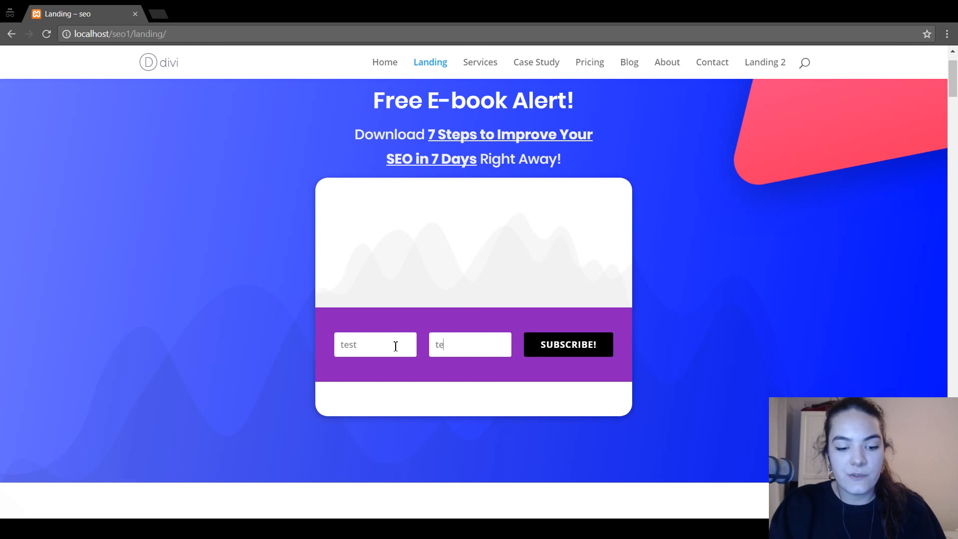
type("@gmail.com")
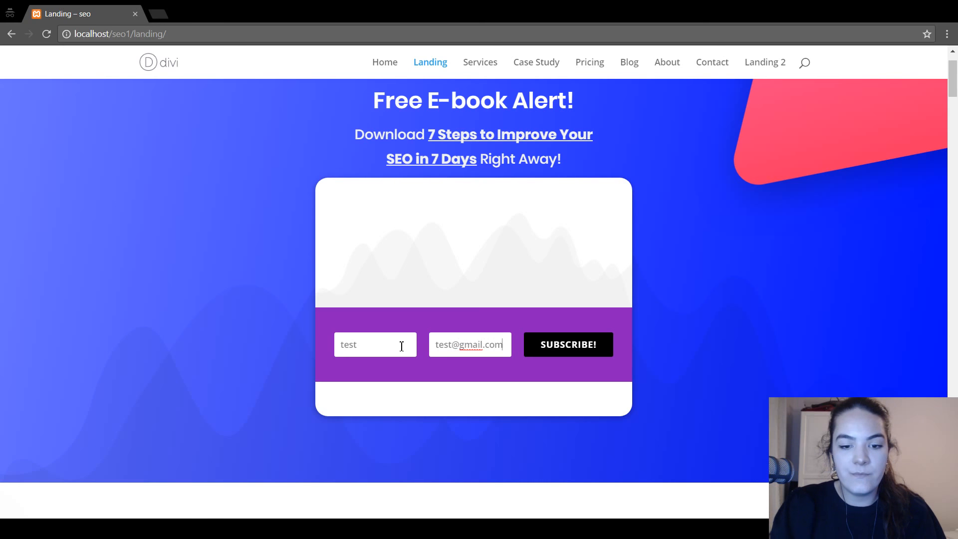
left_click(587, 357)
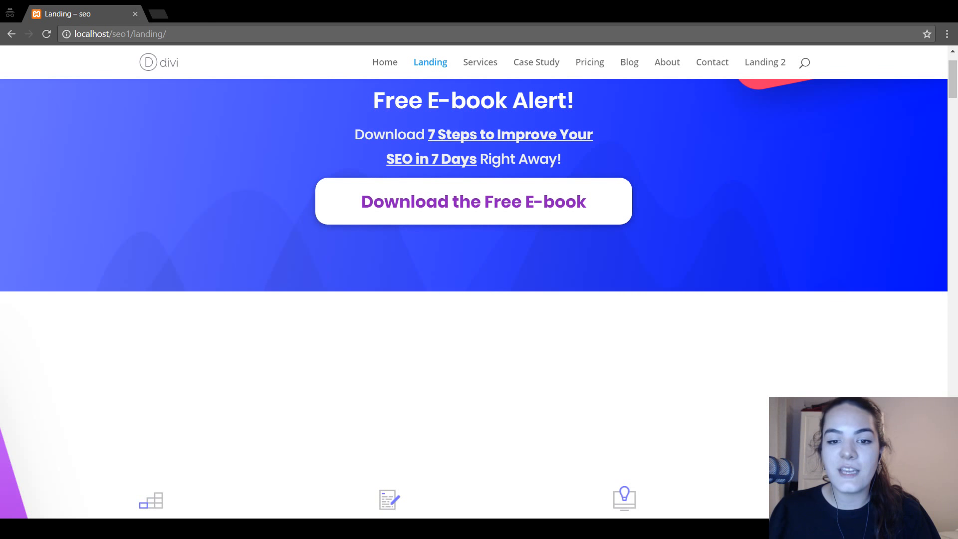
scroll(474, 282, "up", 2)
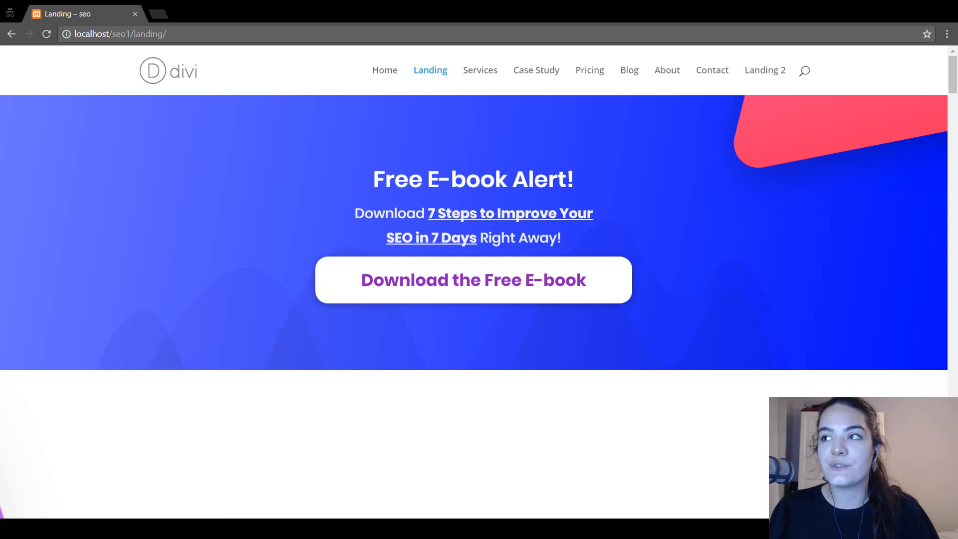
left_click(454, 285)
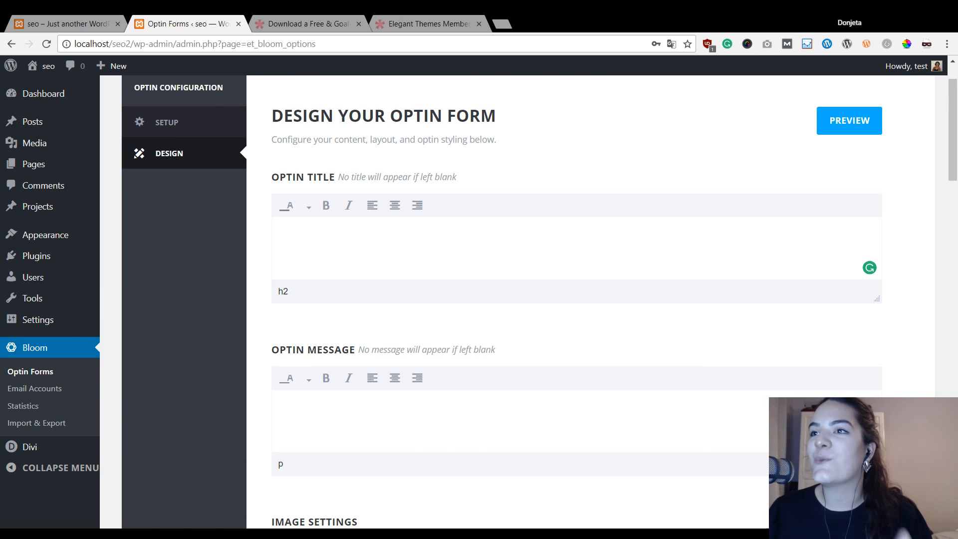
Open the installed plugins list in a separate tab to check the Bloom plugin.
scroll(206, 220, "up", 2)
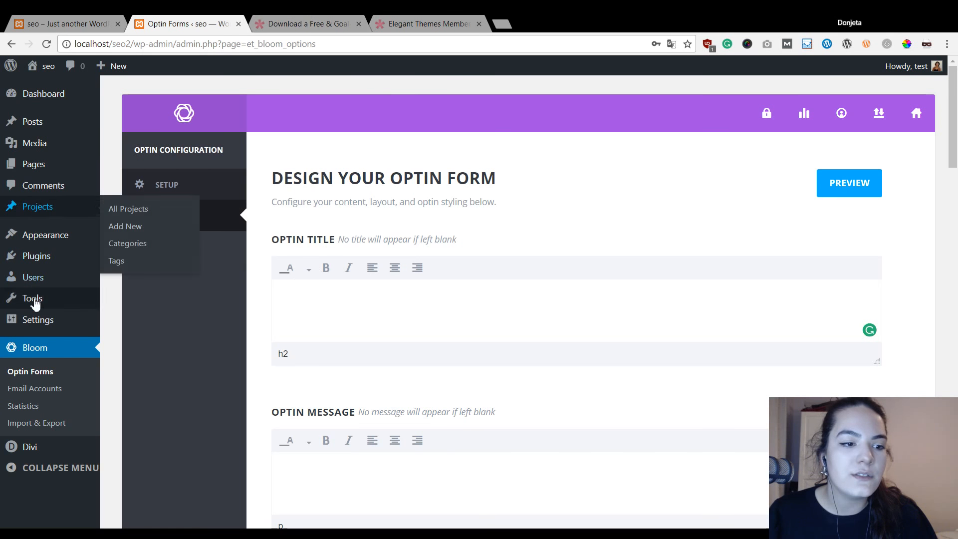
middle_click(38, 257)
left_click(323, 25)
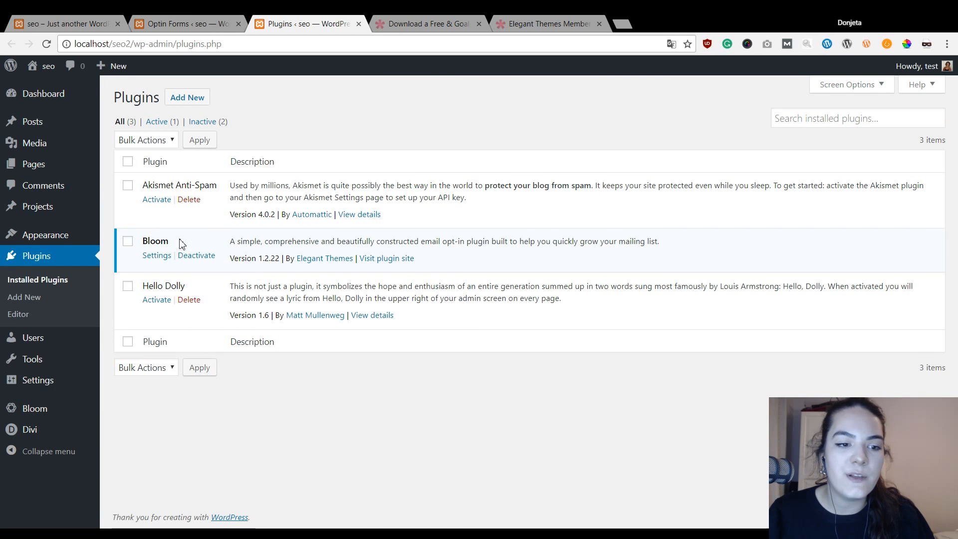
Open Bloom's optin forms and start a new optin of the Locked Content type.
mouse_move(35, 408)
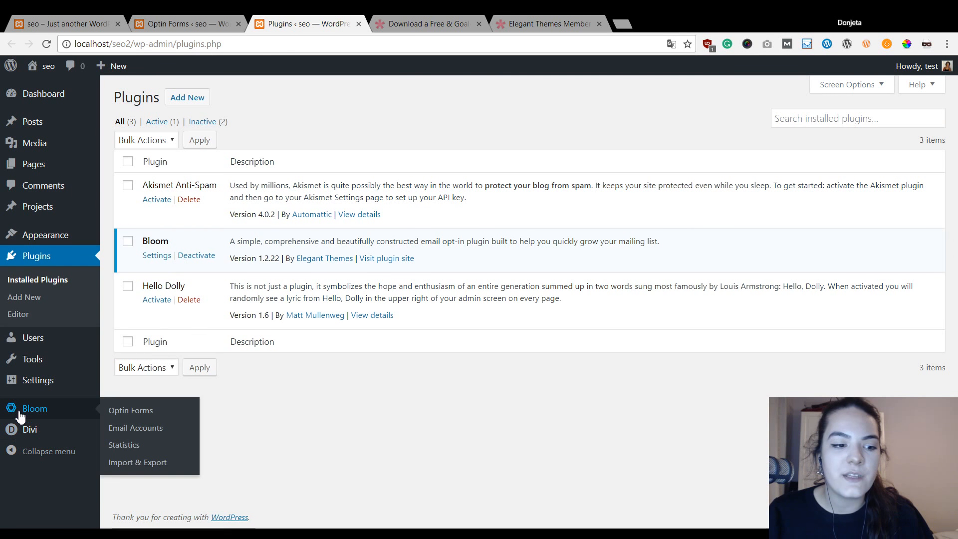
left_click(110, 414)
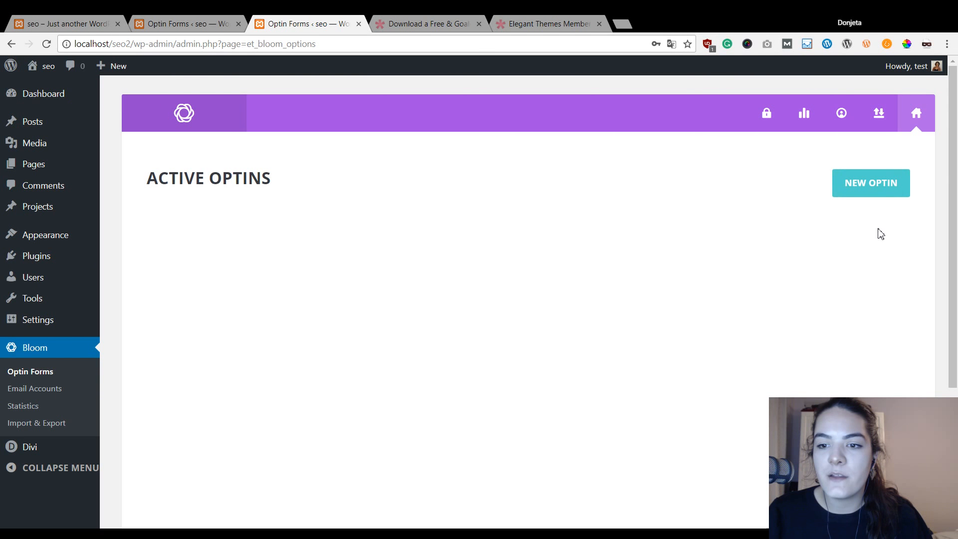
left_click(879, 187)
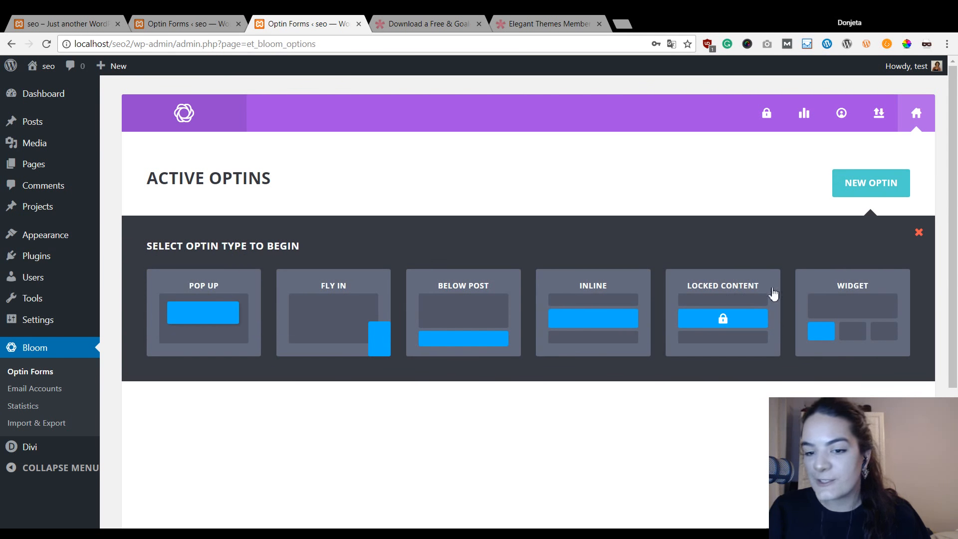
left_click(708, 306)
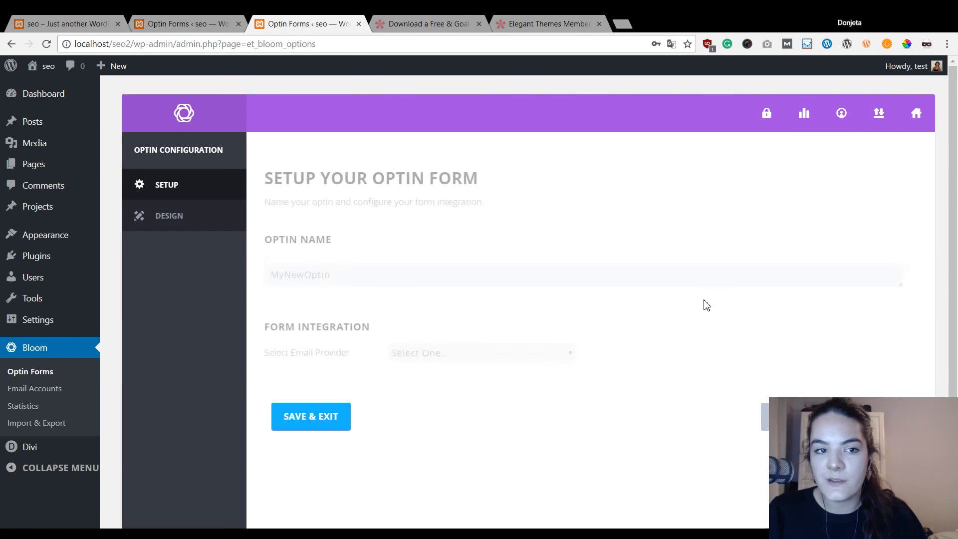
left_click(381, 274)
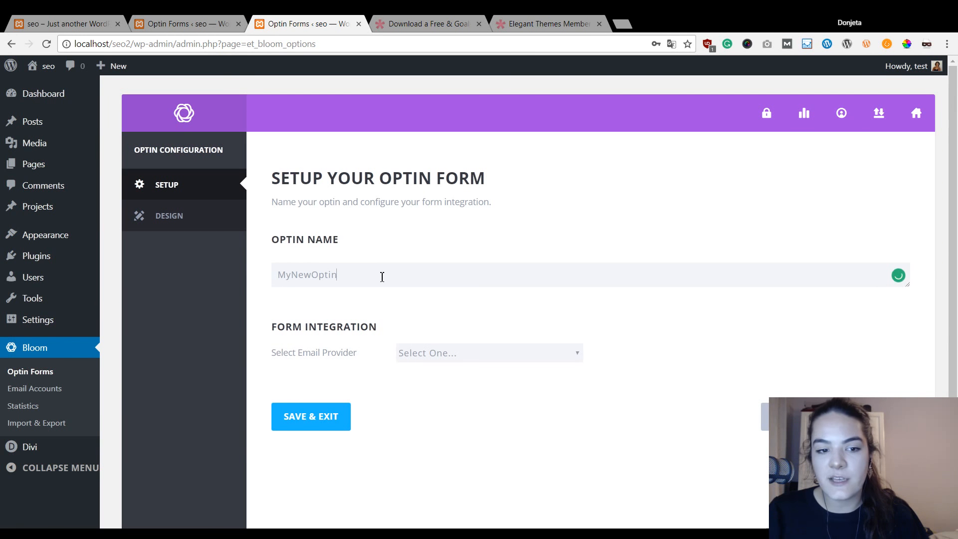
left_click_drag(381, 274, 260, 273)
key("BackSpace")
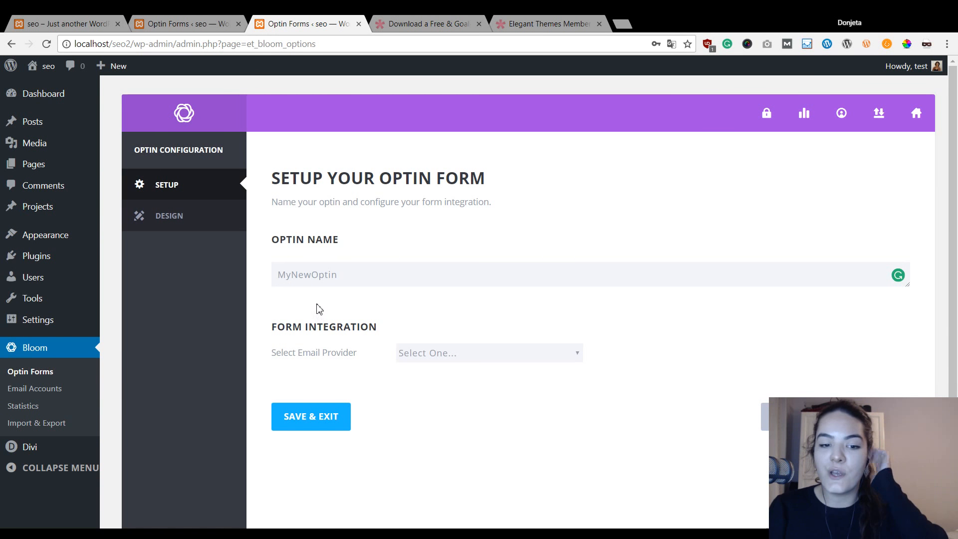
Connect the optin to MailChimp with the existing account and the Nieuwsbrief email list, and continue to the design stage.
left_click(480, 354)
left_click(492, 272)
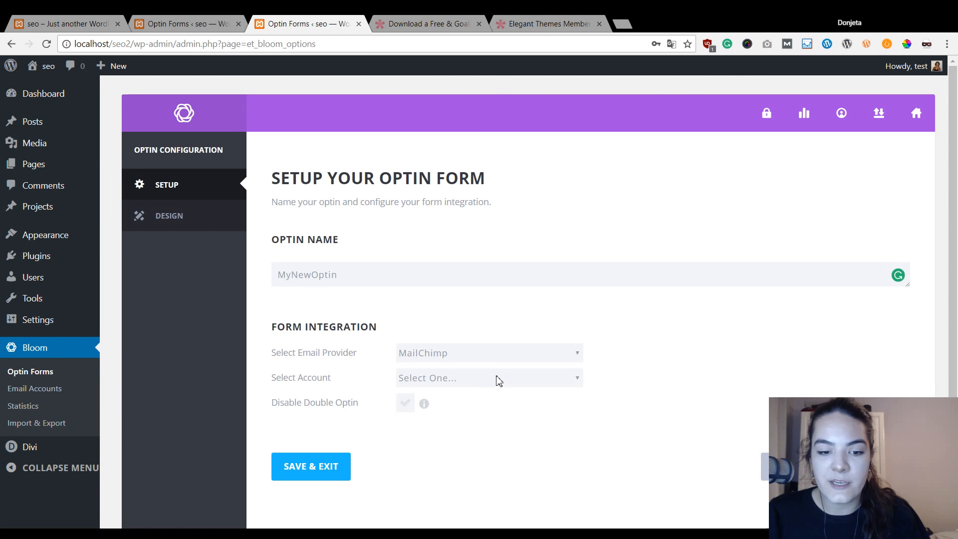
left_click(452, 422)
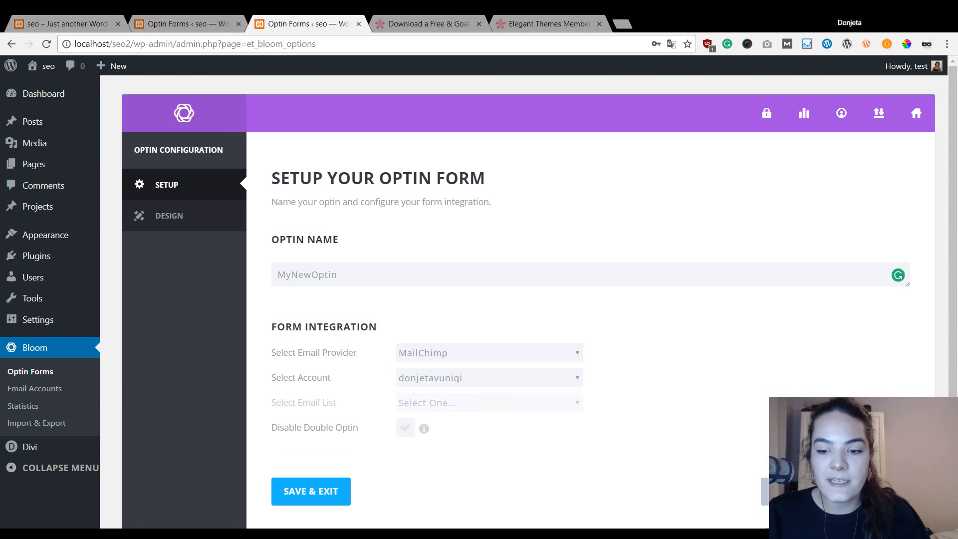
left_click(498, 409)
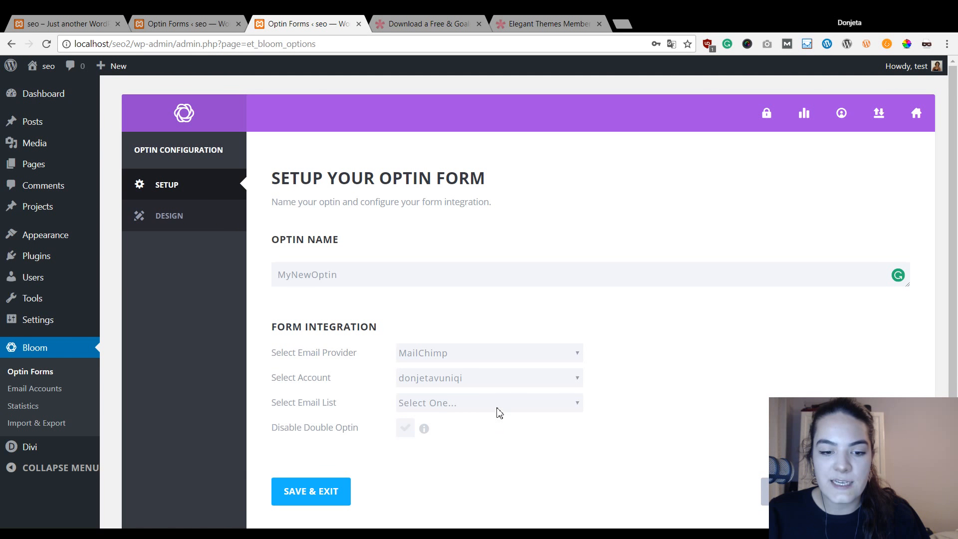
left_click(490, 450)
left_click(758, 492)
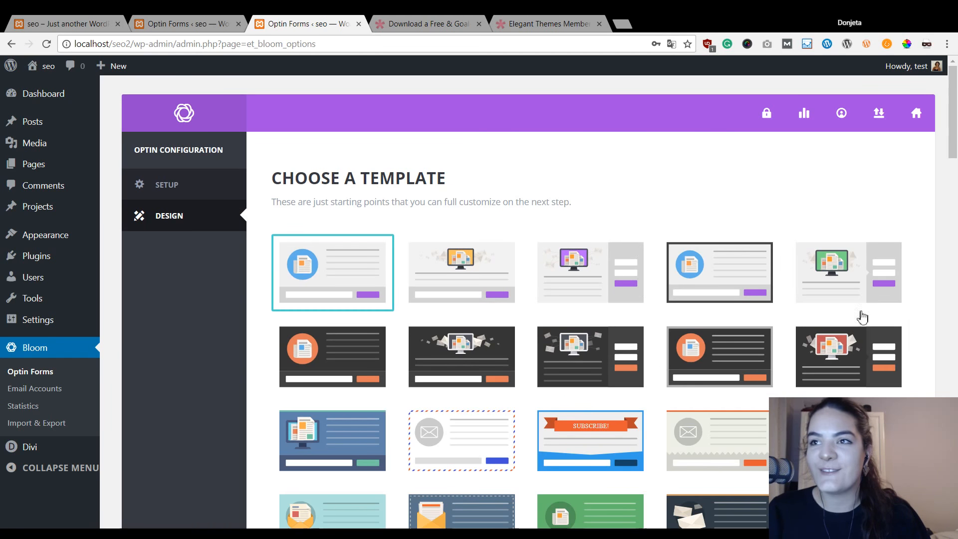
Browse the available optin templates, keep the preselected first template, and continue to its customization.
scroll(605, 209, "down", 2)
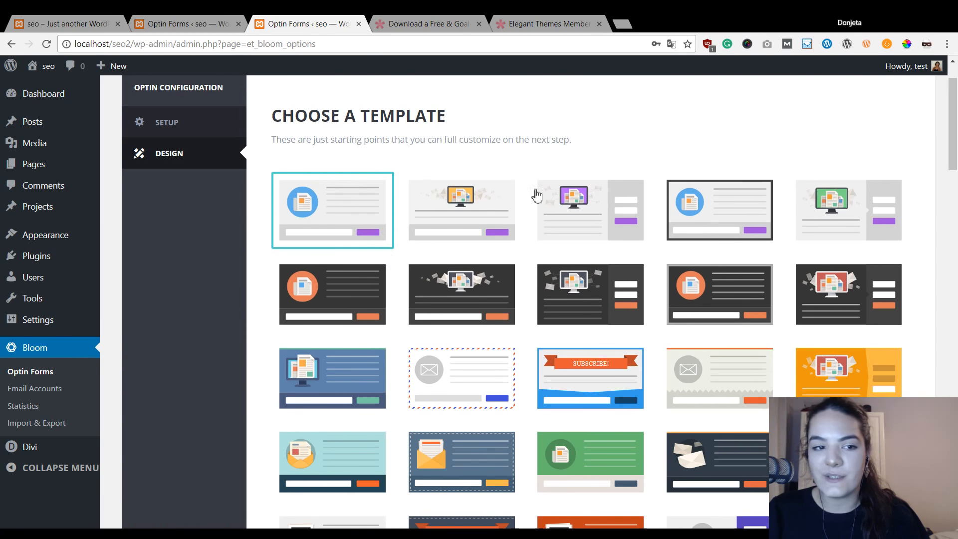
scroll(637, 224, "down", 15)
scroll(817, 296, "down", 12)
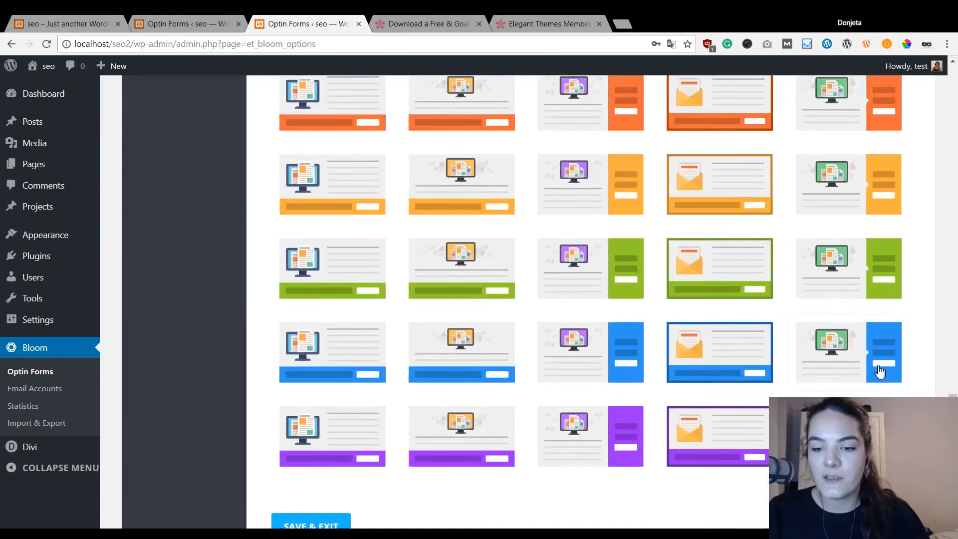
scroll(815, 304, "up", 3)
scroll(845, 304, "down", 3)
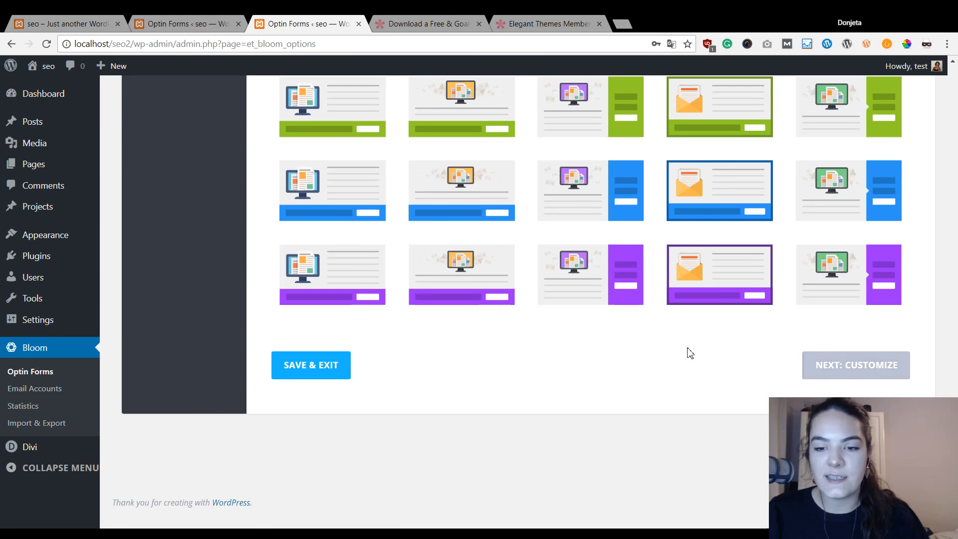
scroll(689, 353, "up", 5)
scroll(691, 349, "down", 5)
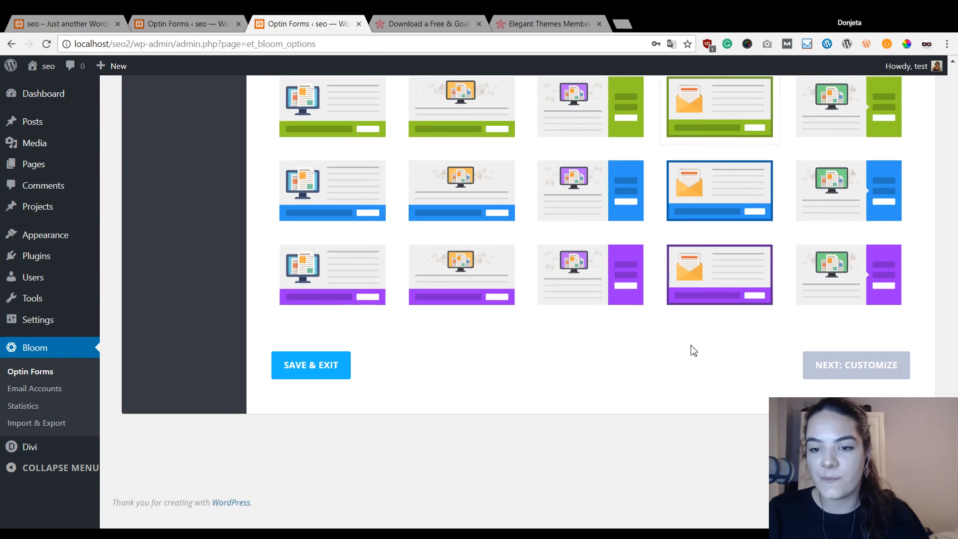
left_click(850, 373)
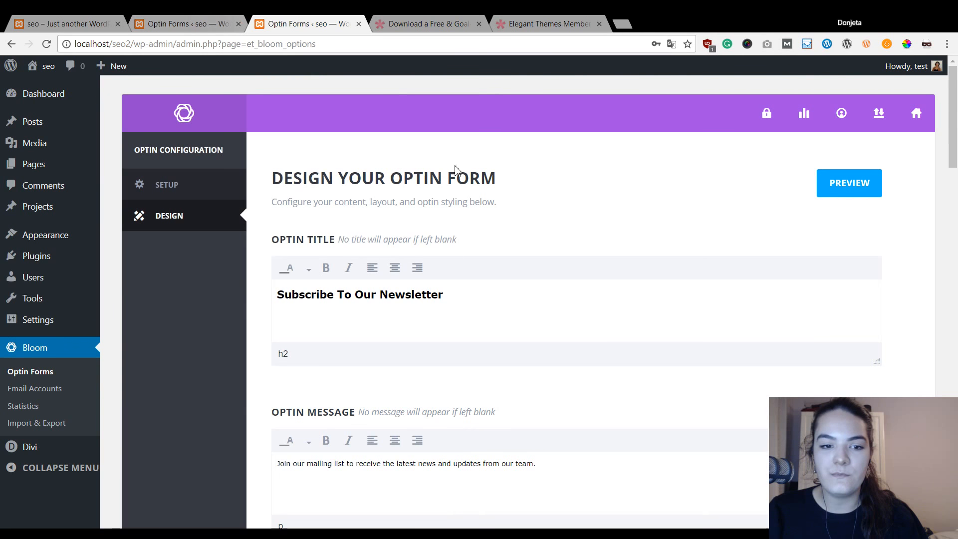
Return to the optin setup, name the optin "E-book Optin Form", and go back to the design settings.
left_click(161, 186)
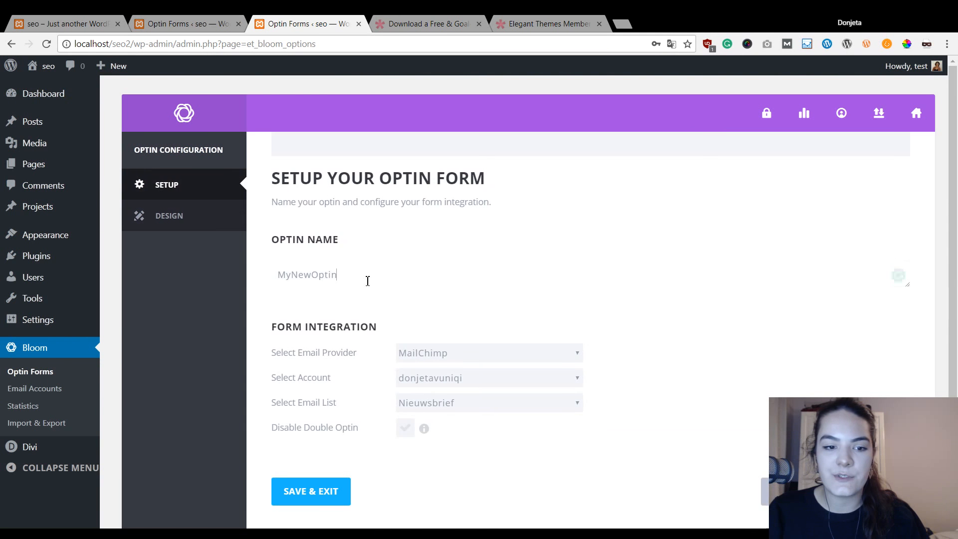
type("E-bo")
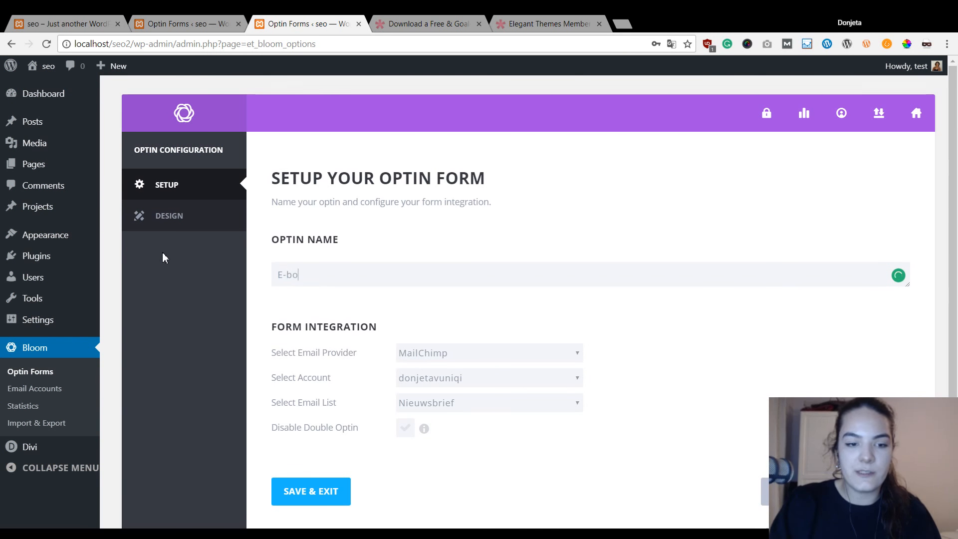
type("ok Optin Form")
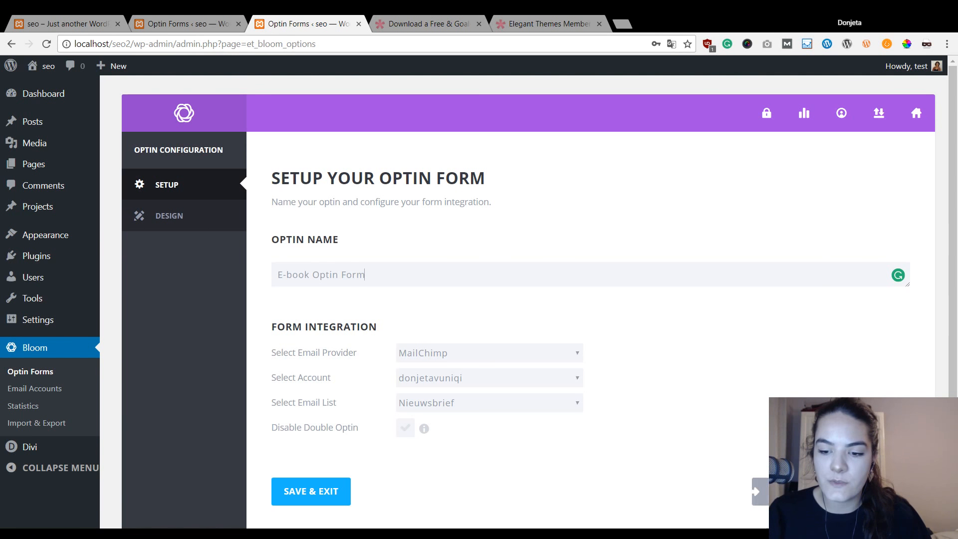
left_click(757, 492)
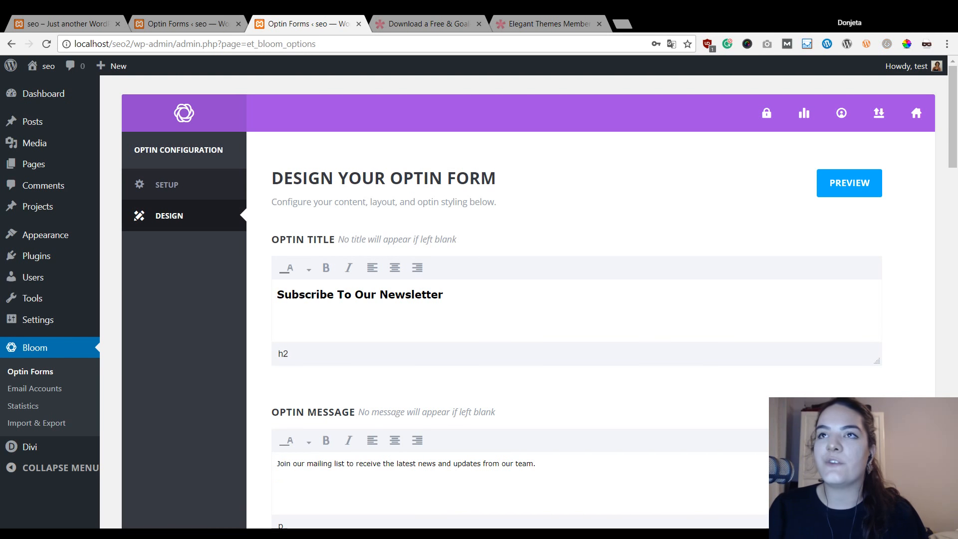
Remove the default text from both the optin title and the optin message.
left_click(474, 293)
left_click_drag(475, 293, 256, 301)
key("BackSpace")
scroll(495, 387, "down", 2)
scroll(495, 387, "down", 2)
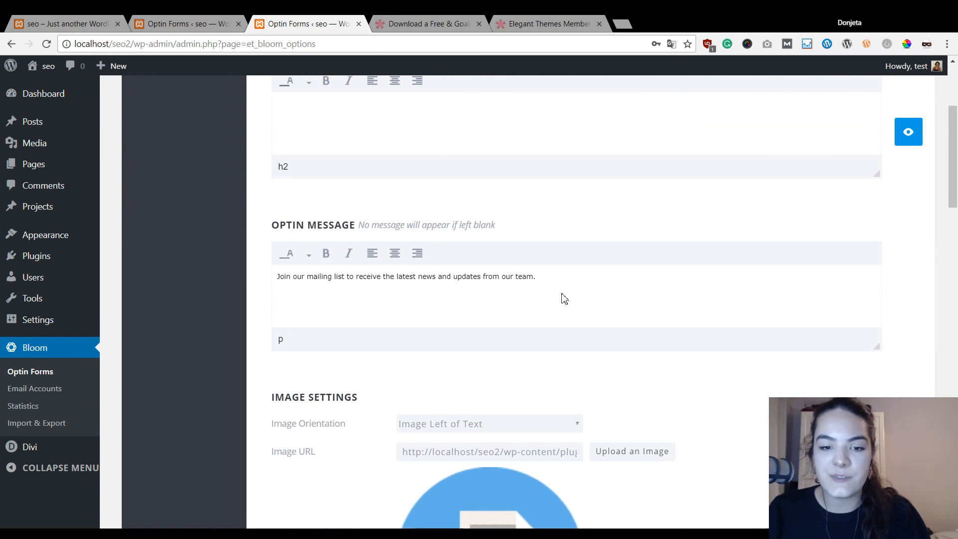
left_click_drag(569, 276, 220, 276)
key("BackSpace")
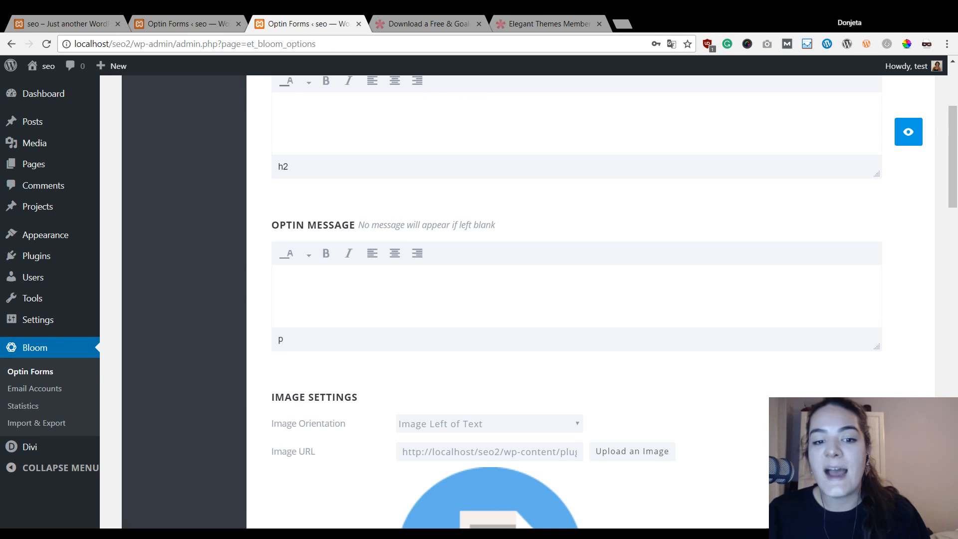
Set the optin's image orientation to Image Above Text.
scroll(326, 150, "up", 2)
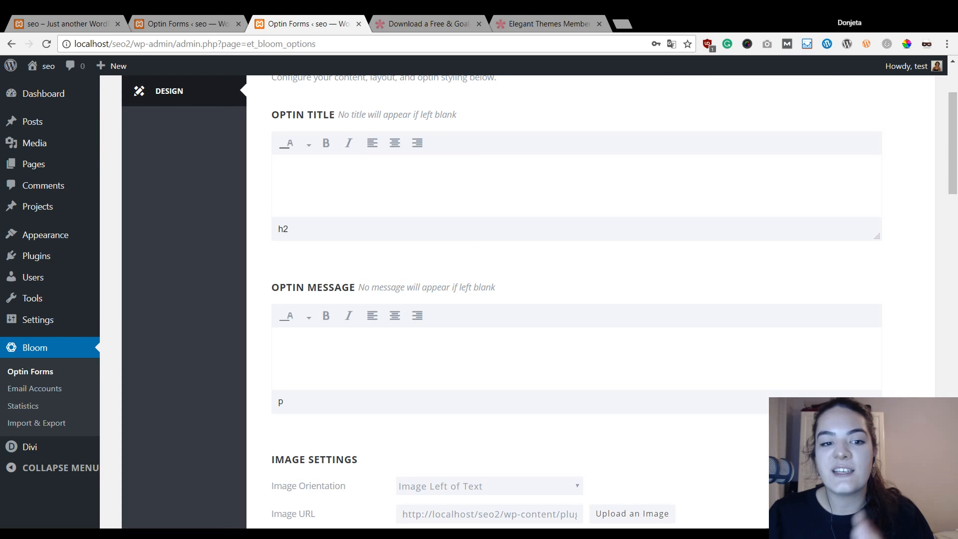
scroll(574, 299, "down", 7)
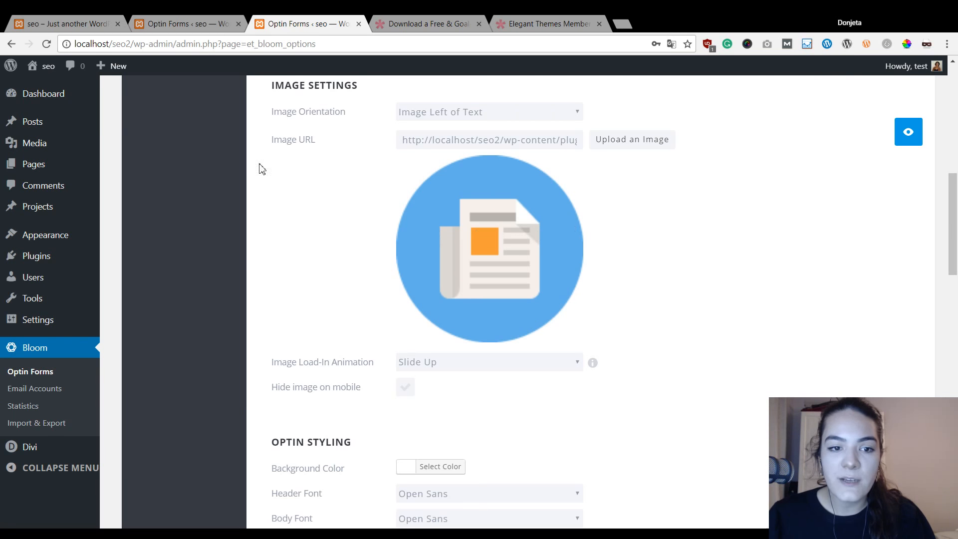
scroll(508, 215, "up", 3)
scroll(501, 218, "up", 5)
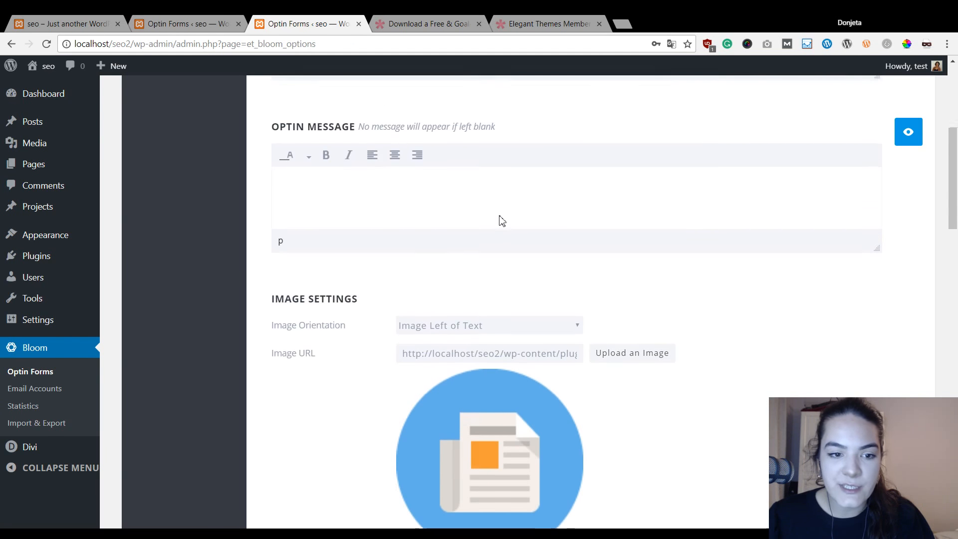
scroll(502, 223, "down", 4)
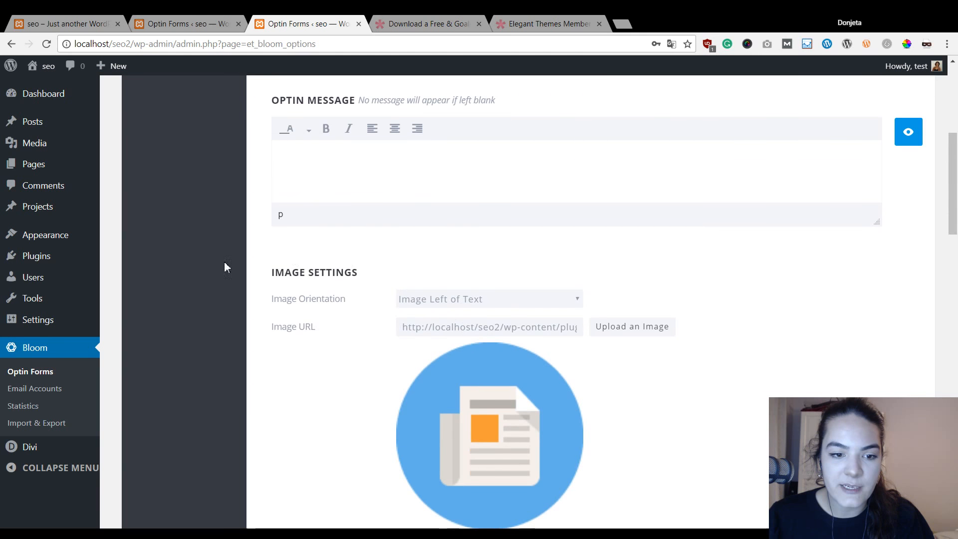
scroll(565, 284, "up", 5)
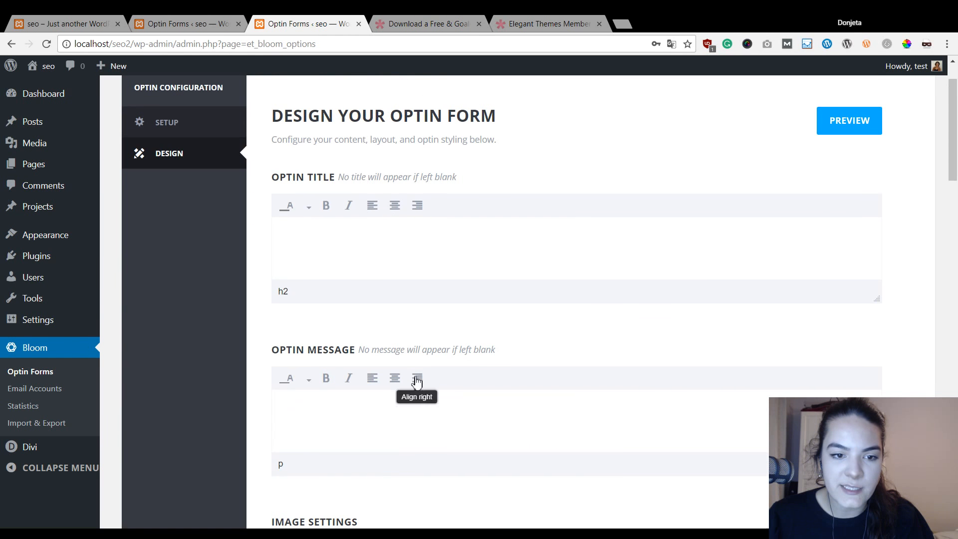
scroll(438, 347, "down", 1)
scroll(403, 368, "down", 3)
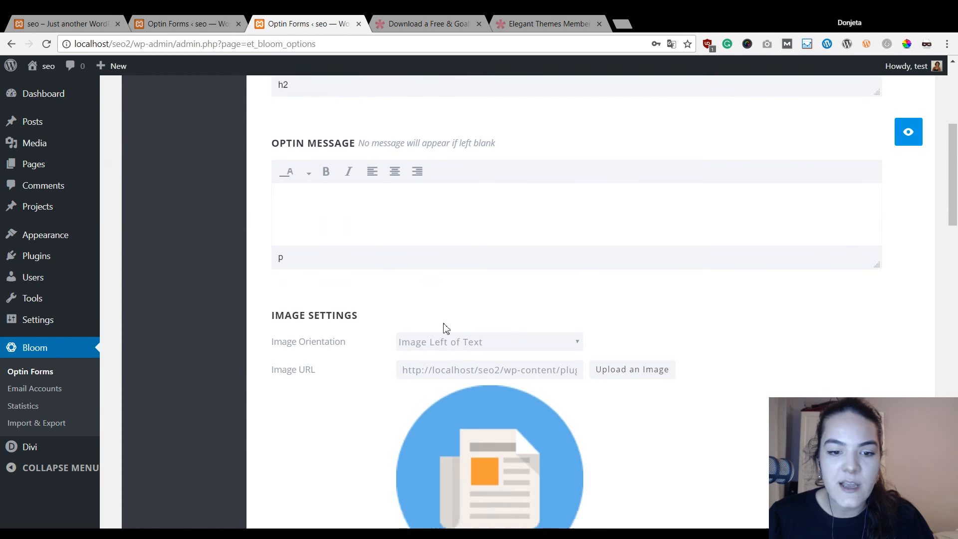
scroll(734, 327, "down", 1)
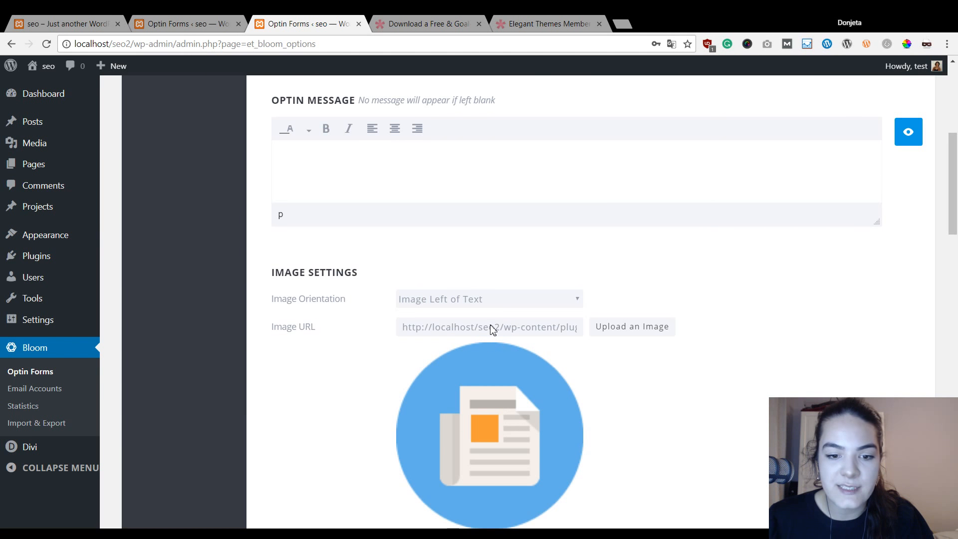
left_click(574, 299)
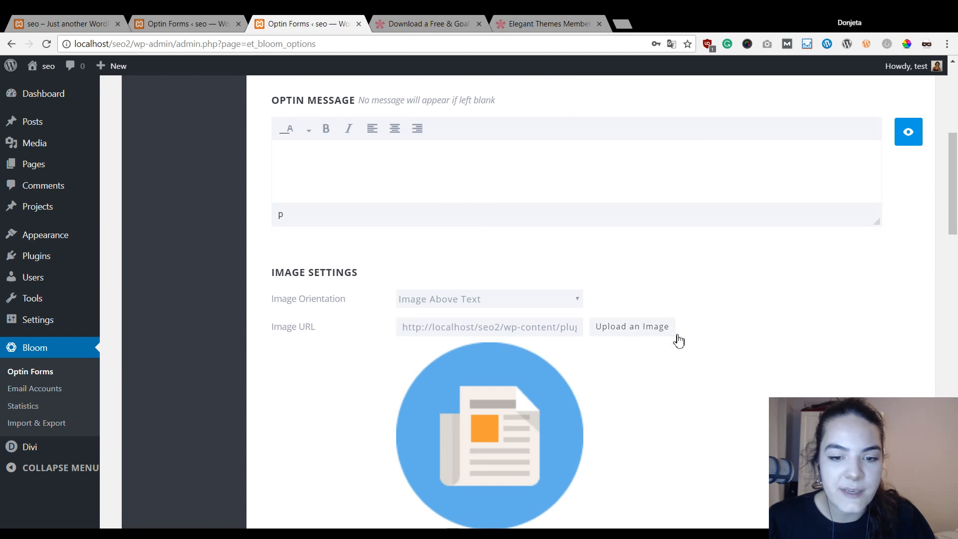
Replace the optin image with section-bg-graph.png from the media library.
left_click(634, 332)
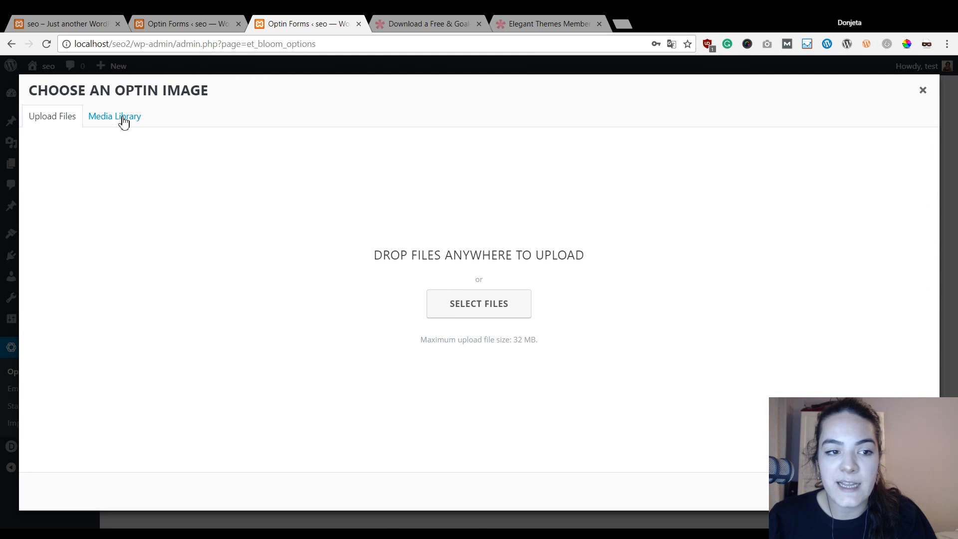
left_click(115, 118)
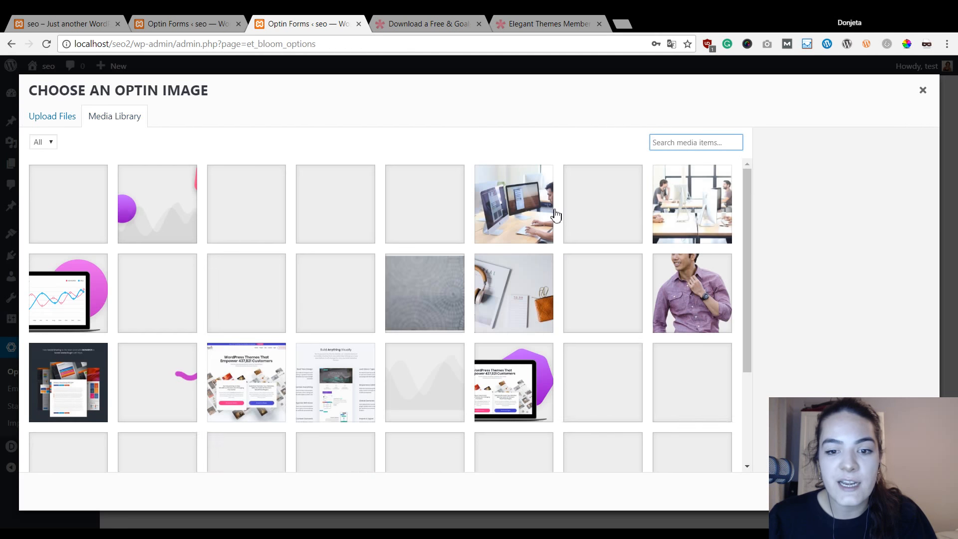
scroll(410, 350, "down", 2)
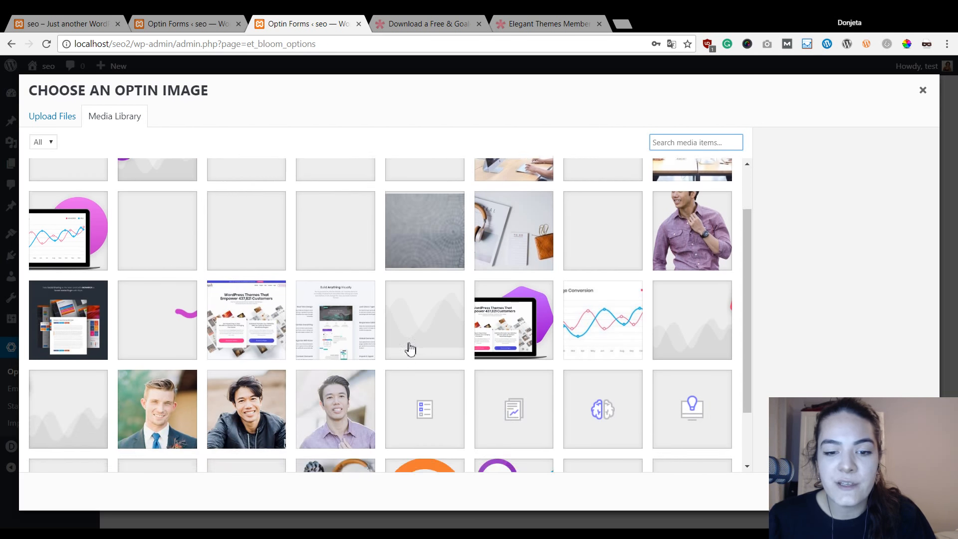
left_click(410, 350)
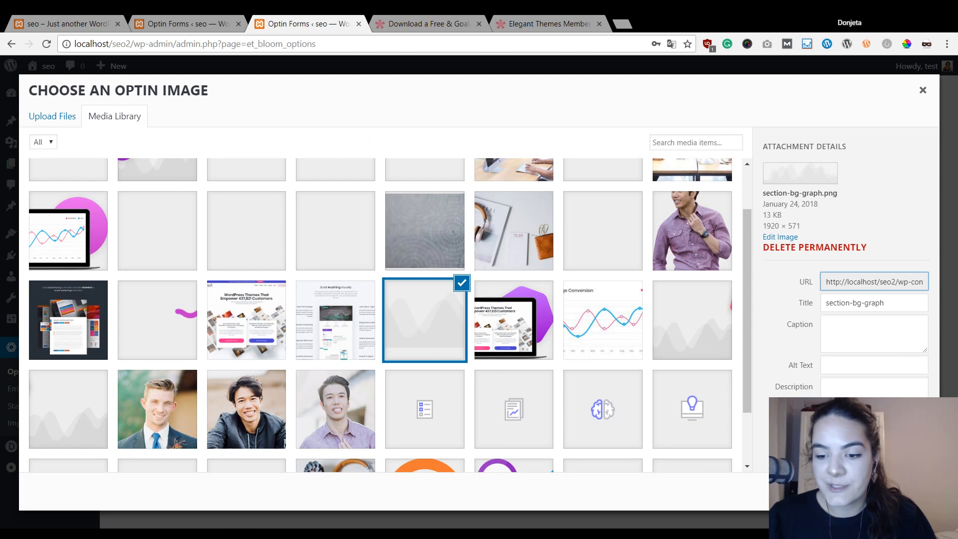
left_click(893, 492)
Examine the optin styling settings and check the hex code of the optin's background color.
scroll(953, 337, "down", 2)
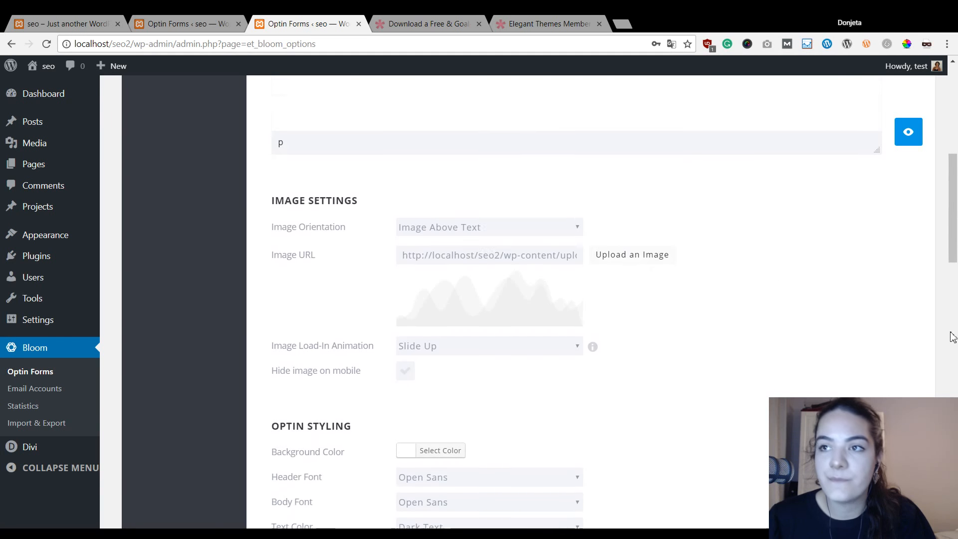
scroll(953, 336, "down", 1)
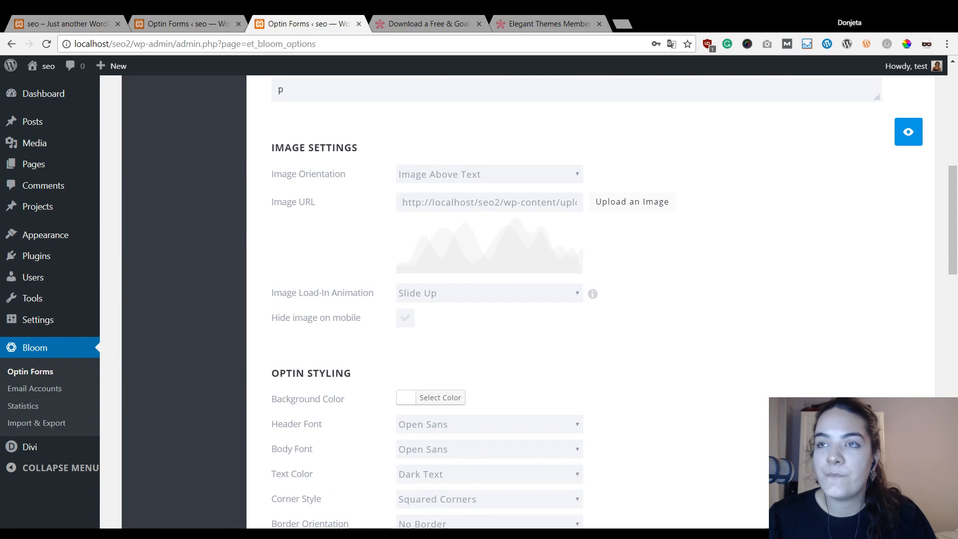
scroll(400, 325, "down", 1)
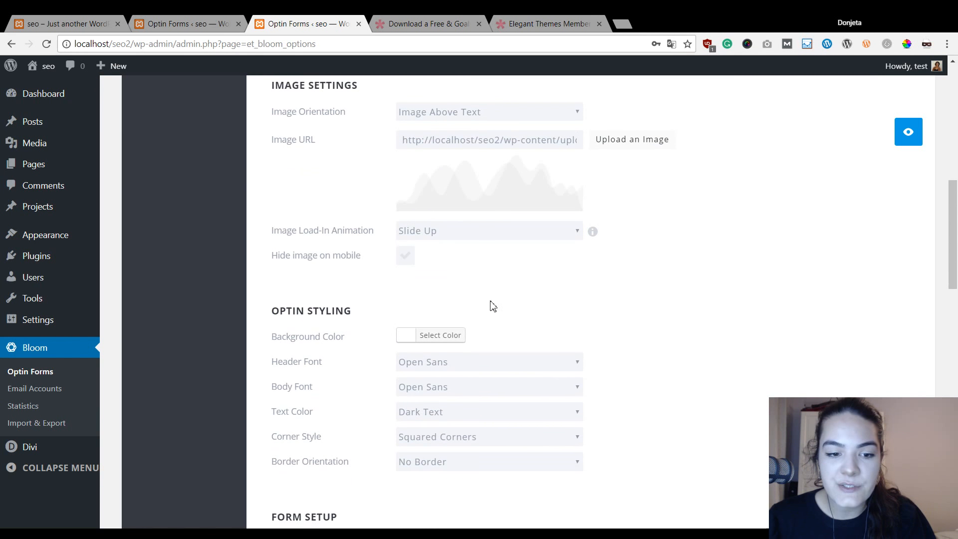
scroll(501, 301, "down", 1)
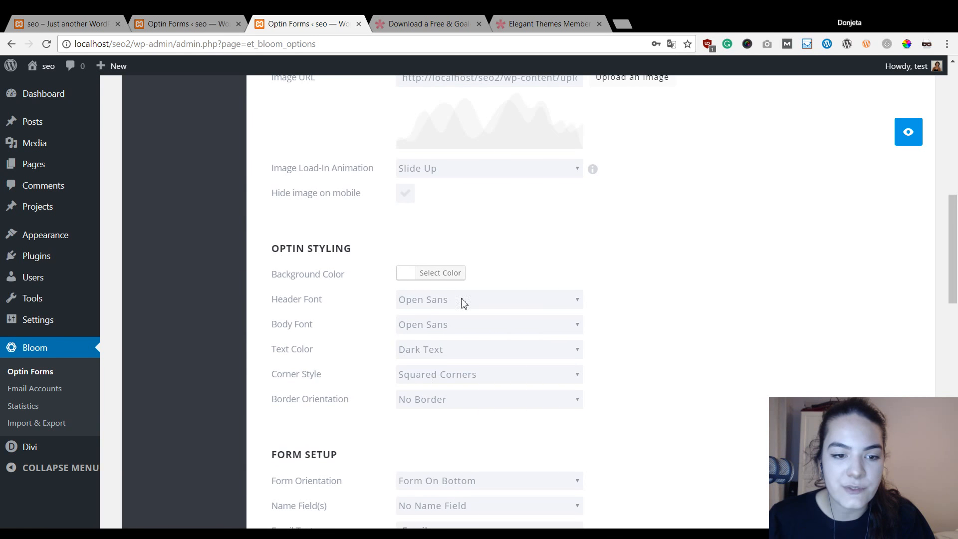
scroll(449, 309, "up", 4)
scroll(407, 327, "down", 3)
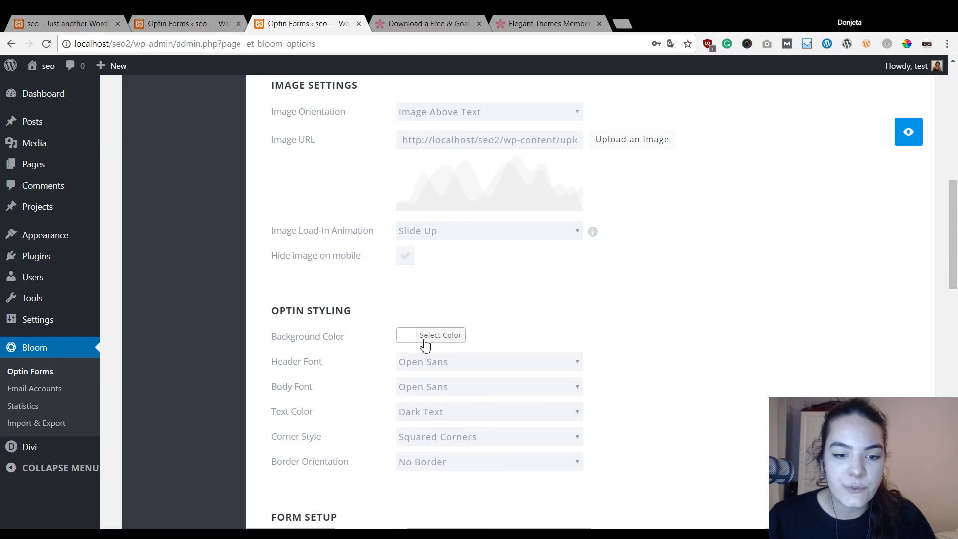
left_click(425, 344)
left_click_drag(509, 335, 462, 348)
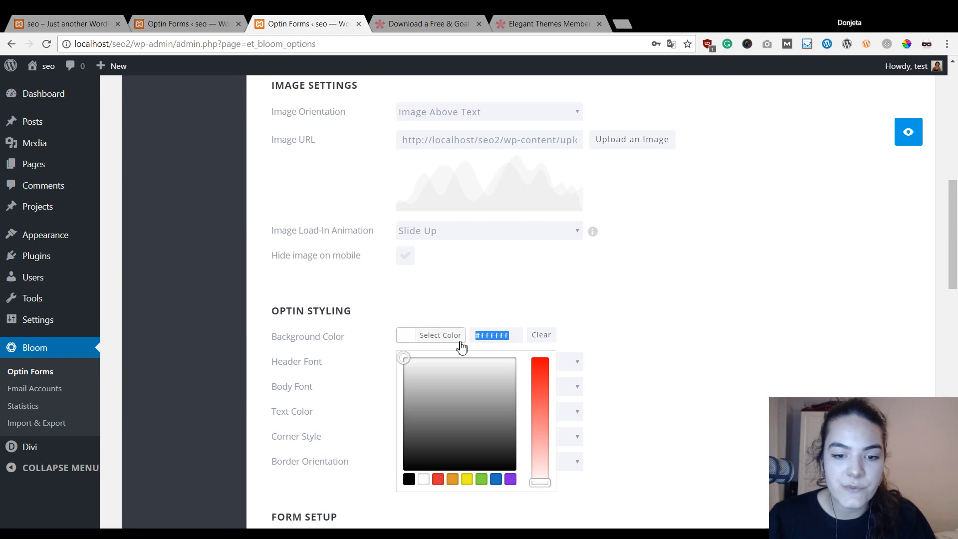
left_click(578, 298)
left_click(445, 335)
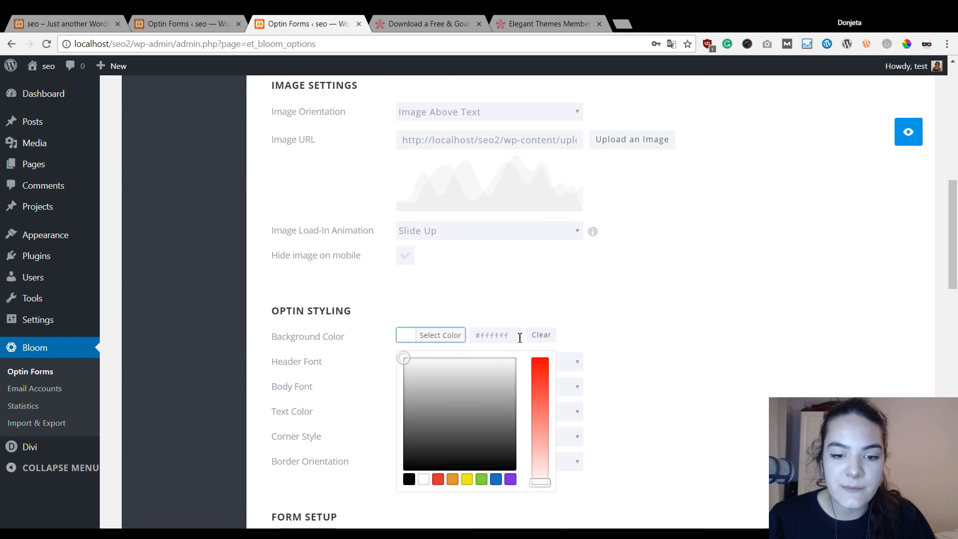
left_click_drag(519, 338, 462, 344)
left_click(587, 294)
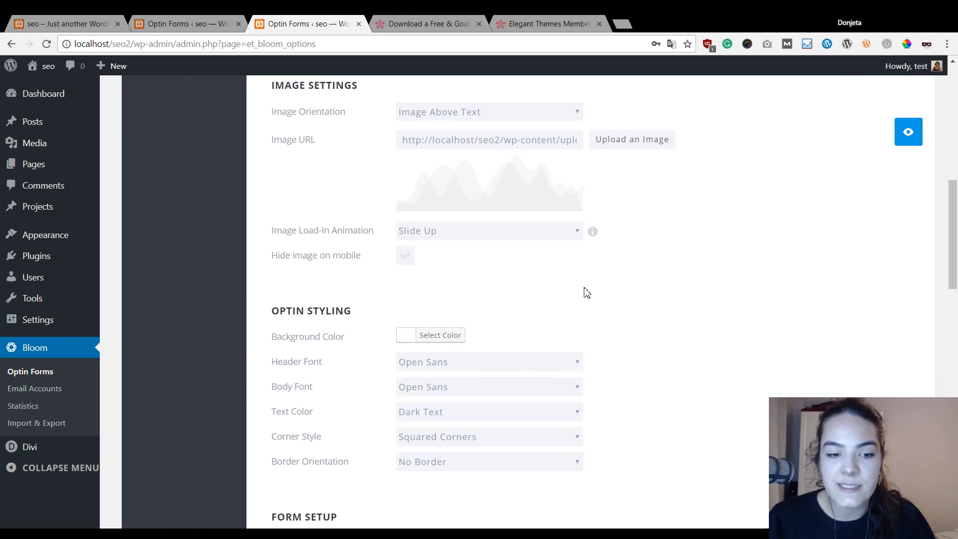
Set the form's name field option to Single Name Field, keeping the default name text.
scroll(530, 305, "down", 1)
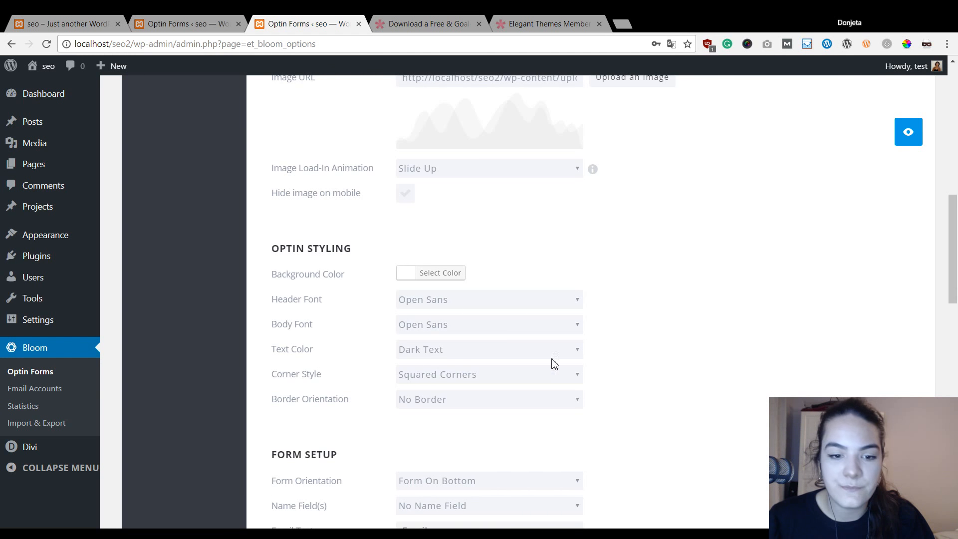
scroll(539, 336, "down", 2)
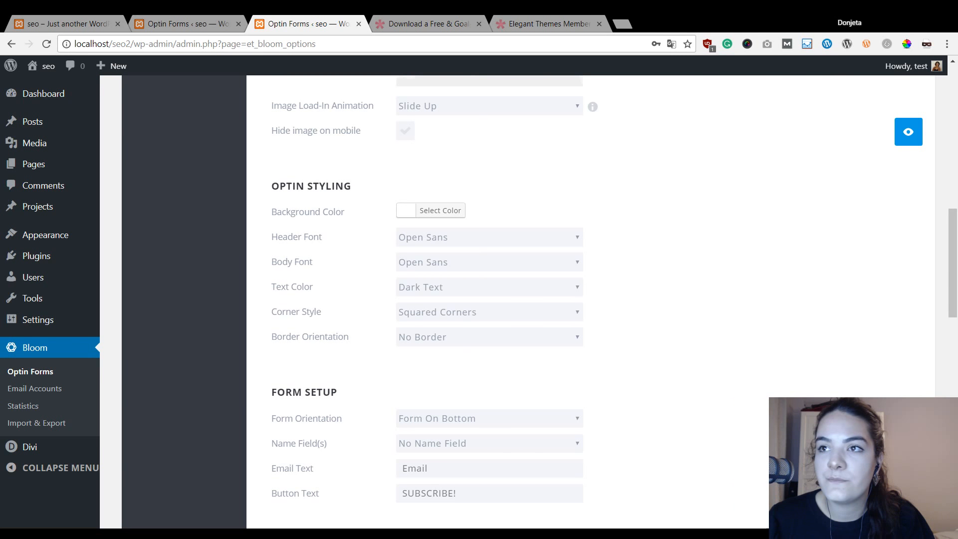
scroll(574, 316, "down", 1)
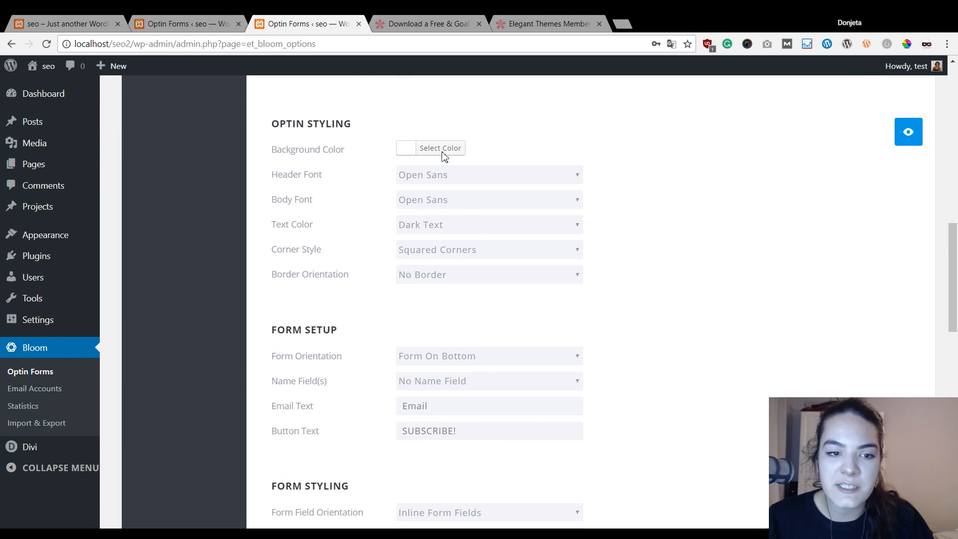
scroll(721, 246, "down", 2)
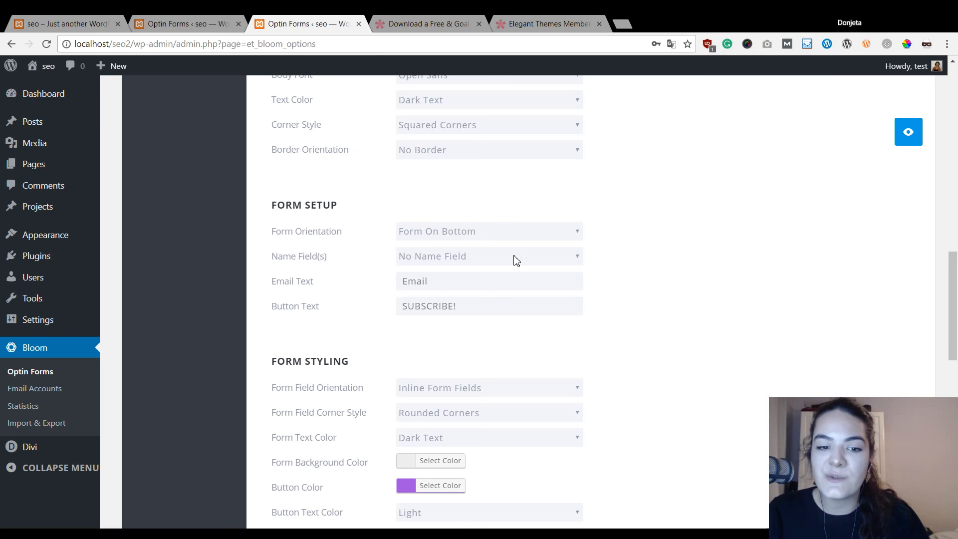
left_click(490, 287)
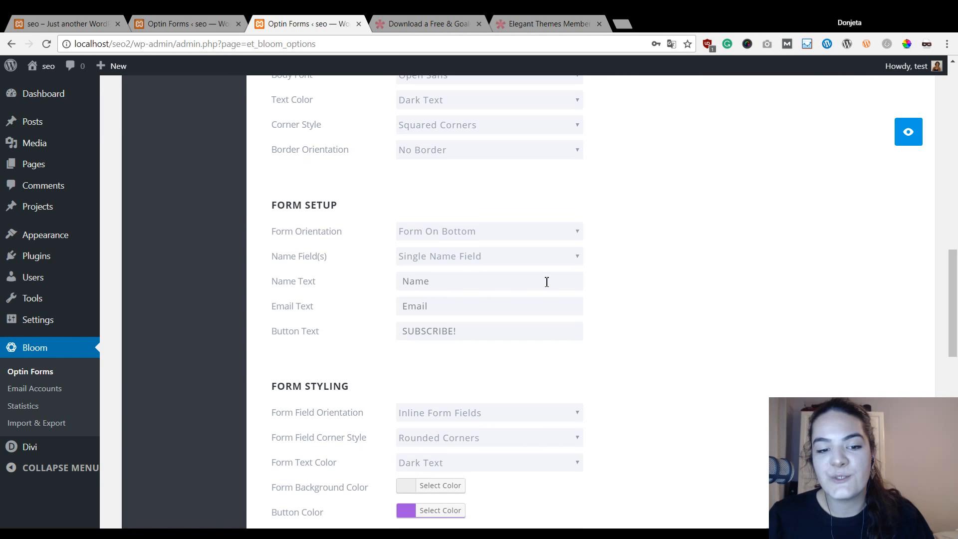
left_click(523, 281)
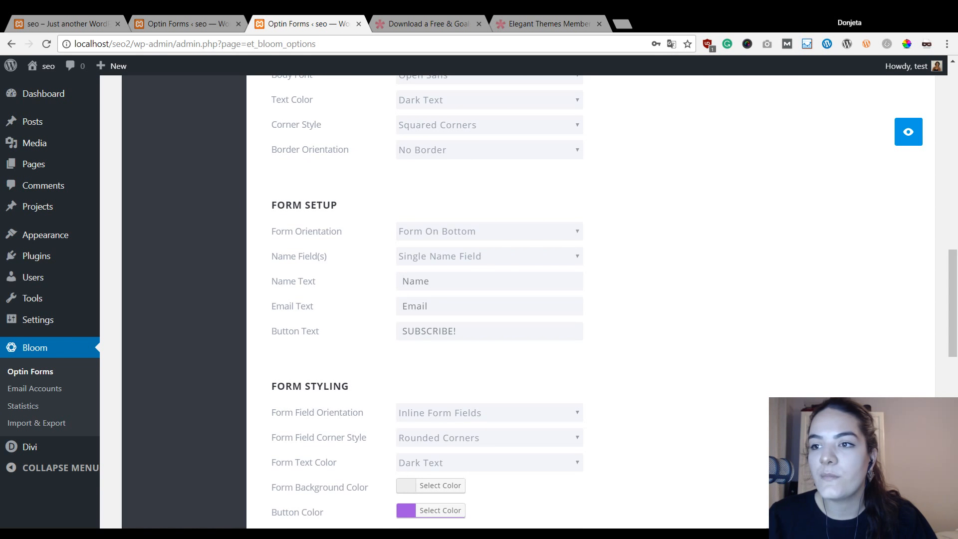
Replace the form background color's hex code with the copied color code.
scroll(533, 380, "down", 3)
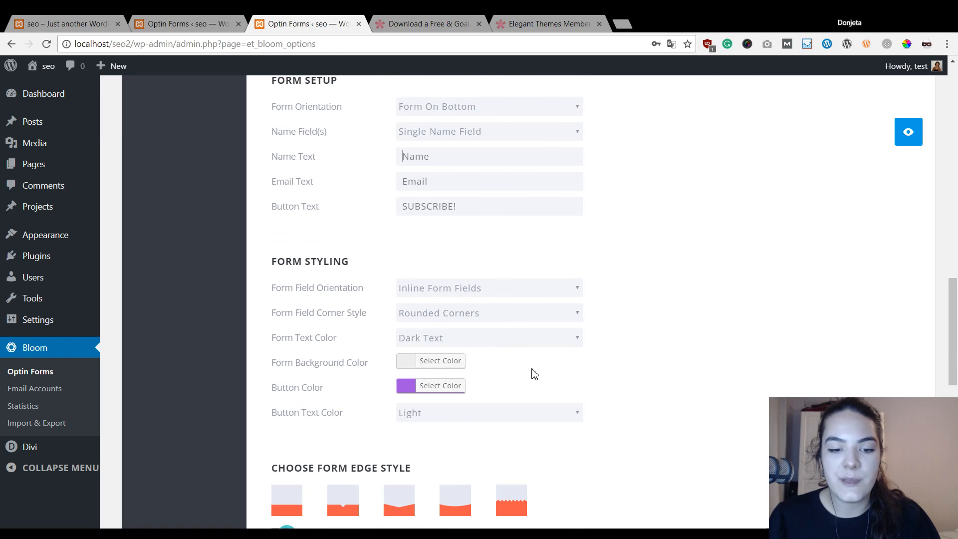
left_click(415, 366)
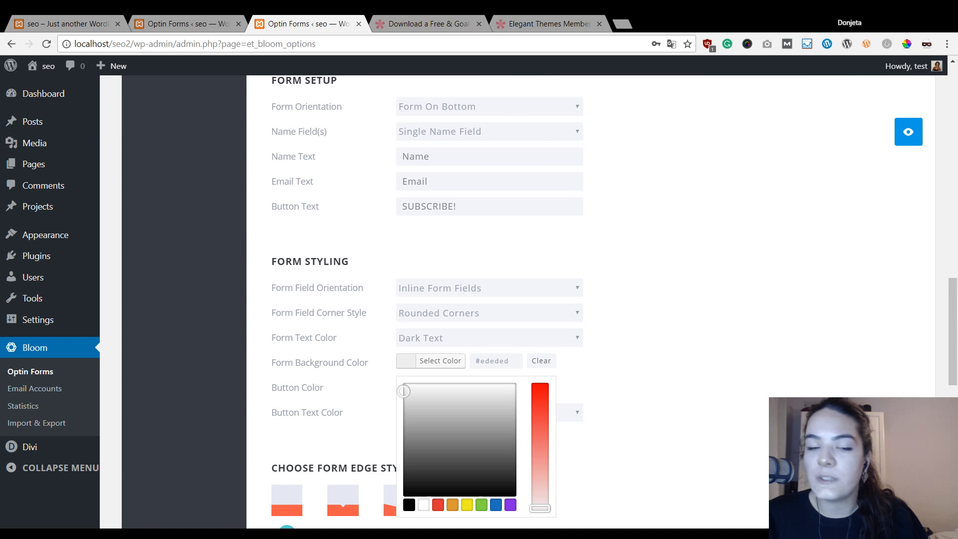
scroll(471, 241, "up", 7)
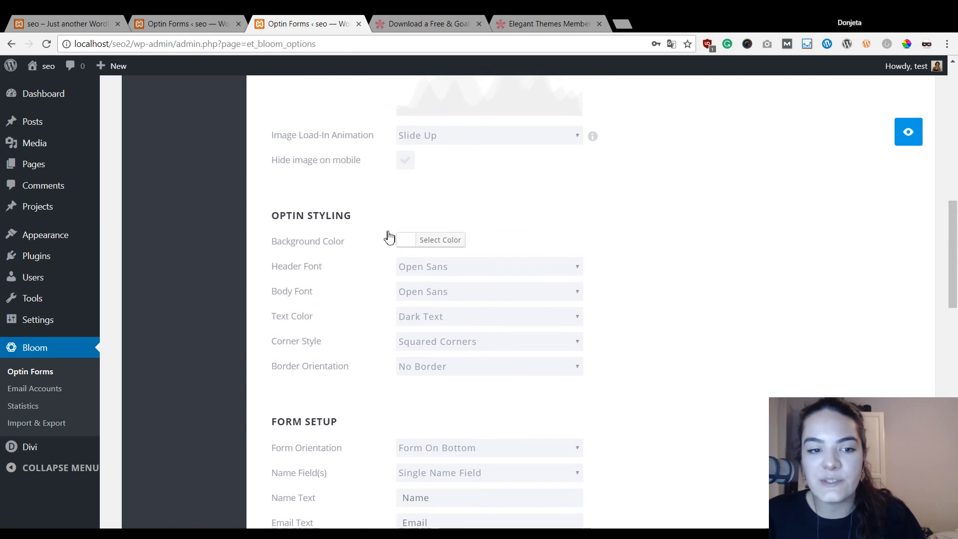
scroll(390, 237, "up", 1)
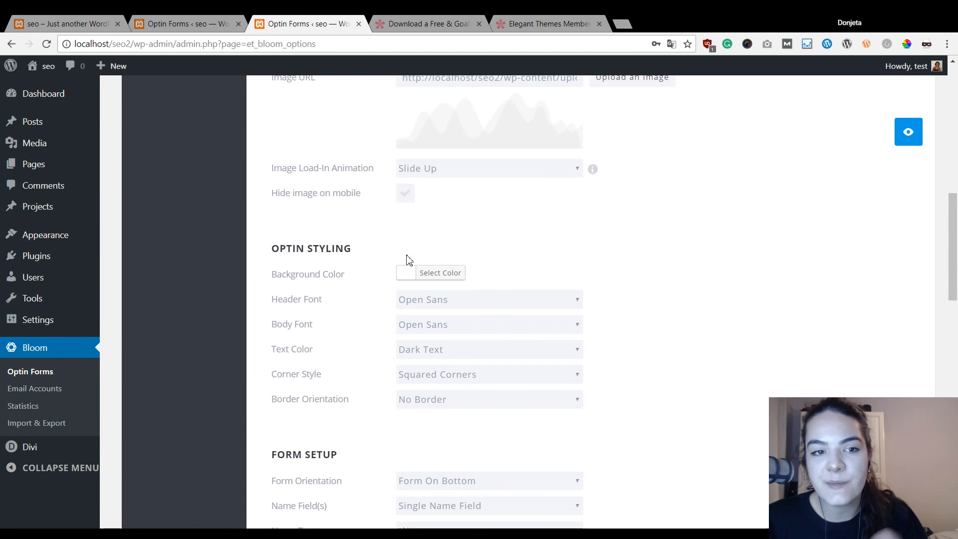
scroll(408, 259, "down", 1)
scroll(408, 259, "down", 12)
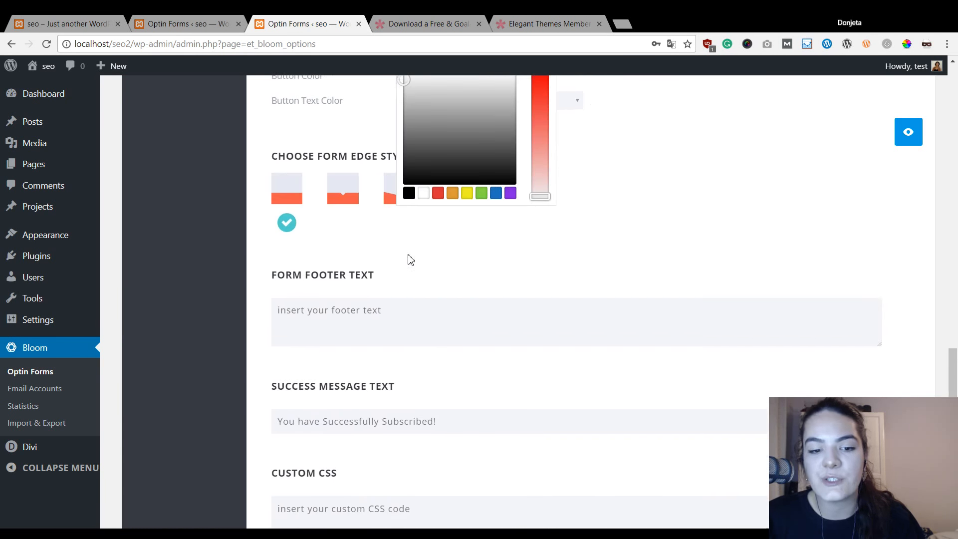
scroll(408, 258, "up", 5)
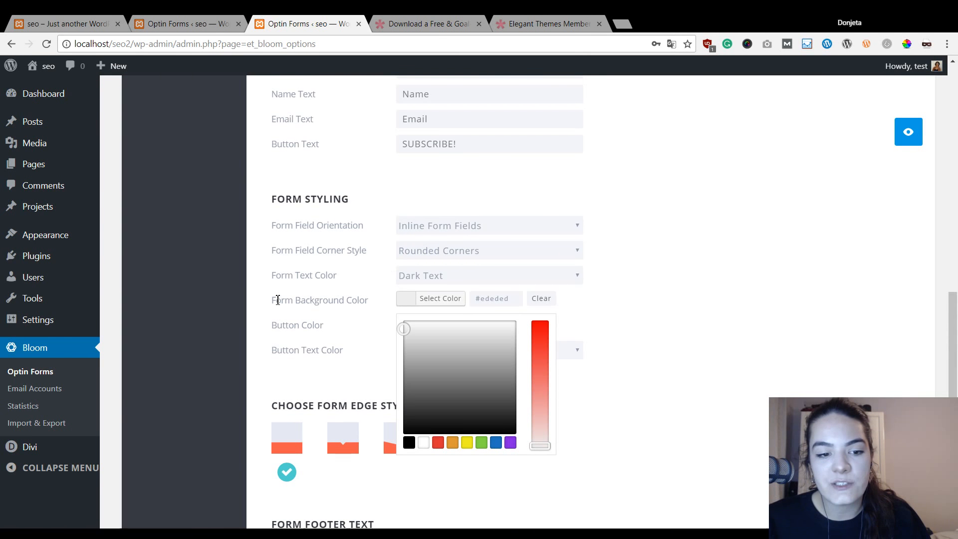
triple_click(490, 300)
key("ctrl+v")
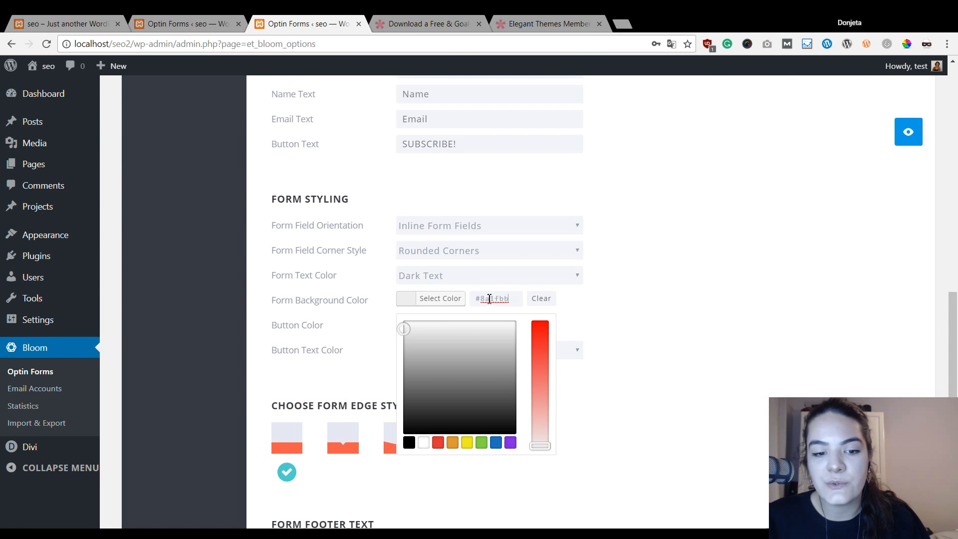
Apply the form background color and set the form's button color to #000000.
left_click(692, 317)
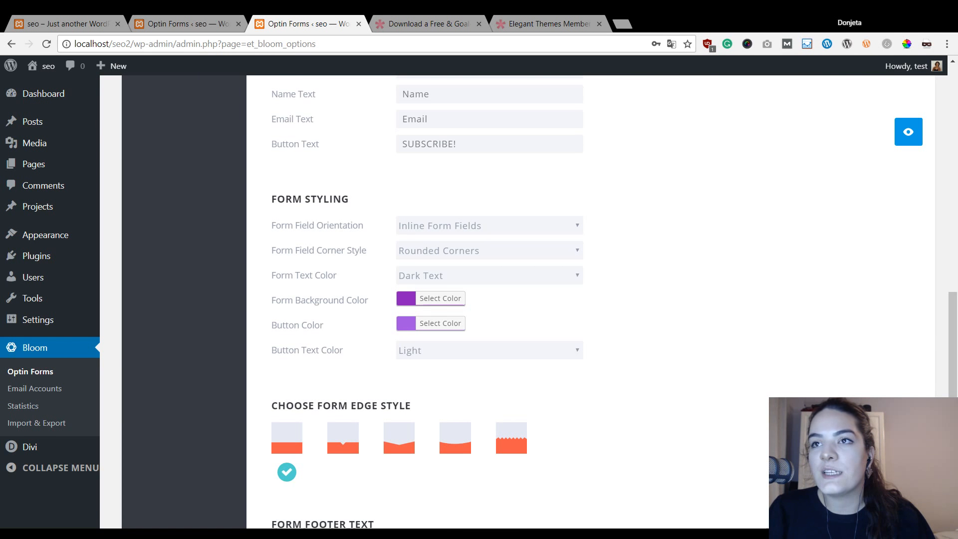
left_click(433, 324)
left_click(518, 325)
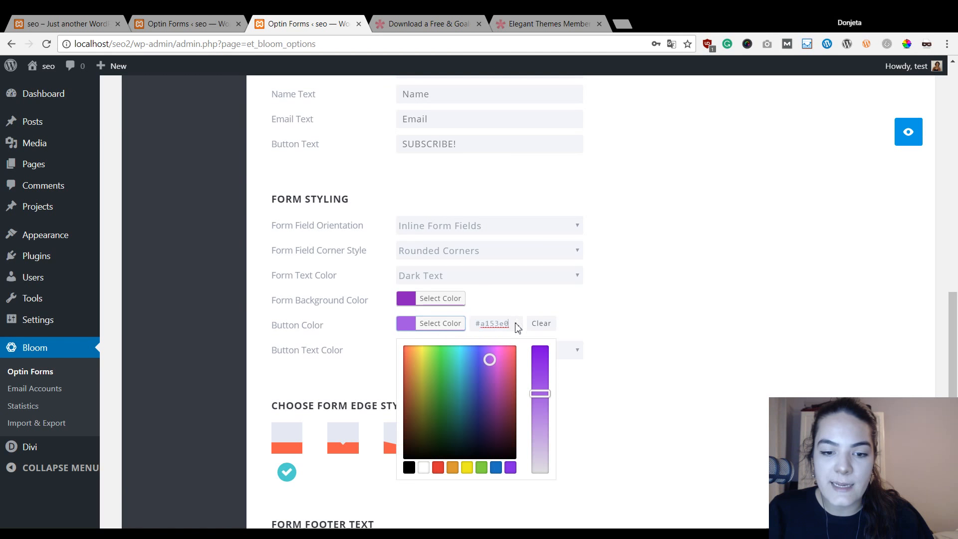
key("ctrl+a")
type("#000000")
left_click(692, 339)
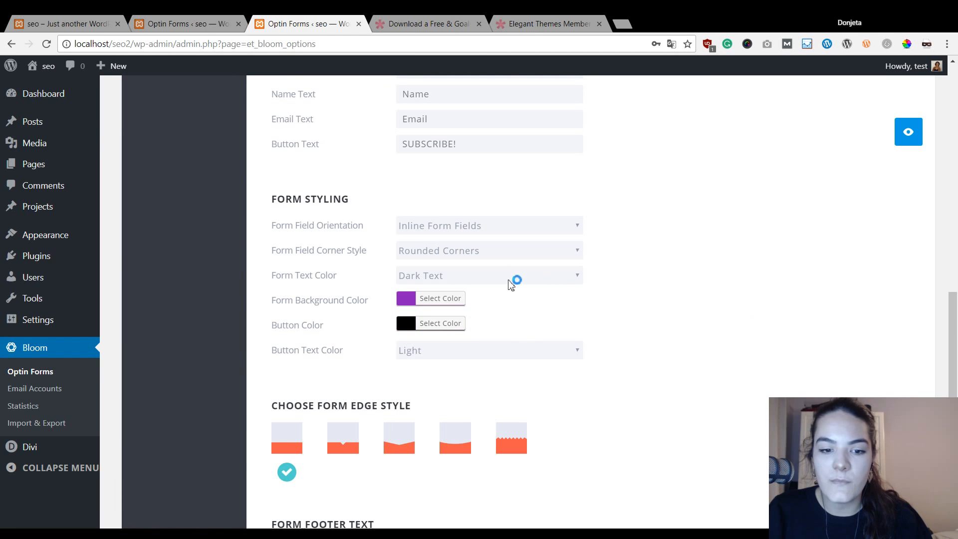
Review the optin's design settings, from the title and message through image settings, optin styling, form setup, form styling and edge style.
scroll(513, 278, "down", 2)
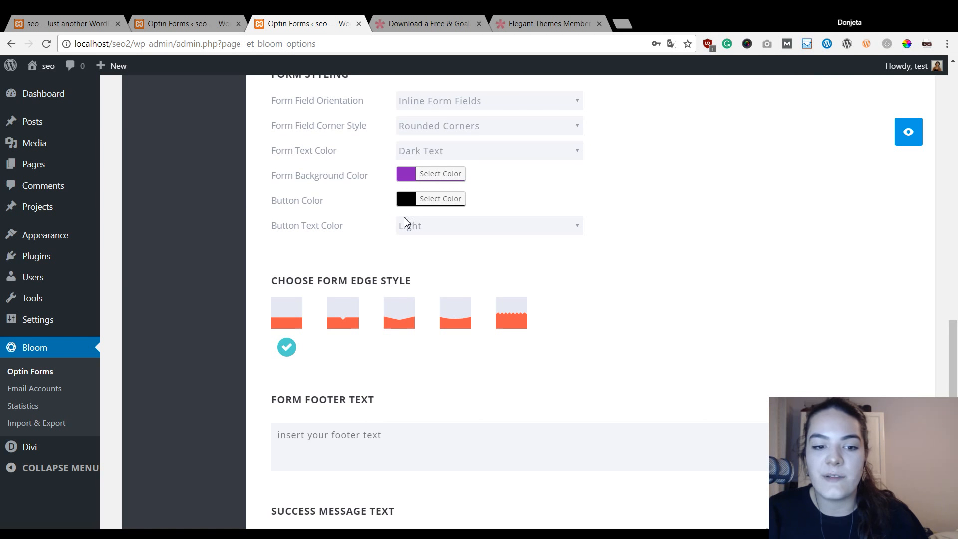
scroll(394, 240, "down", 1)
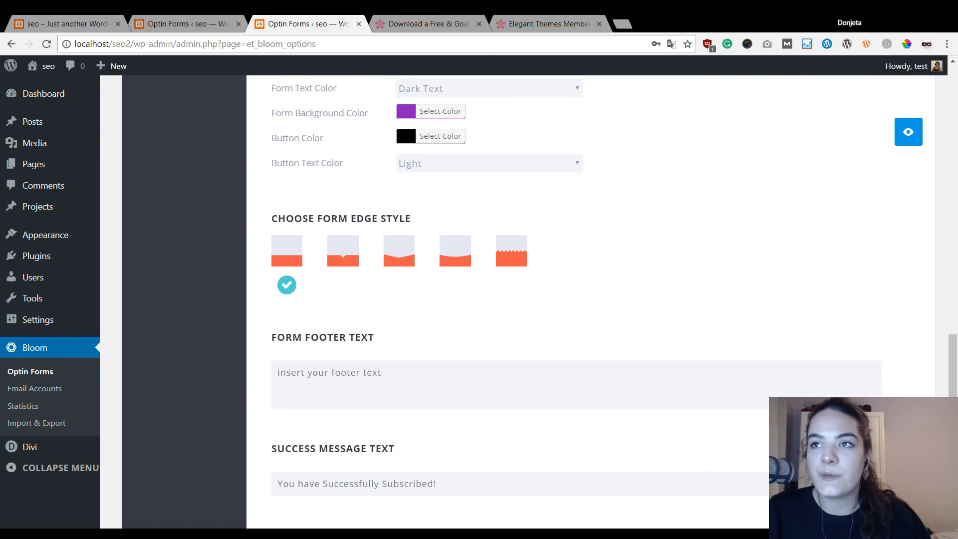
scroll(453, 315, "up", 12)
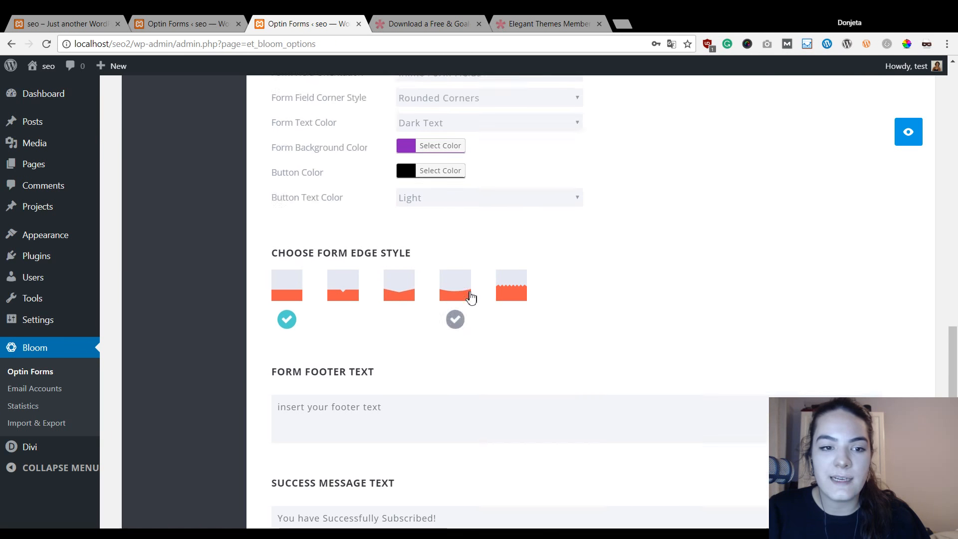
scroll(694, 262, "up", 8)
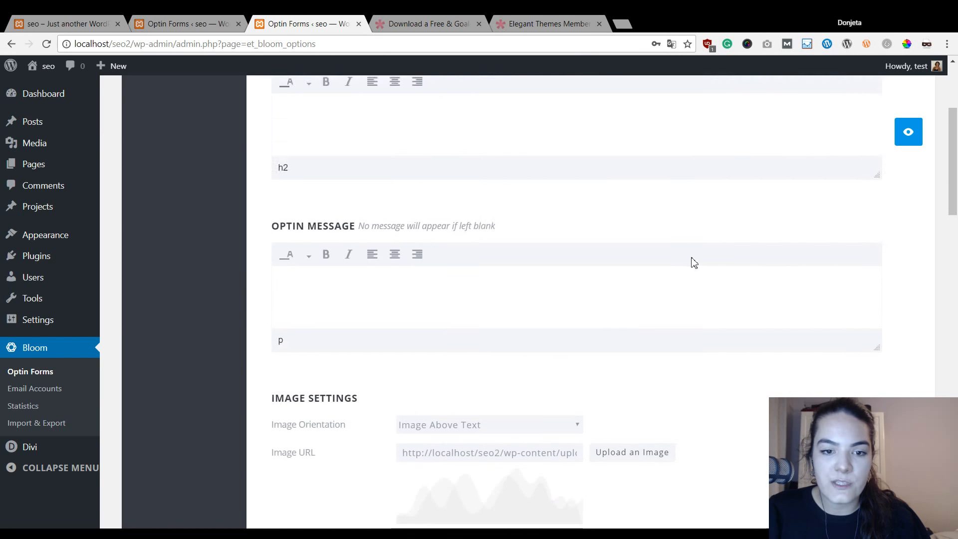
scroll(518, 297, "down", 1)
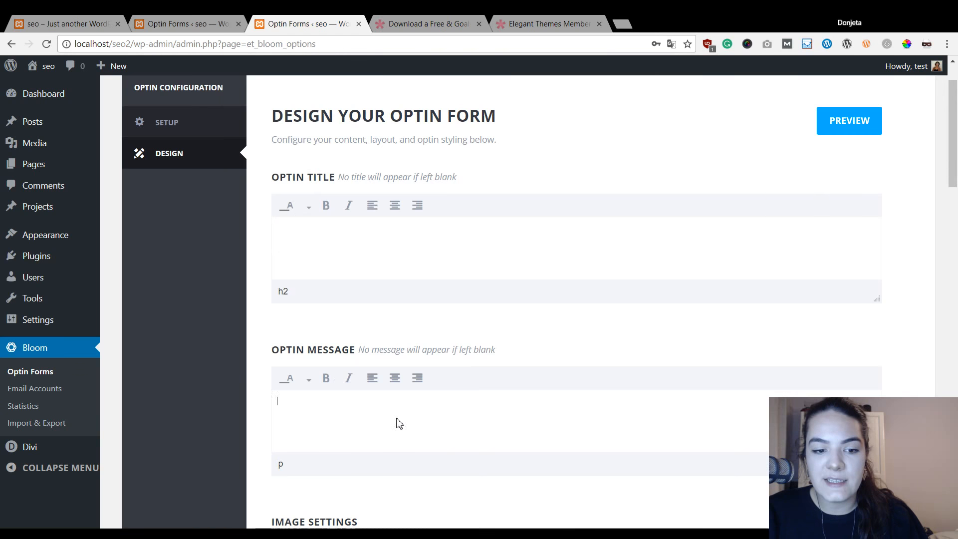
scroll(396, 319, "down", 7)
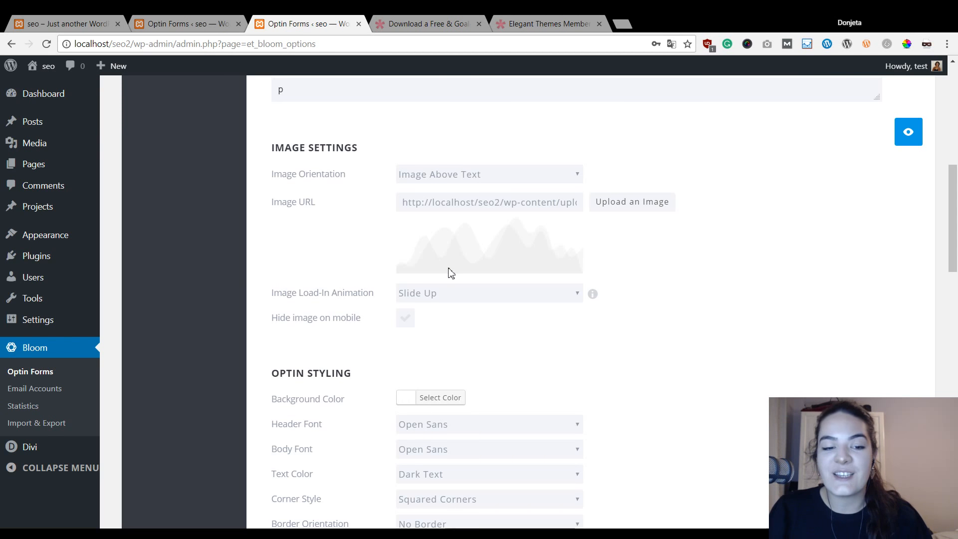
scroll(599, 208, "down", 1)
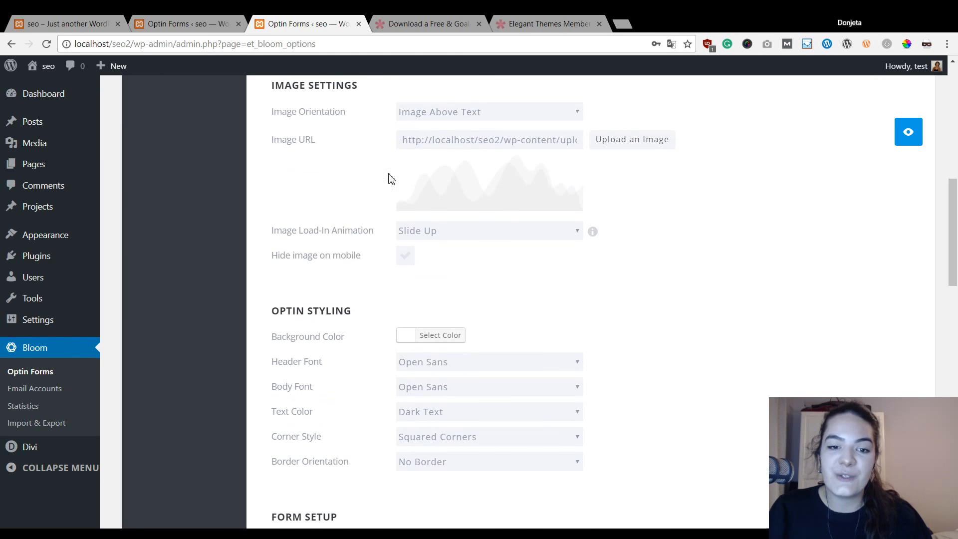
scroll(459, 344, "down", 1)
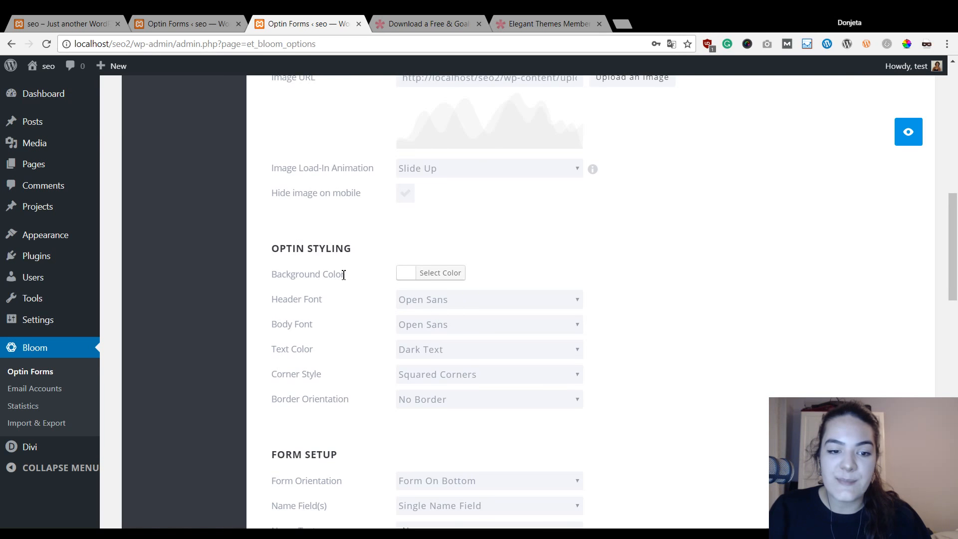
scroll(448, 275, "down", 2)
scroll(585, 325, "down", 2)
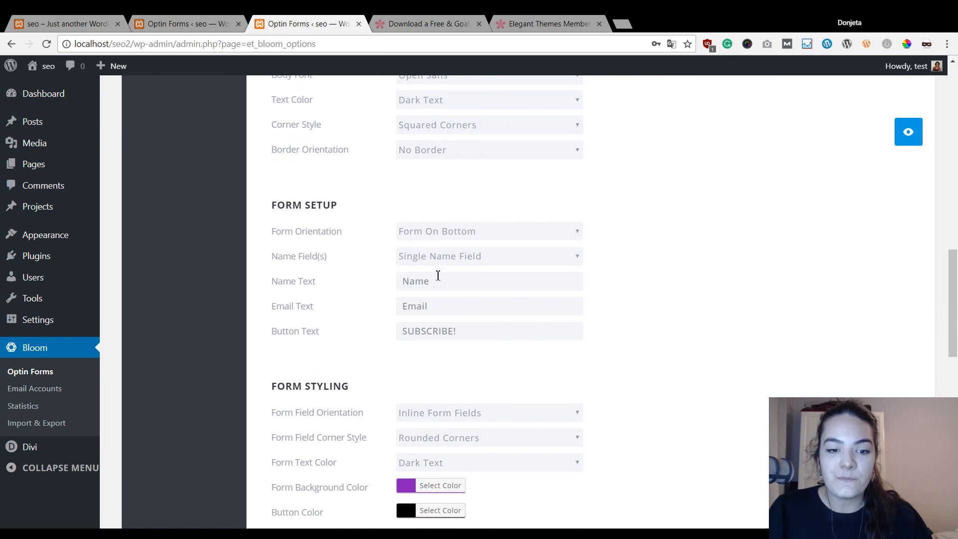
scroll(512, 298, "down", 3)
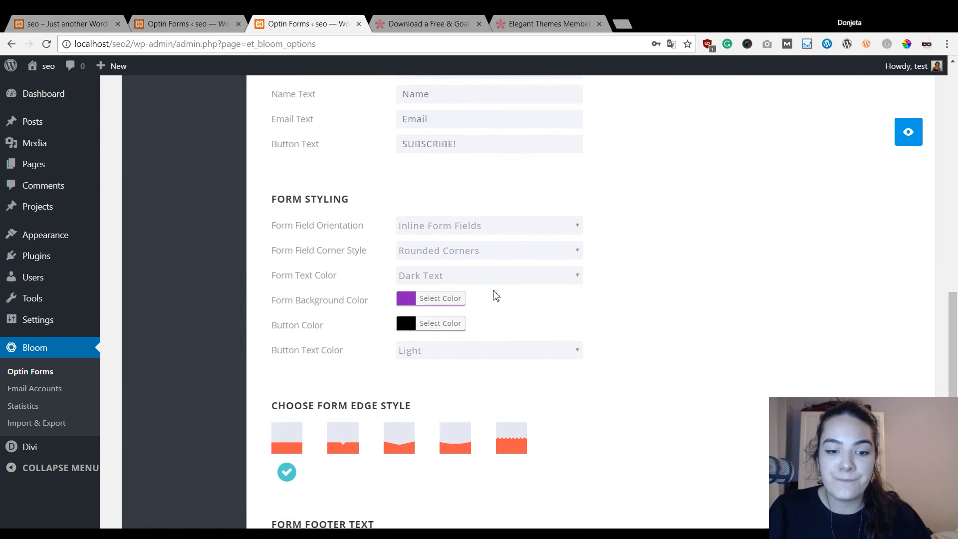
scroll(462, 300, "down", 1)
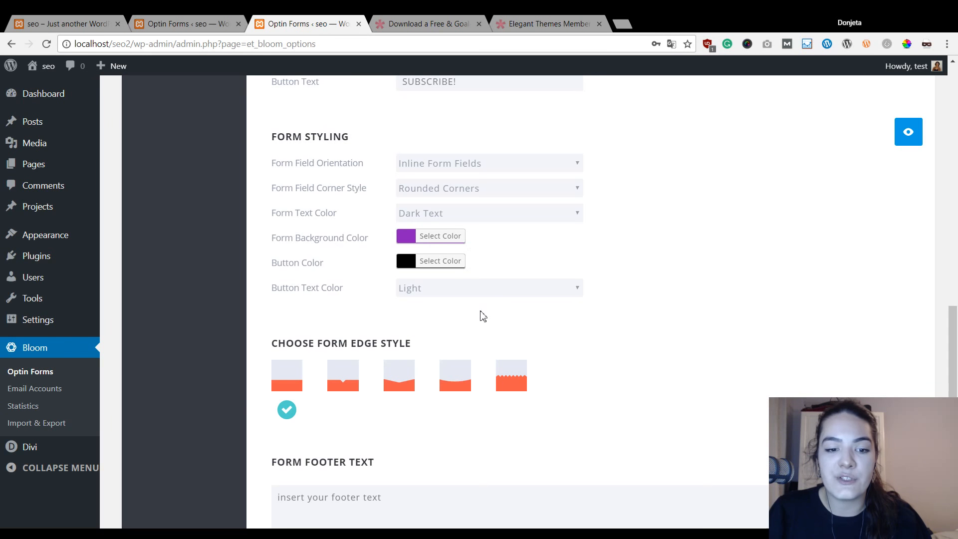
scroll(480, 316, "down", 1)
scroll(819, 310, "down", 3)
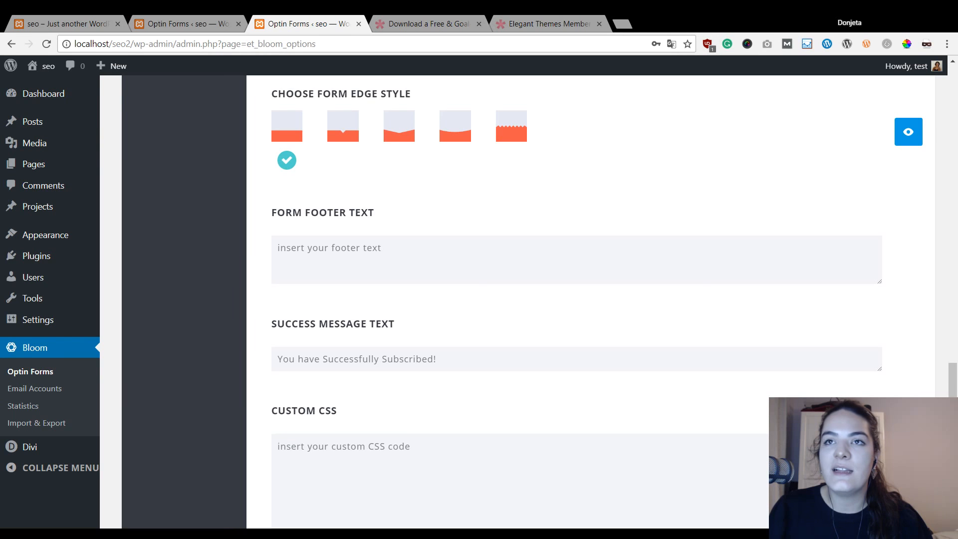
Add custom CSS applying "padding: 0px !important;" to .et_bloom_form_header, its img and its .et_bloom_form_text under .et_bloom, and save the optin.
scroll(508, 417, "down", 4)
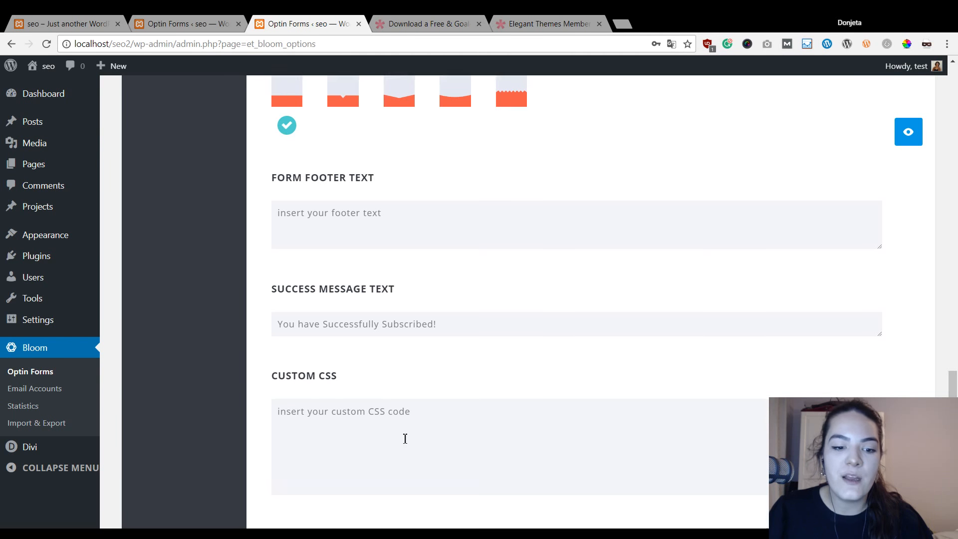
left_click(367, 249)
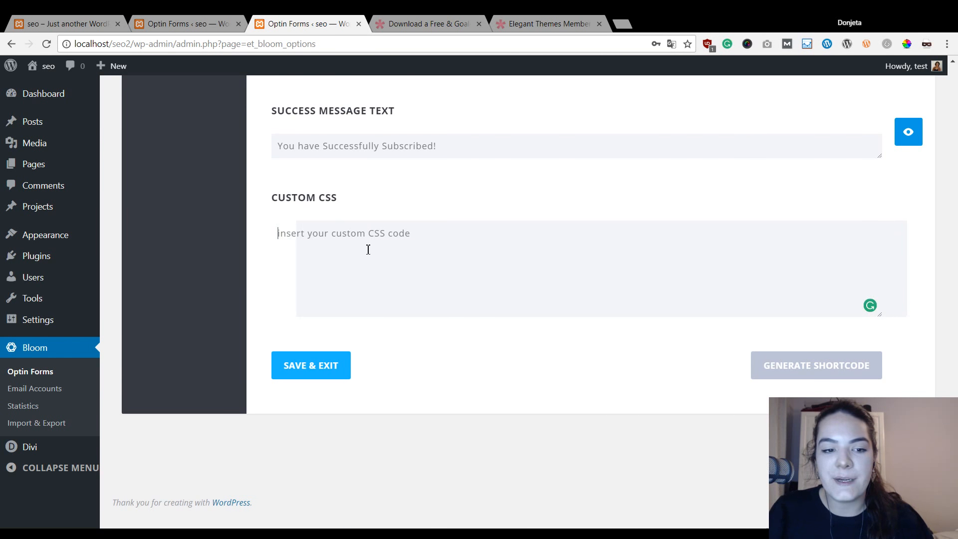
type(".et_bloom .et_bloom_form_header img, .et_bloom .et_bloom_form_header .et_bloom_form_text { padding: 0px !important; }  .et_bloom .et_bloom_form_container .et_bloom_form_header { padding: 0px !important; }")
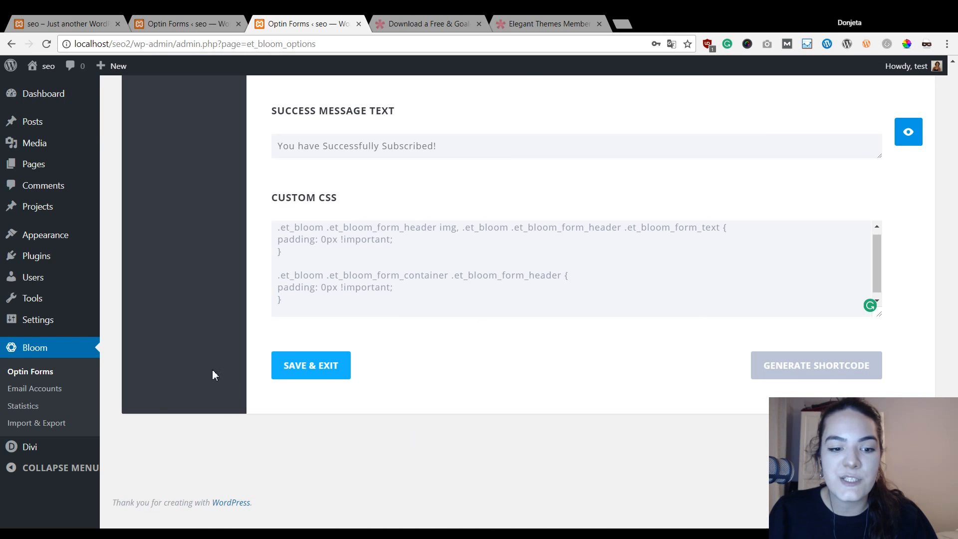
left_click(327, 378)
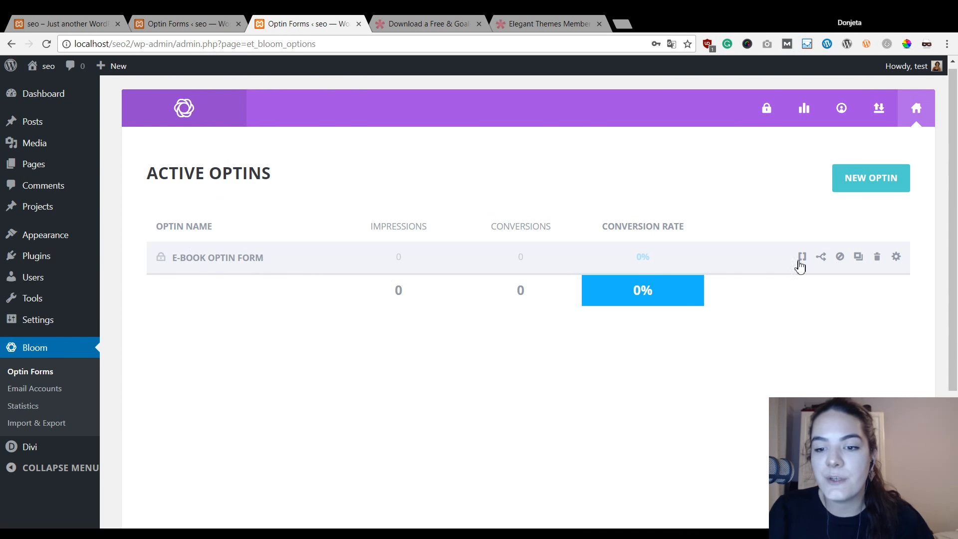
Reopen the e-book optin form's design settings, check the custom CSS, and save and exit.
left_click(897, 258)
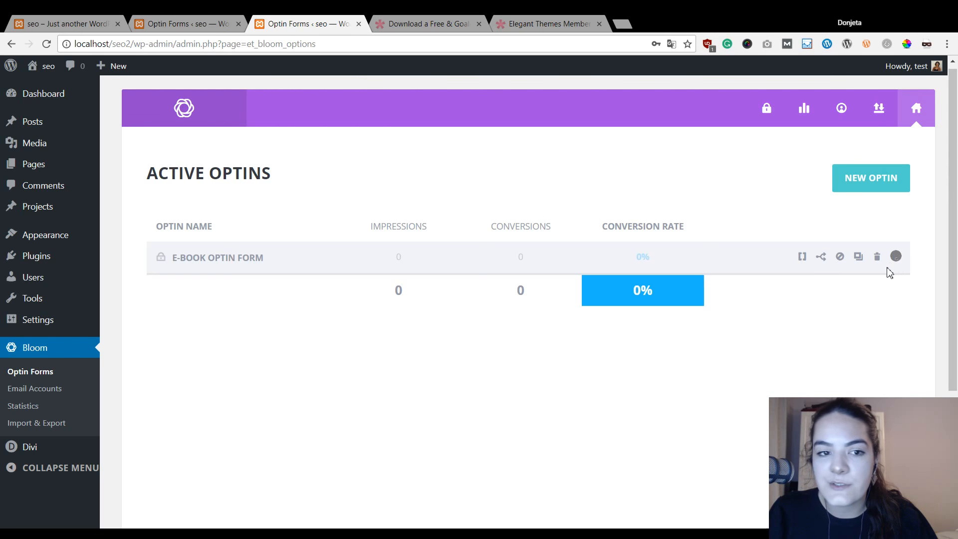
left_click(158, 214)
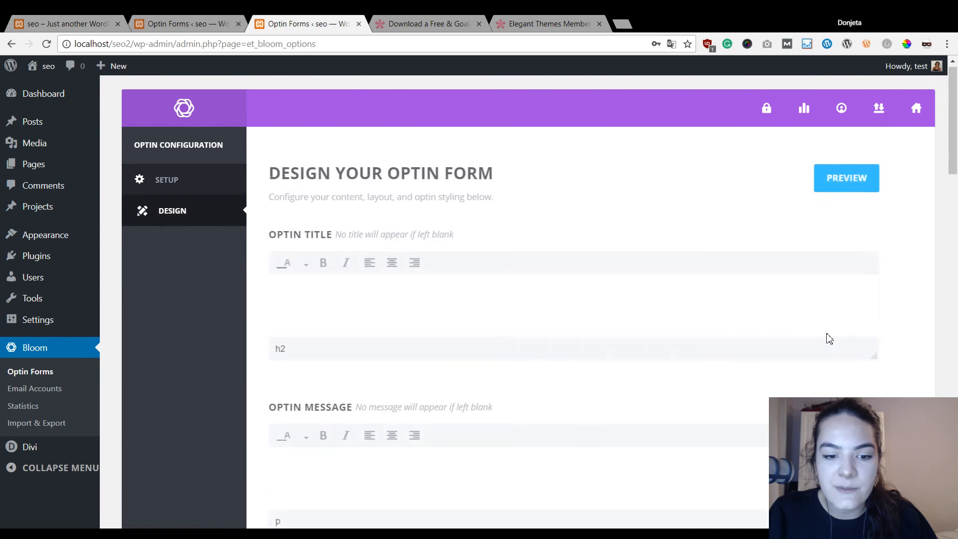
scroll(815, 330, "down", 20)
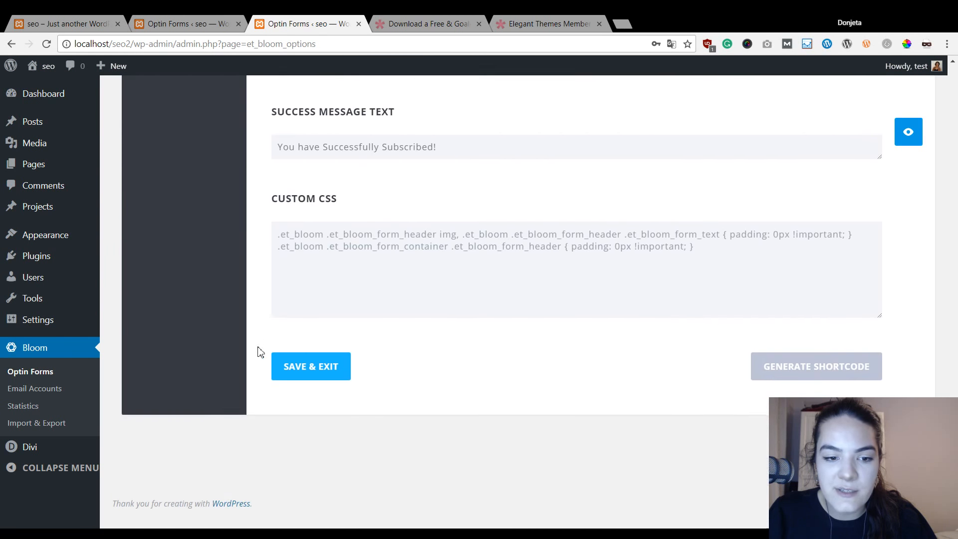
left_click(309, 372)
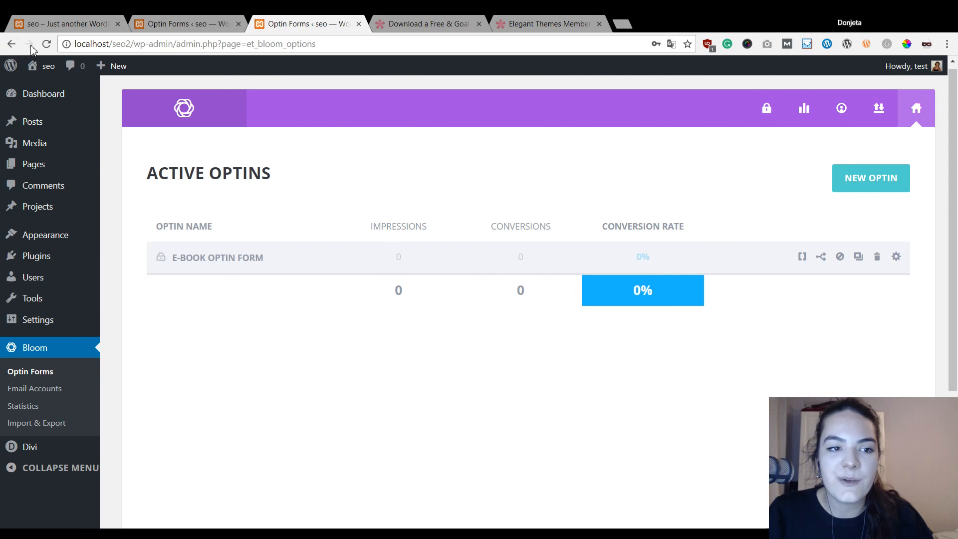
Visit the site's Landing page and enable the Visual Builder on it.
left_click(48, 72)
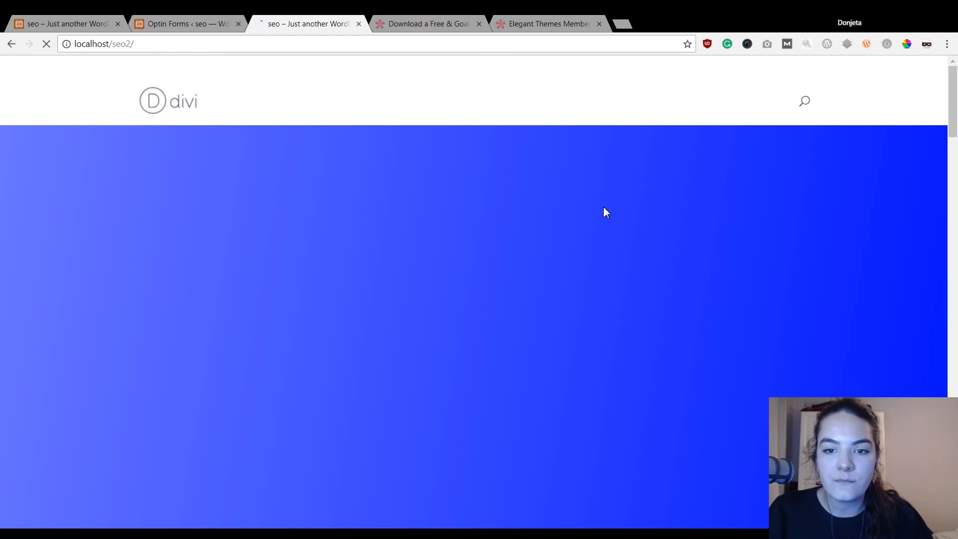
left_click(488, 101)
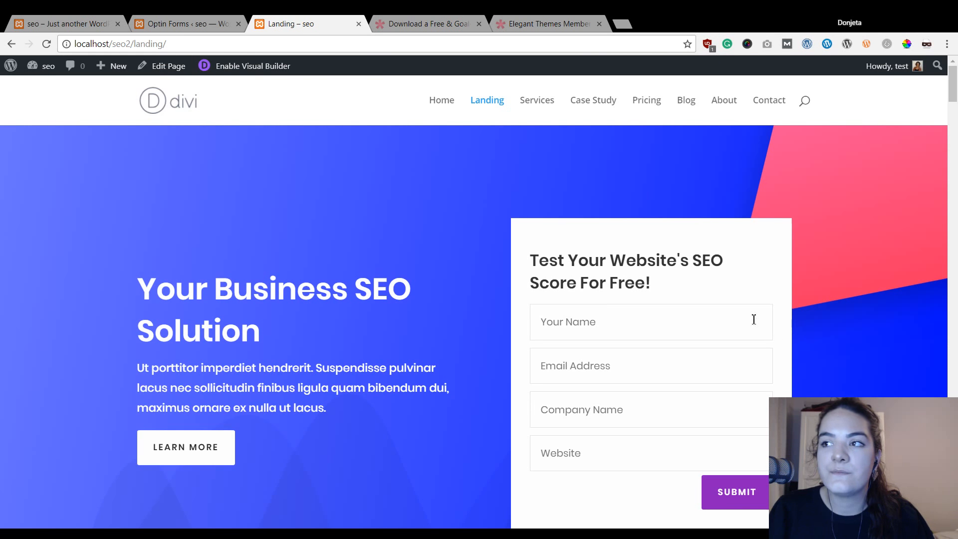
scroll(325, 250, "down", 3)
scroll(310, 188, "up", 3)
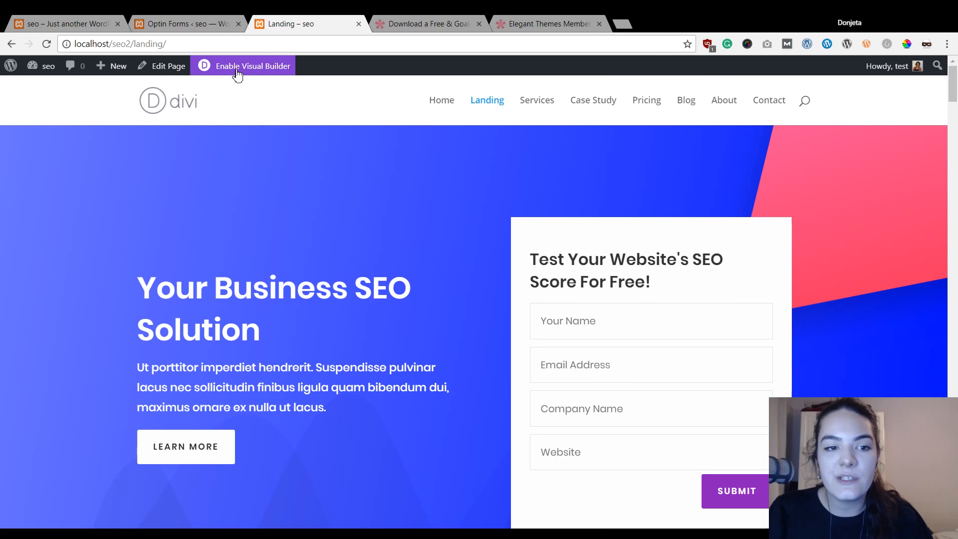
left_click(237, 73)
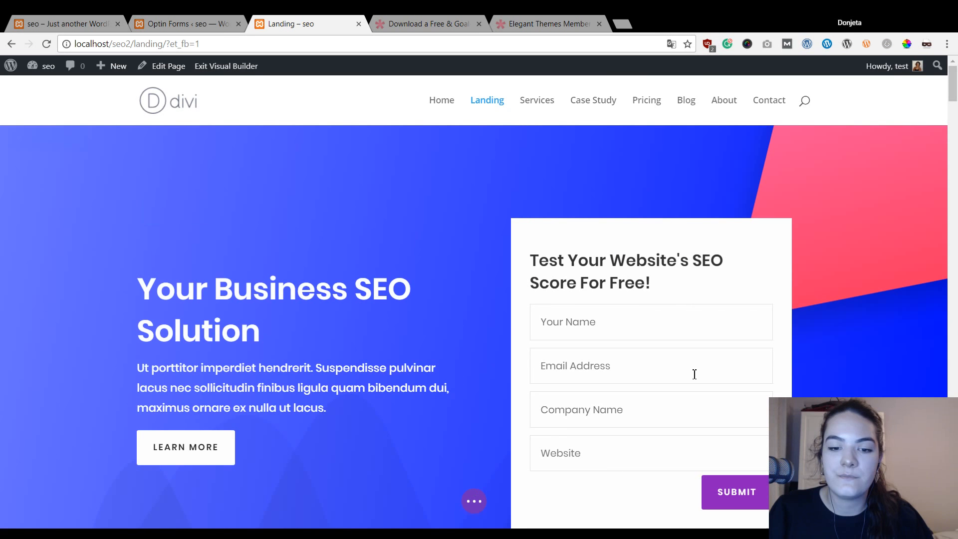
Set the blue hero section's custom padding to 2% at the top and 0 at the bottom, and save the section settings.
scroll(694, 374, "down", 2)
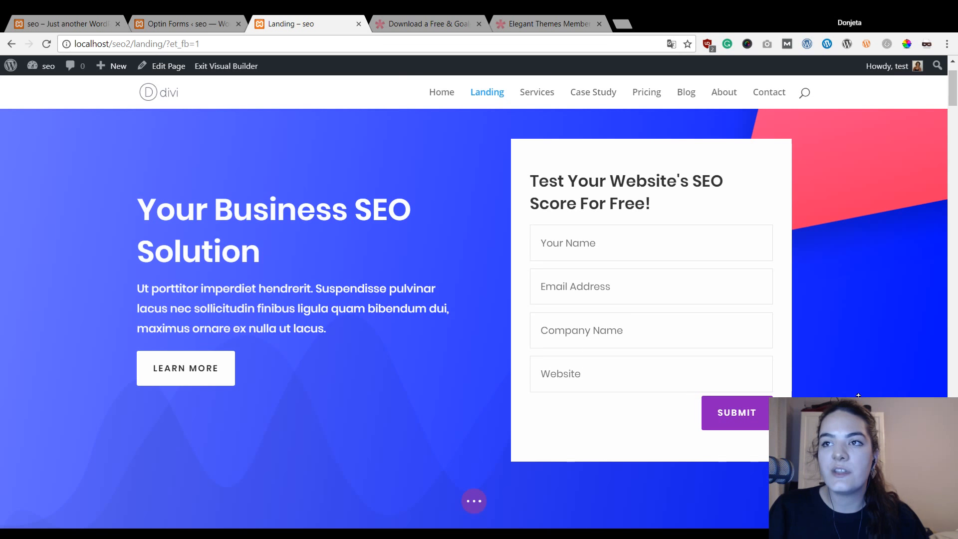
scroll(198, 250, "up", 2)
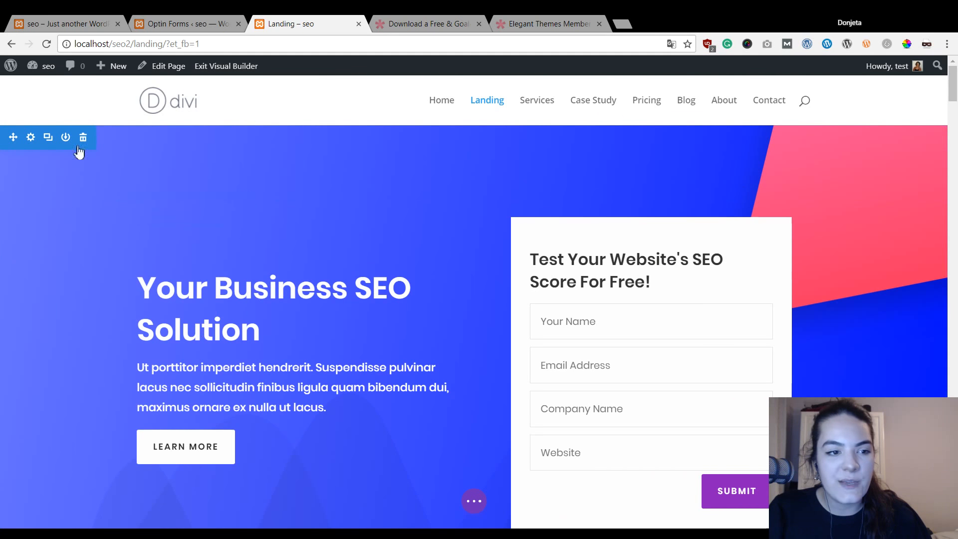
left_click(31, 138)
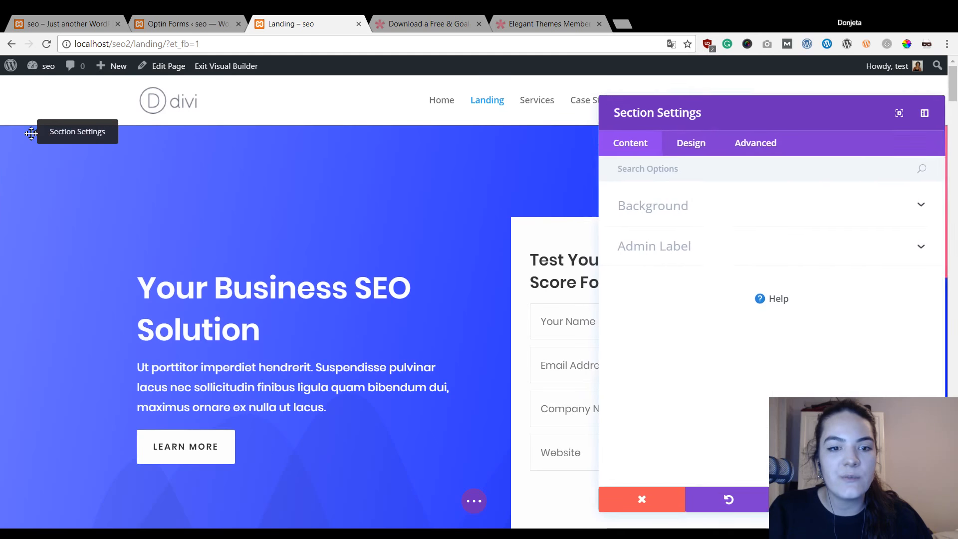
left_click_drag(706, 112, 641, 109)
left_click(643, 142)
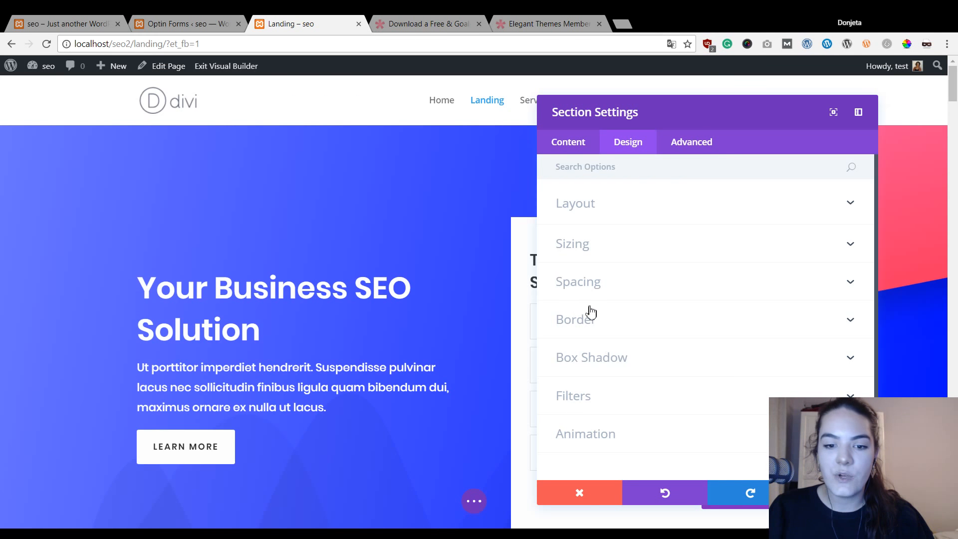
left_click(607, 282)
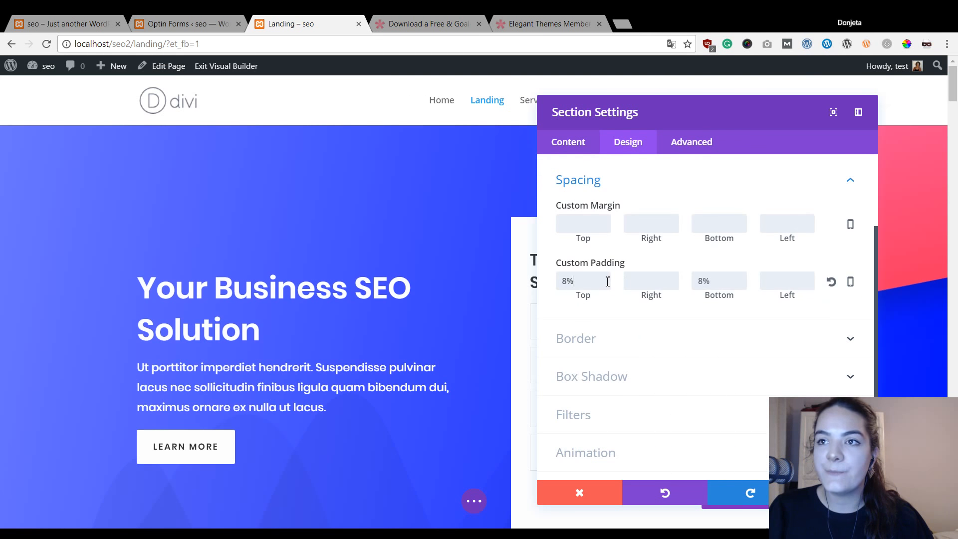
key("ctrl+a")
type("2")
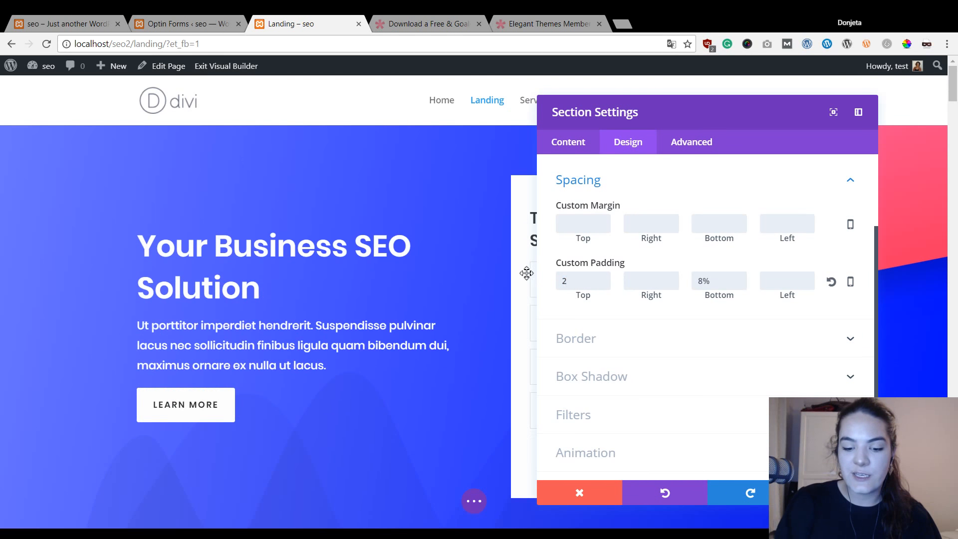
type("%")
left_click_drag(719, 280, 657, 274)
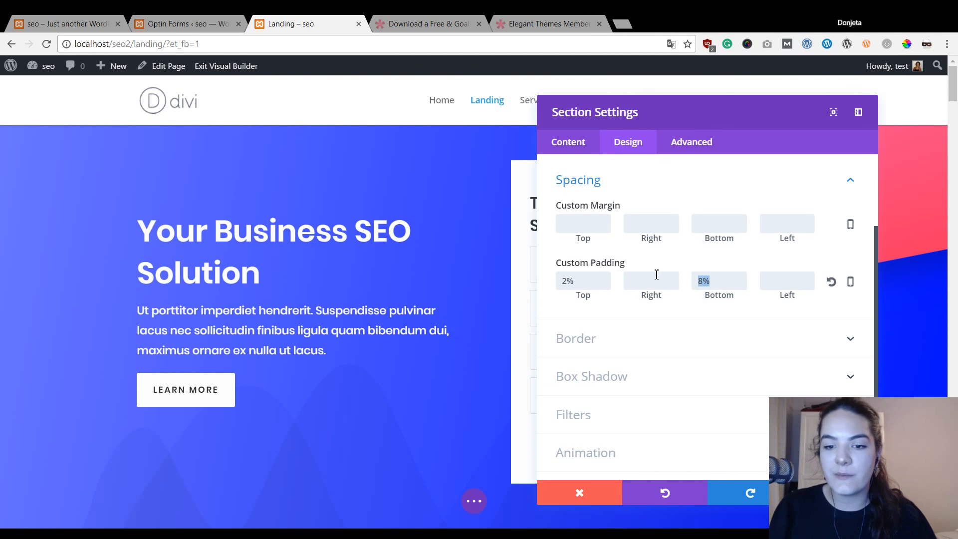
type("0")
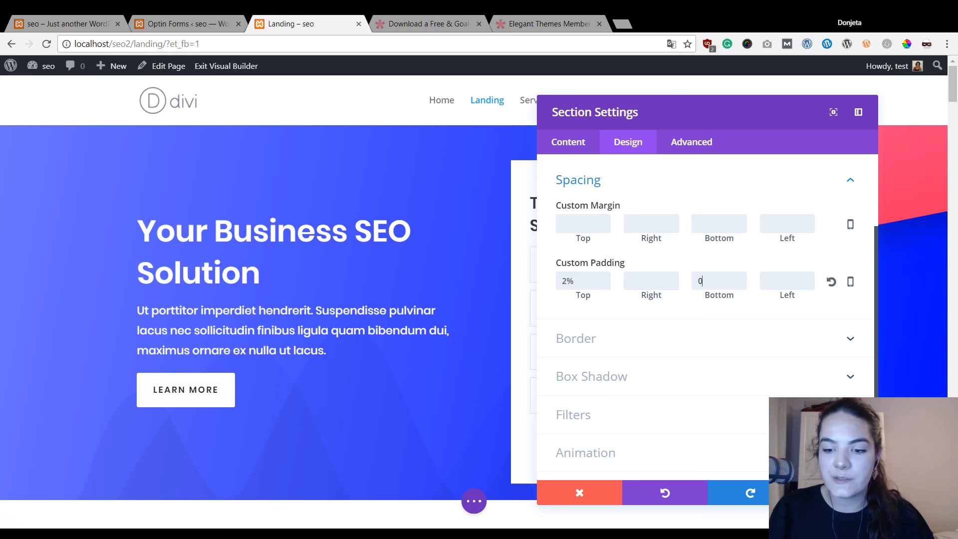
key("Return")
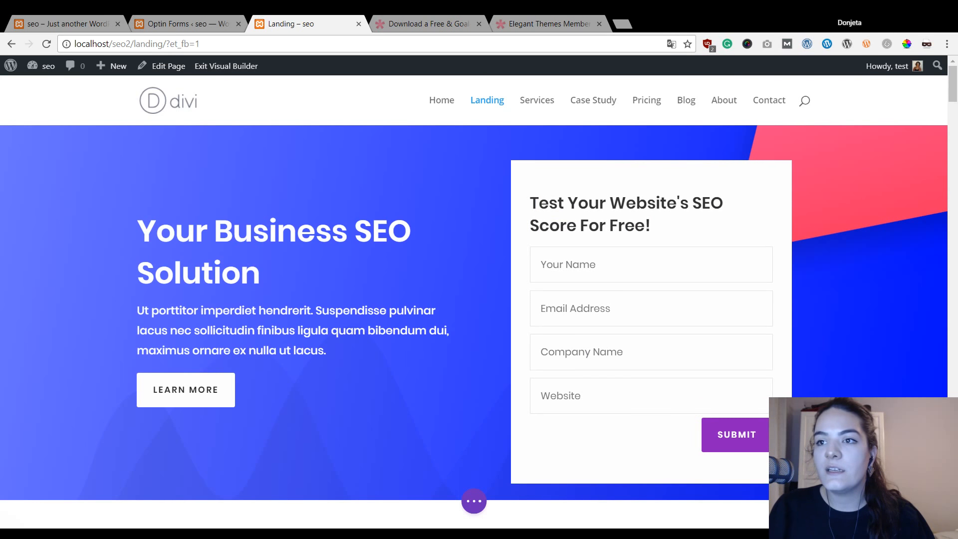
Delete the hero section's row with the SEO score form and insert a single-column row without a module in its place.
scroll(268, 293, "down", 1)
scroll(266, 290, "up", 1)
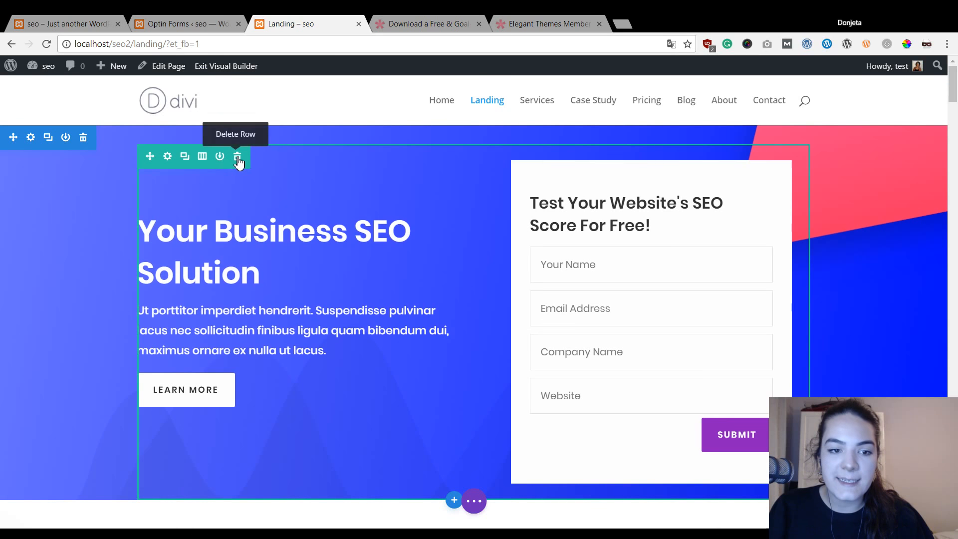
left_click(238, 157)
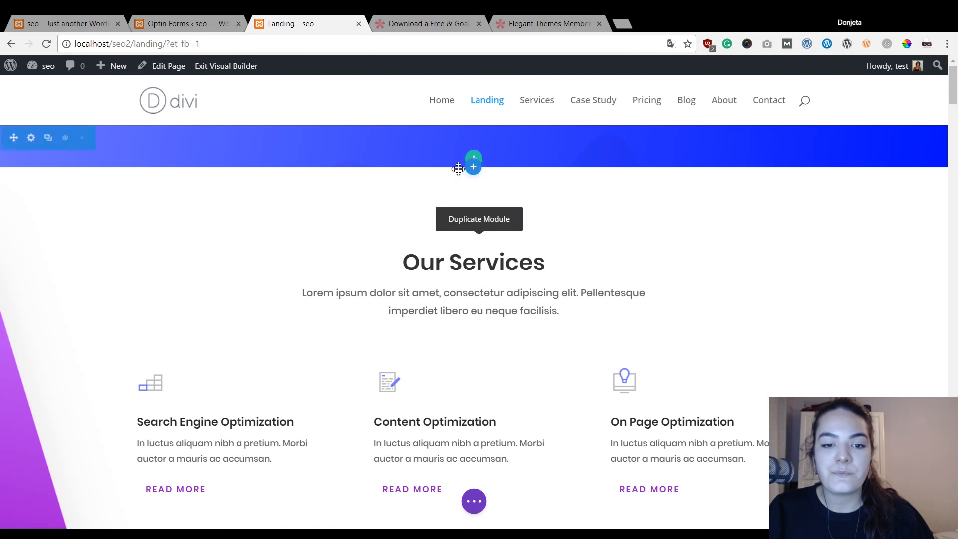
left_click(481, 158)
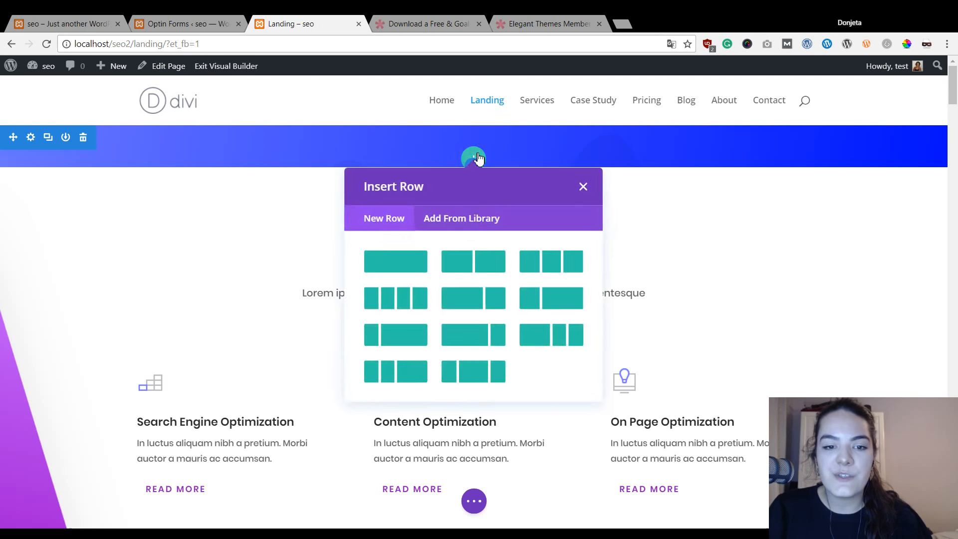
left_click(395, 266)
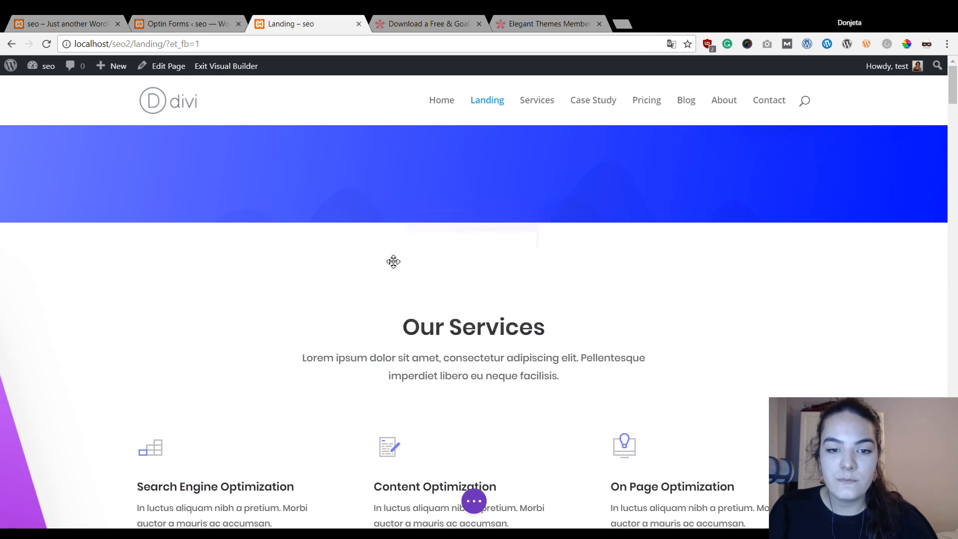
left_click(575, 213)
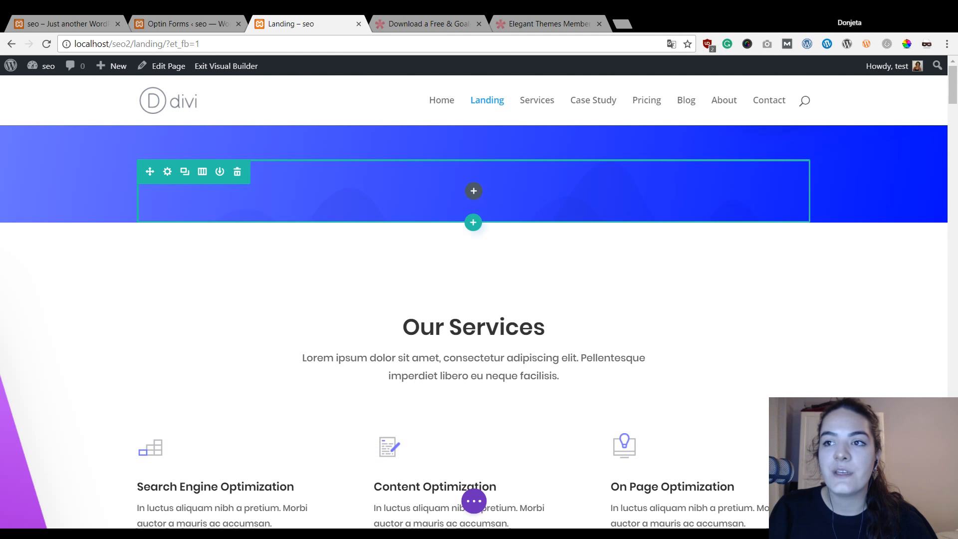
Duplicate the "Our Services" text module and move the copy into the empty row of the hero section.
scroll(524, 280, "down", 2)
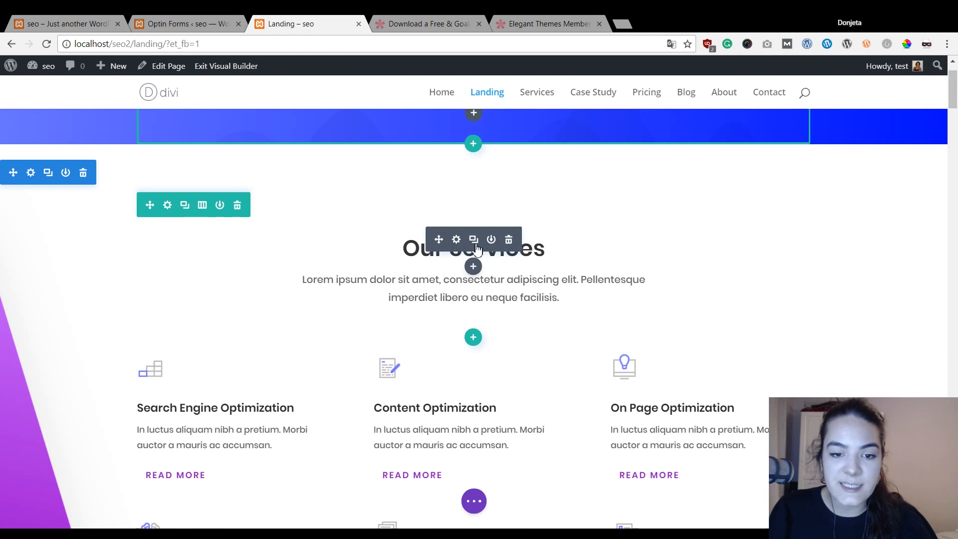
left_click(475, 241)
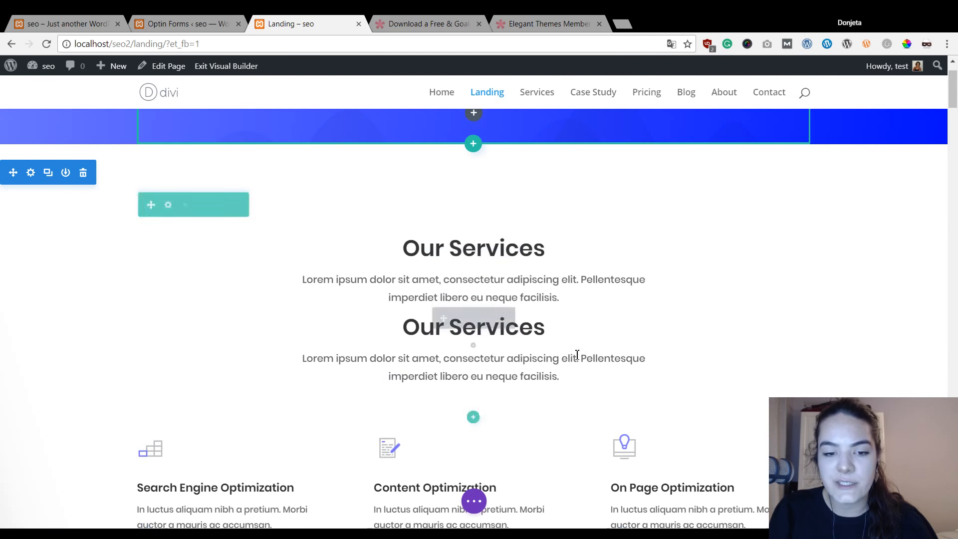
scroll(578, 351, "up", 1)
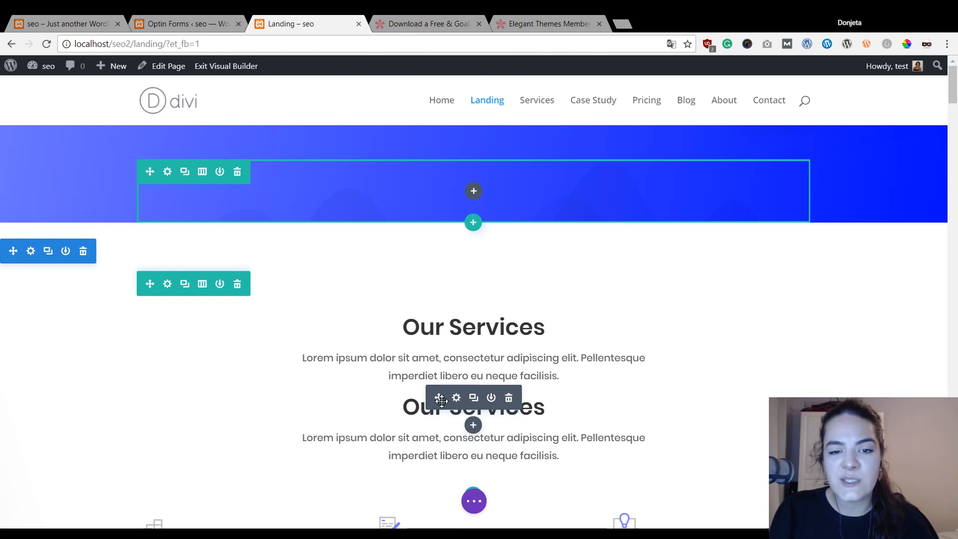
left_click_drag(440, 402, 581, 182)
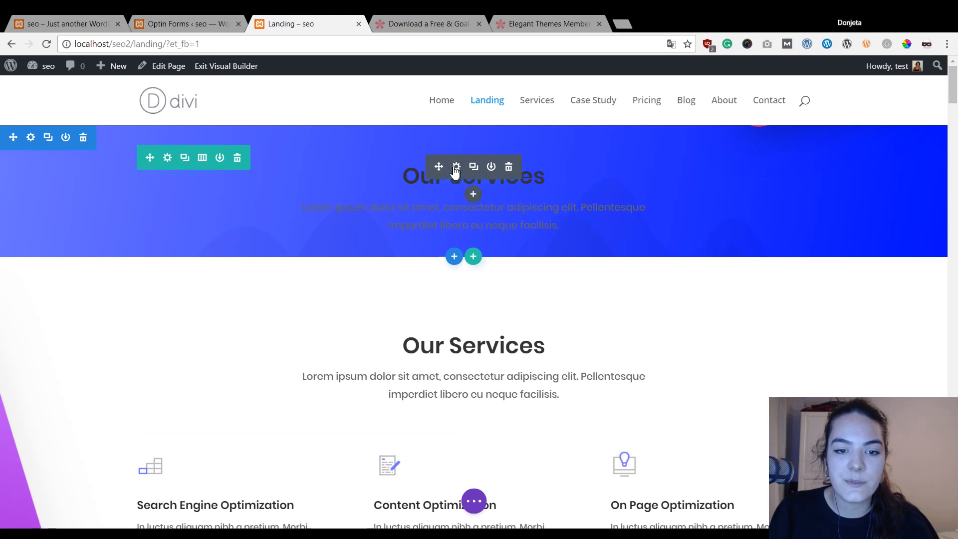
Replace the heading of the text module in the hero section with "Free E-book Alert!".
left_click(456, 167)
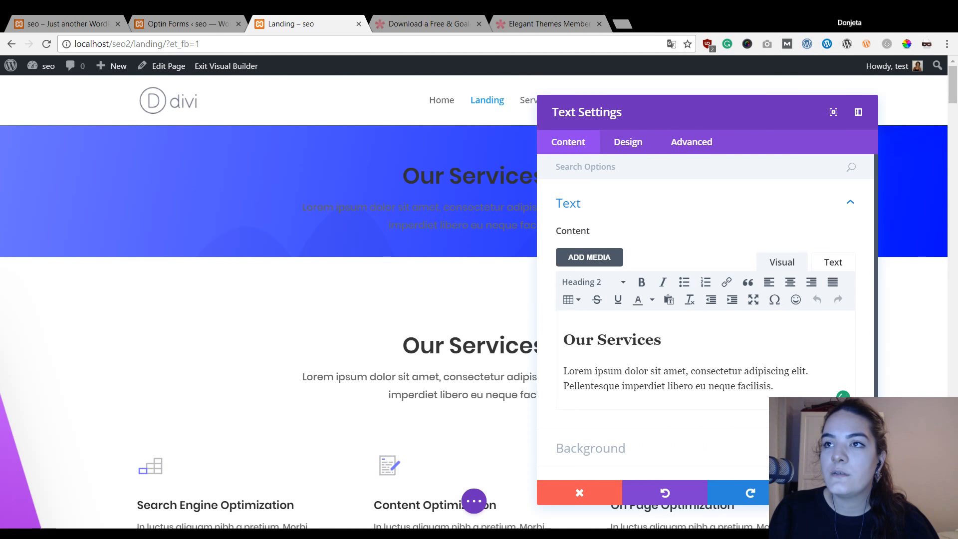
left_click(558, 358)
left_click_drag(564, 341, 786, 350)
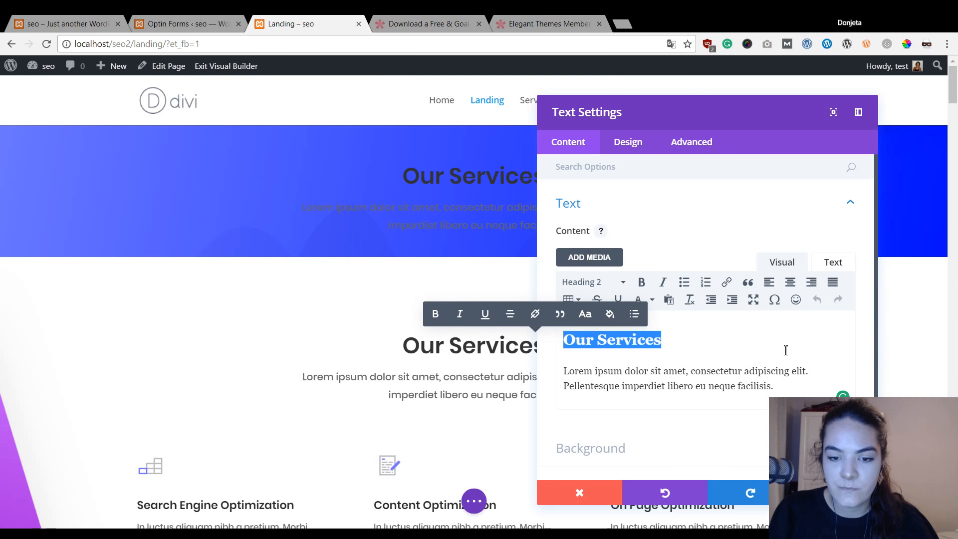
type("Free E-book Alert!")
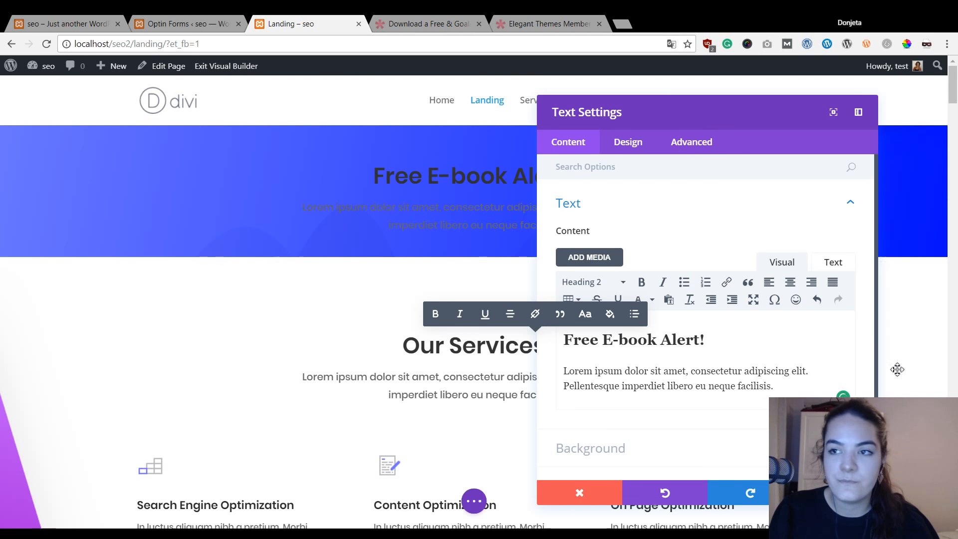
Replace its paragraph with "Download 7 Steps to Improve Your SEO in 7 Days Right Away!", with the e-book title in bold and underlined.
left_click_drag(798, 394, 554, 367)
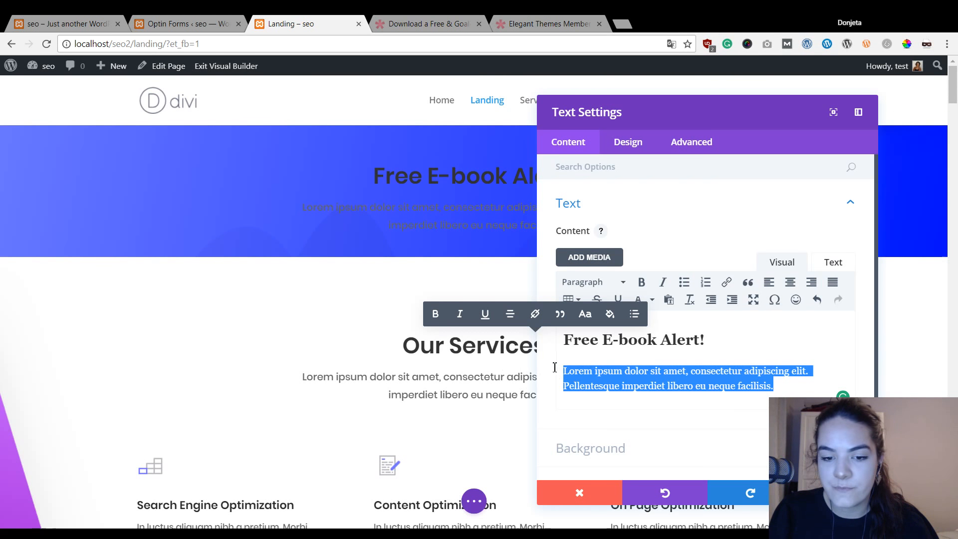
type("Download 7 Steps to Improve Your SEO in 7 Days Right Away!")
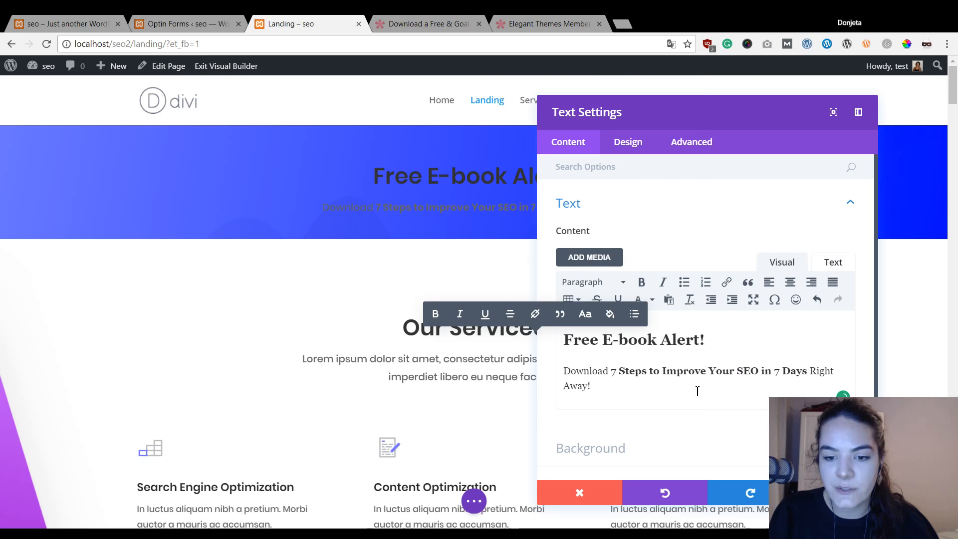
left_click_drag(809, 371, 611, 374)
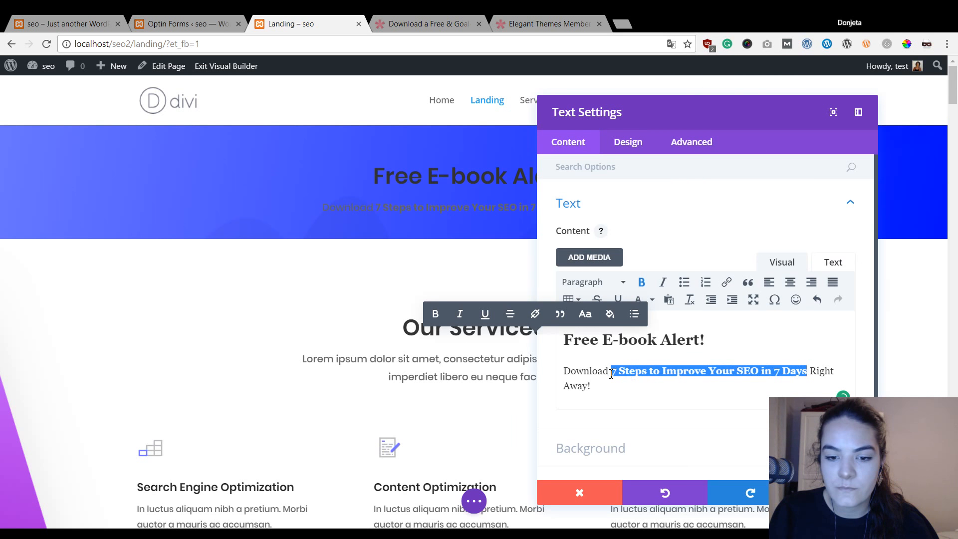
left_click(624, 301)
left_click(694, 339)
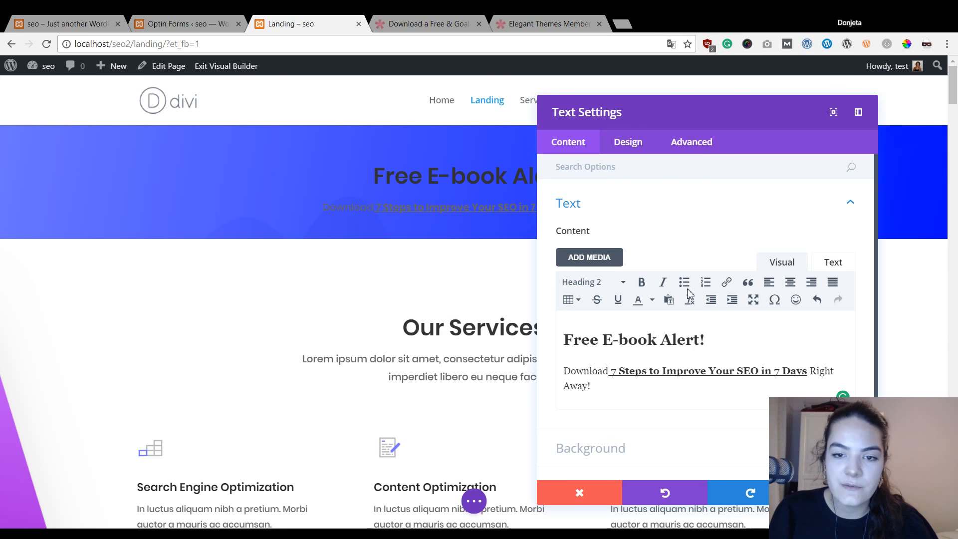
Switch the hero text module's text color option to Light in its design settings.
left_click(636, 150)
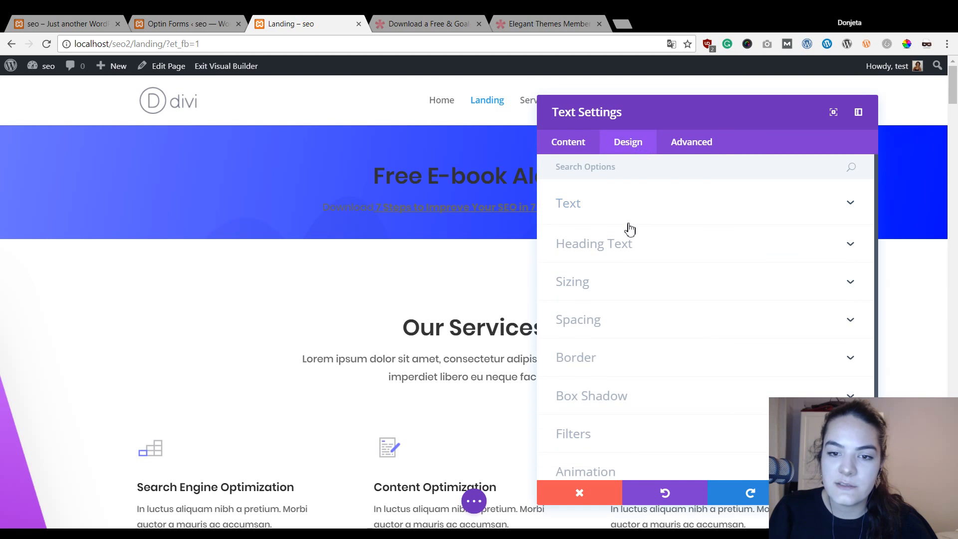
left_click(639, 206)
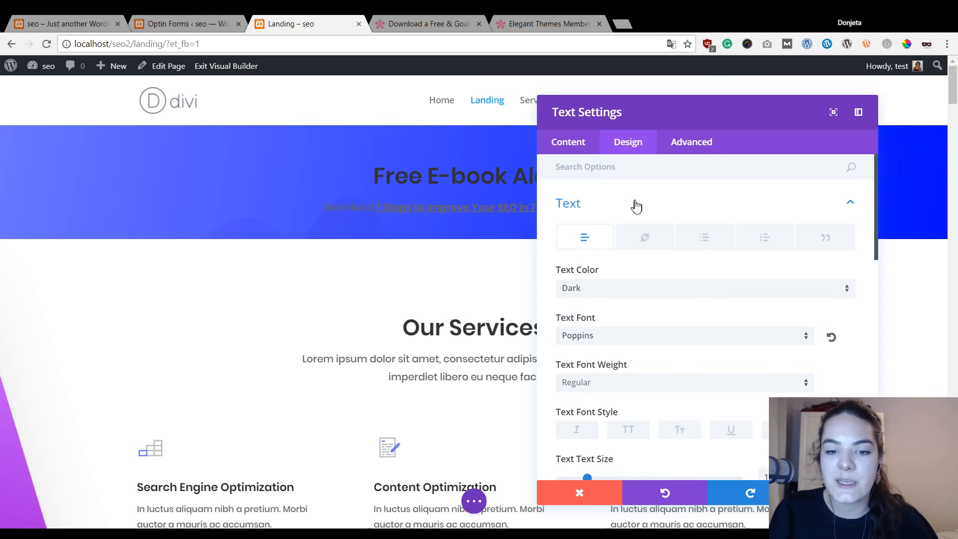
left_click(700, 298)
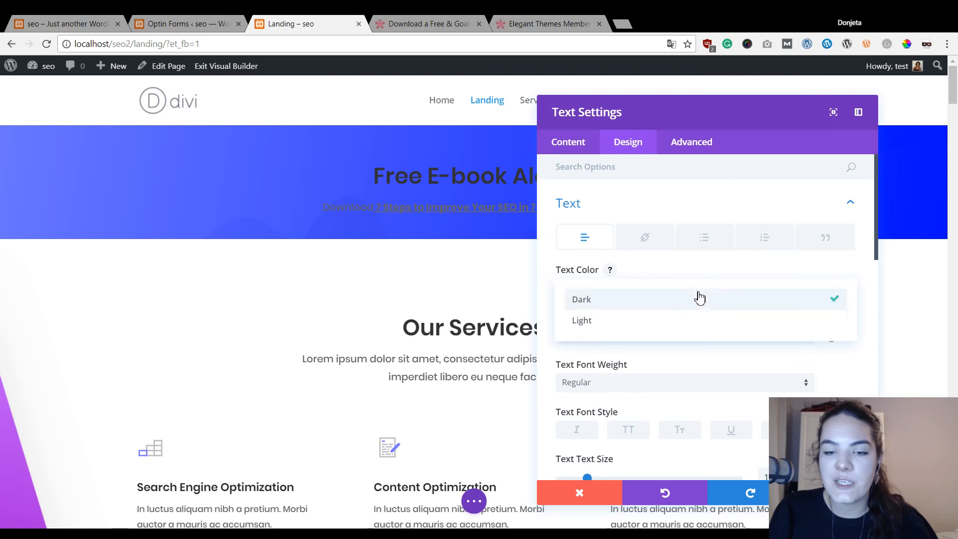
left_click(694, 324)
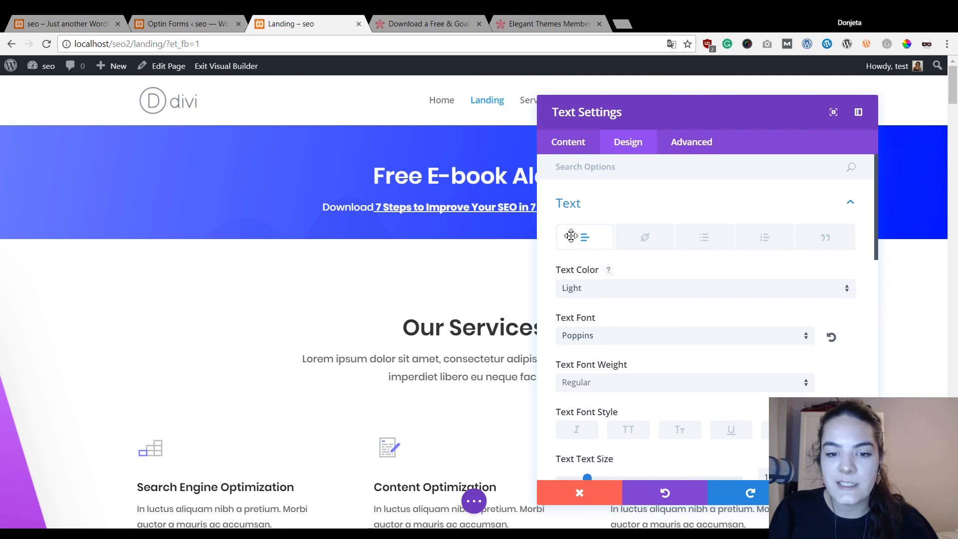
Set the body text size of the hero text module to 22px.
scroll(662, 279, "down", 3)
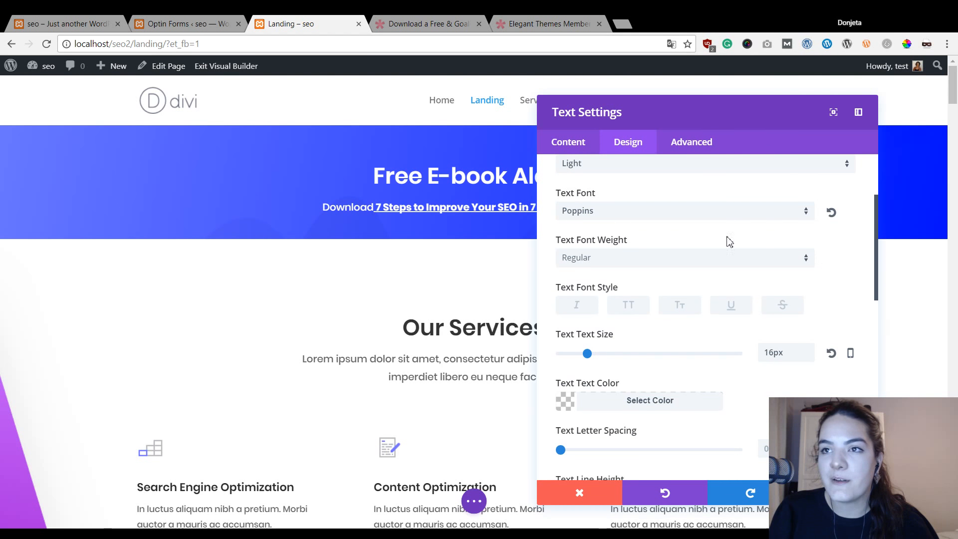
scroll(647, 299, "down", 1)
scroll(648, 298, "down", 2)
left_click(718, 287)
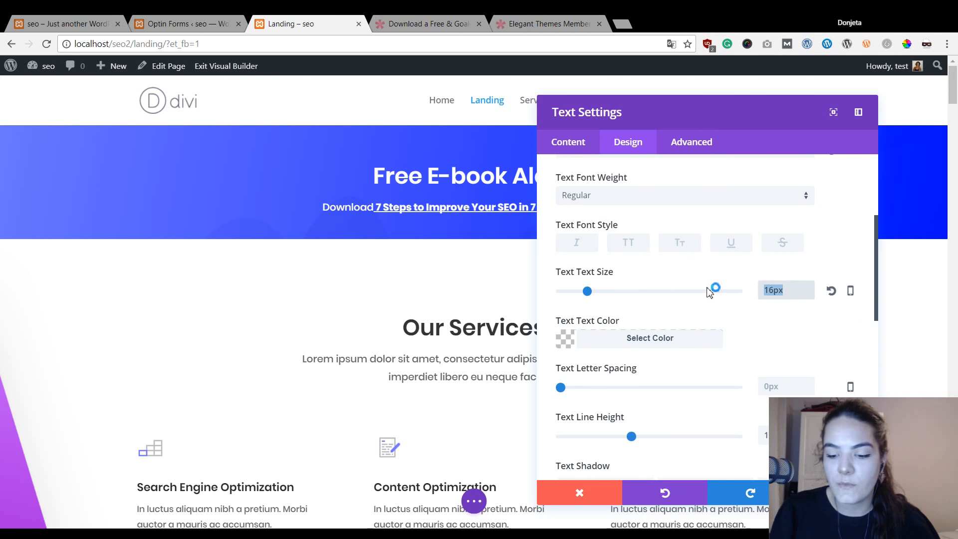
type("22px")
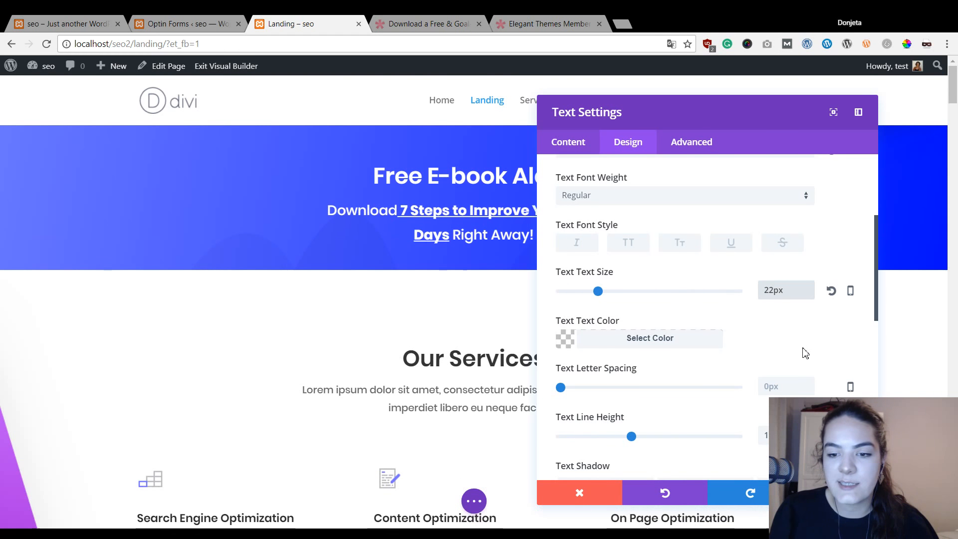
left_click(810, 333)
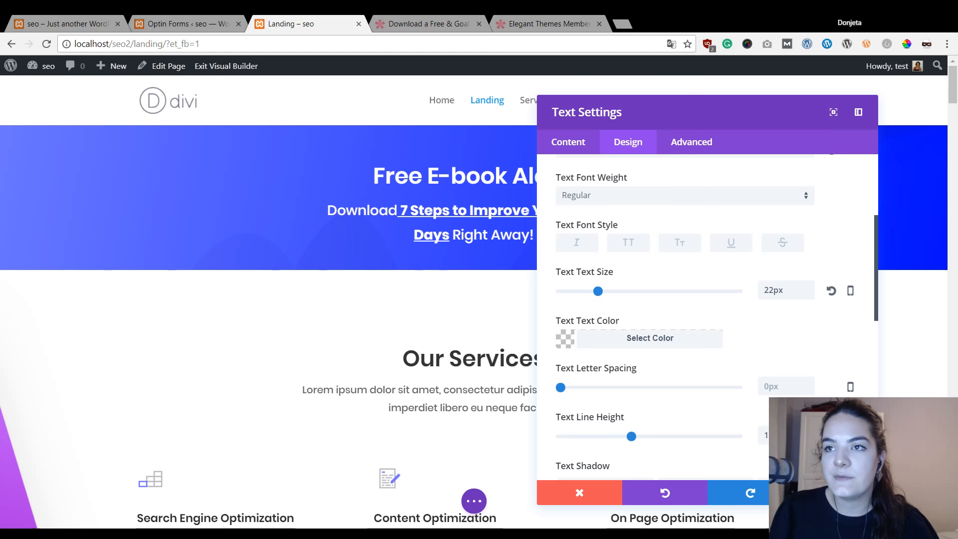
Apply the custom color #f2f2f2 to the hero text module's body text.
left_click(668, 347)
type("#f2f2f2")
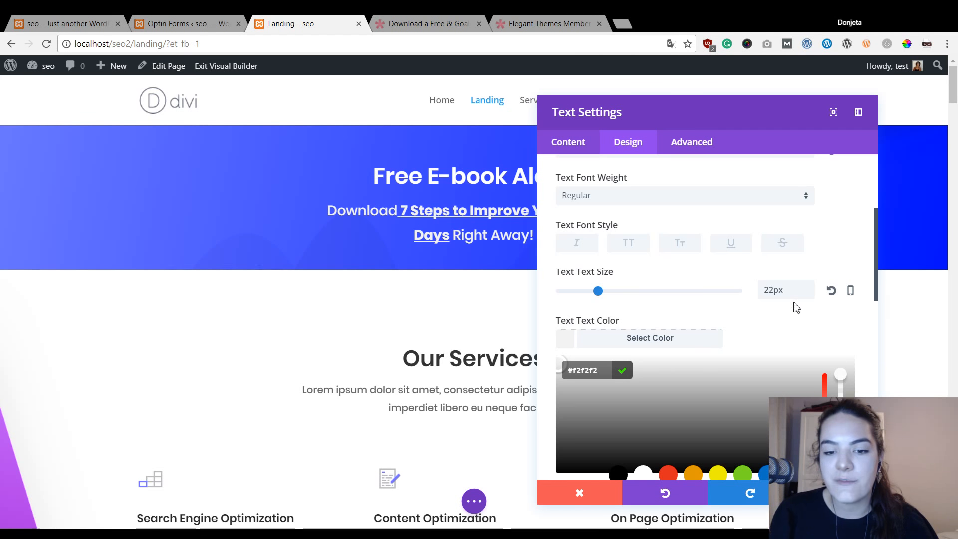
scroll(773, 325, "down", 4)
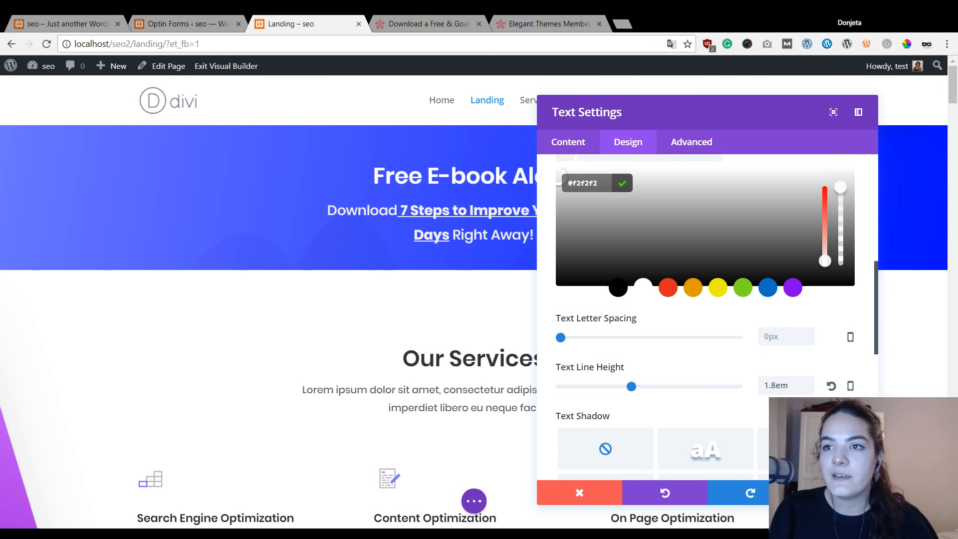
Set the Heading 2 text size of the hero text module to 40px.
scroll(676, 321, "down", 5)
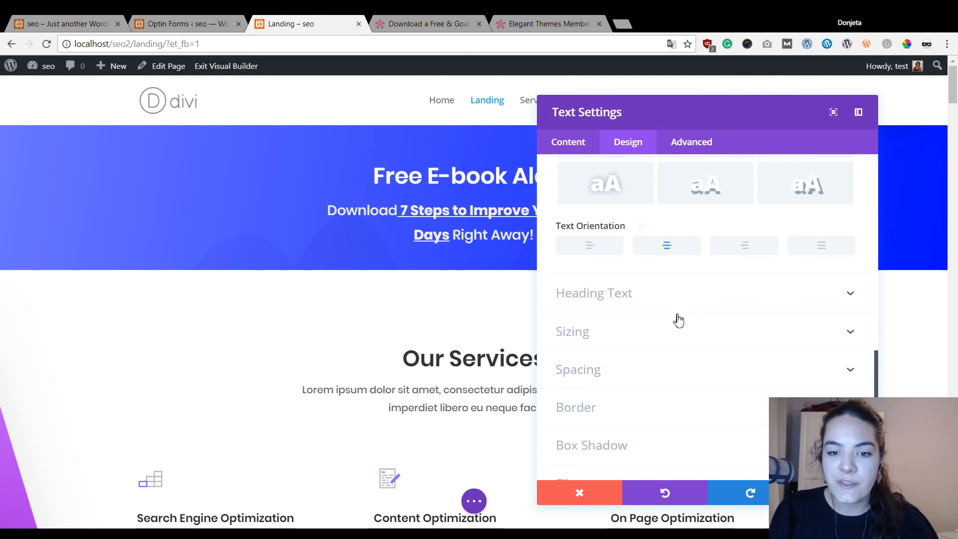
left_click(679, 302)
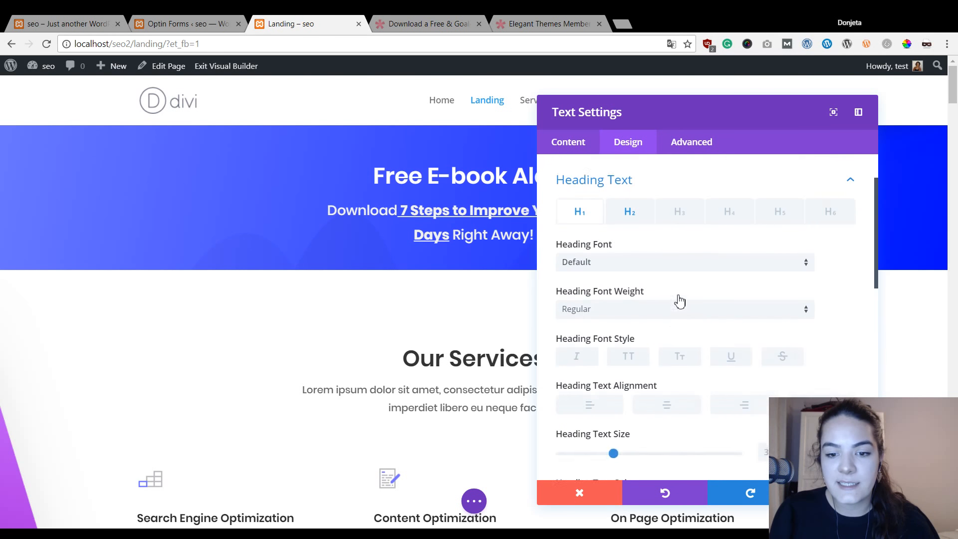
left_click(632, 215)
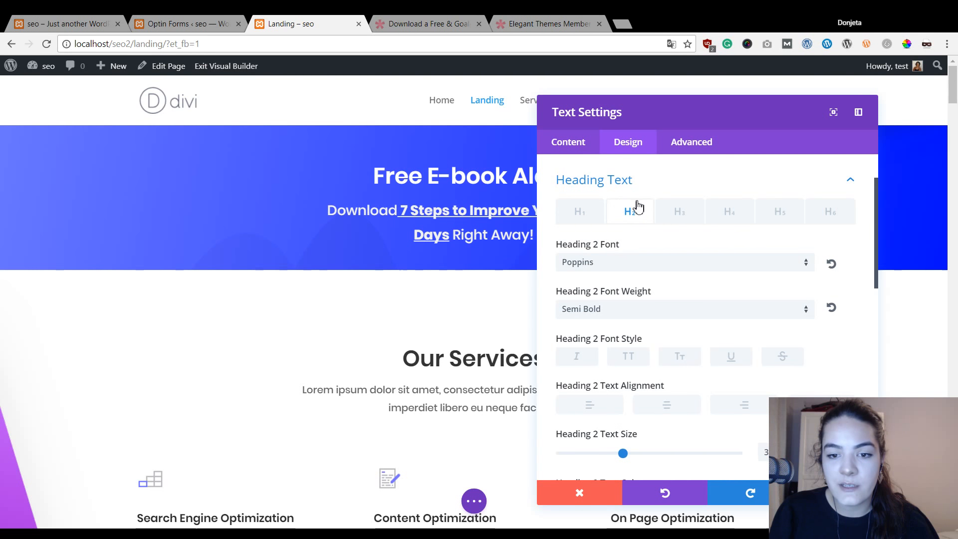
scroll(741, 316, "down", 3)
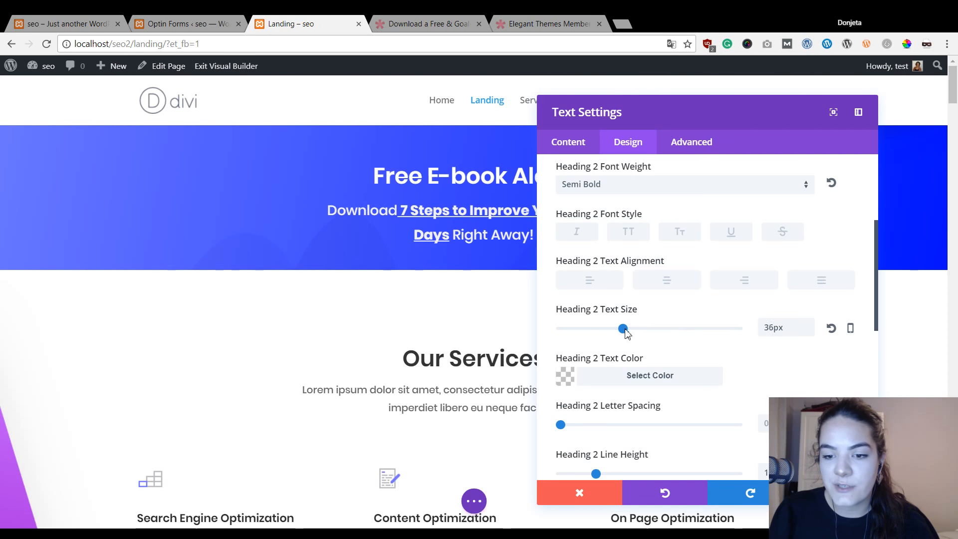
left_click_drag(623, 331, 633, 329)
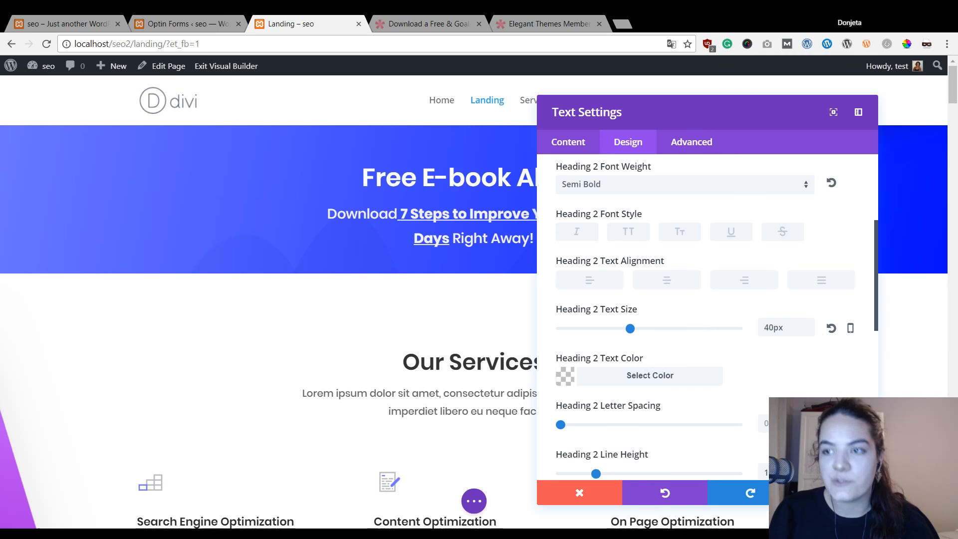
Set the hero text module's width to 388px in its sizing settings and save the module.
scroll(696, 374, "down", 10)
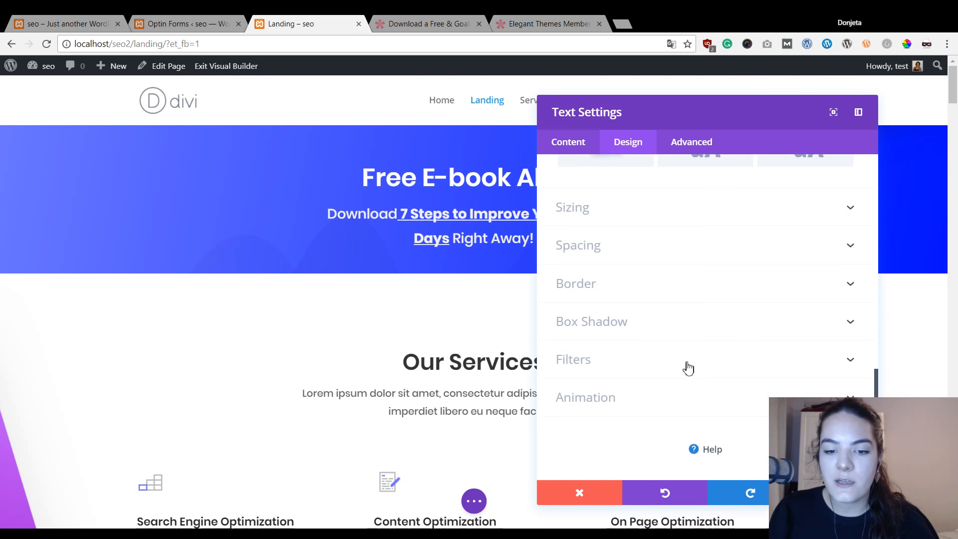
left_click(624, 212)
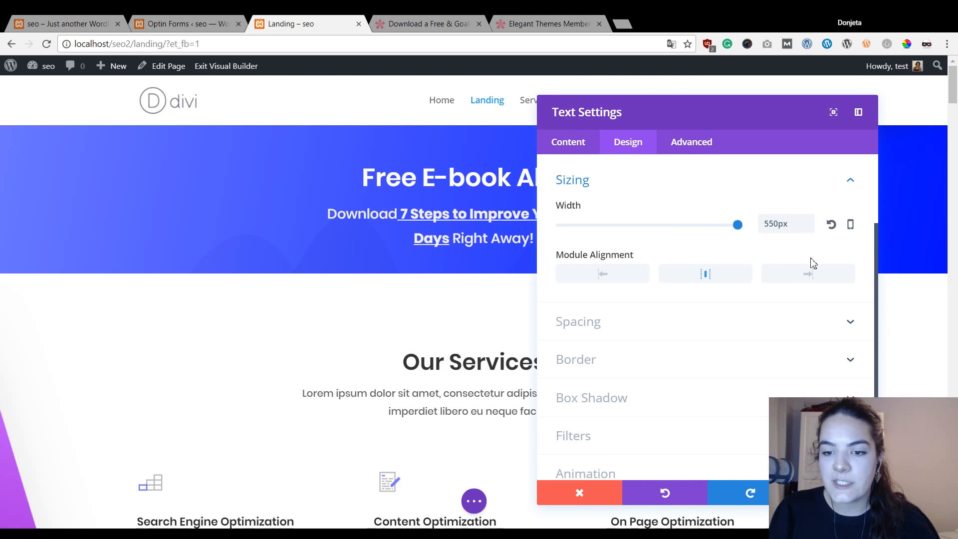
double_click(798, 223)
type("338")
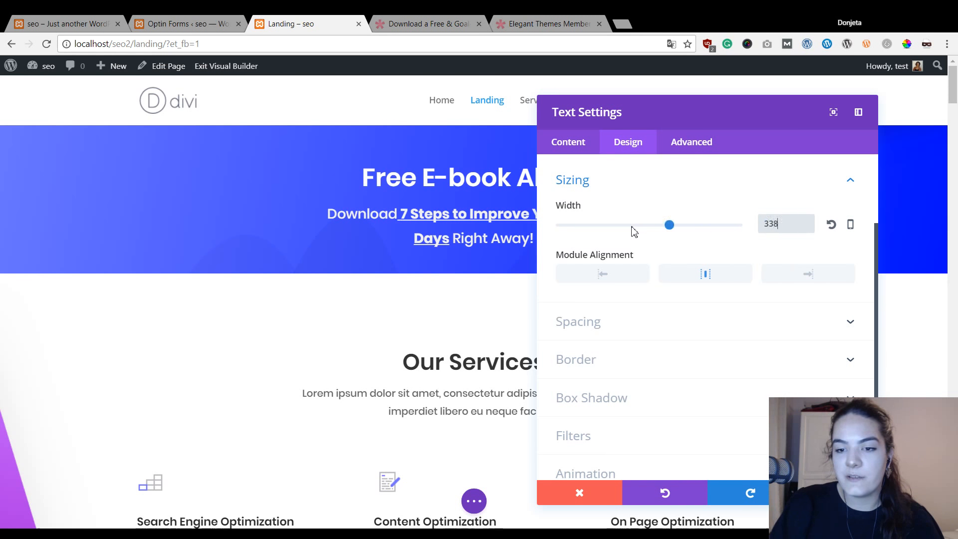
type("px")
key("ctrl+a")
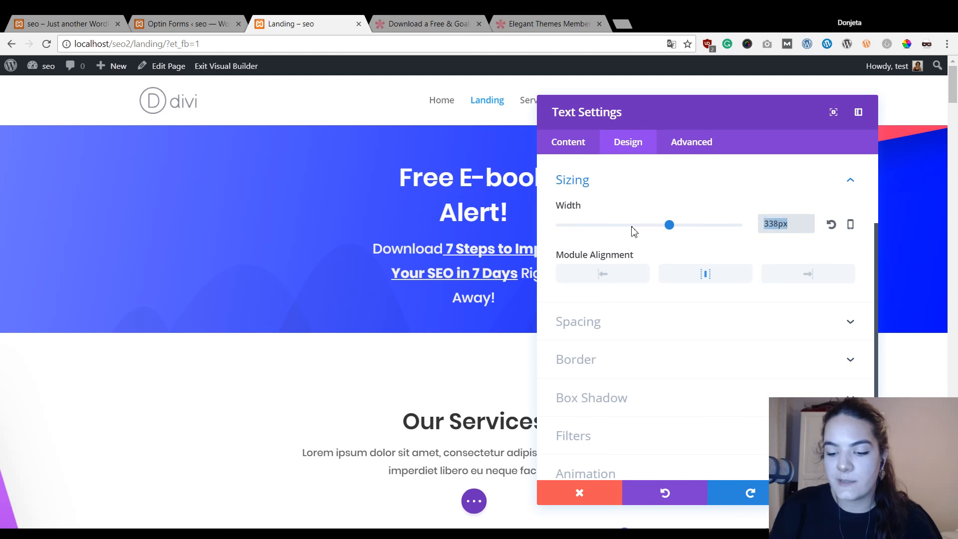
type("388px")
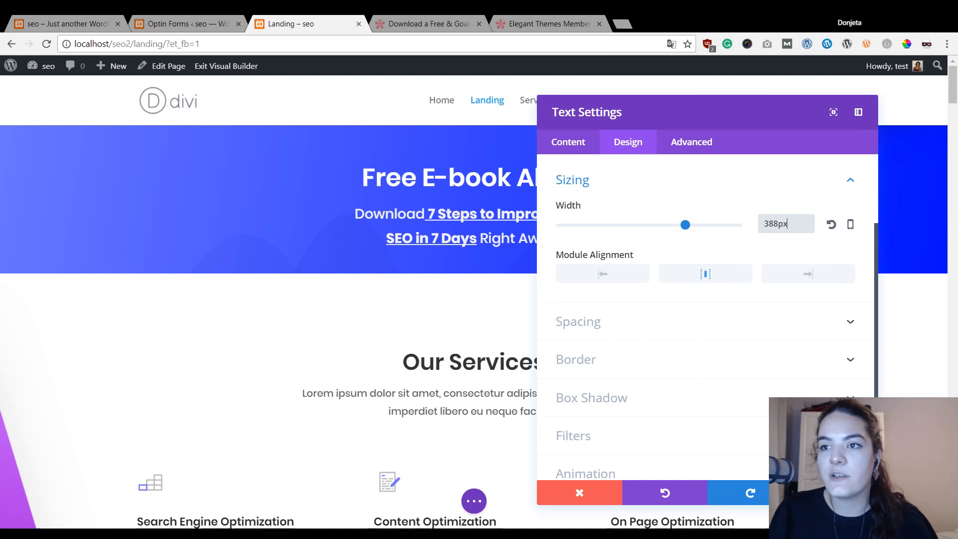
left_click(788, 224)
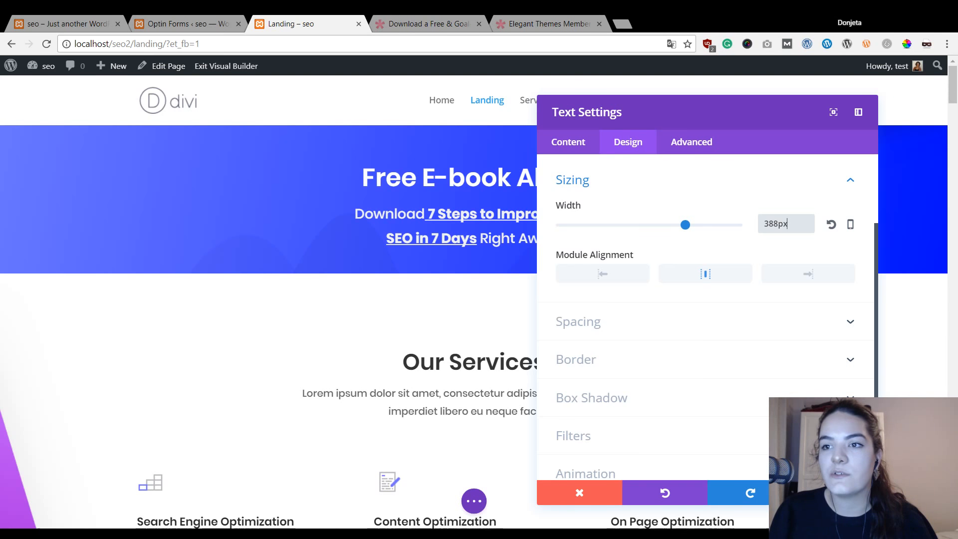
scroll(644, 255, "down", 2)
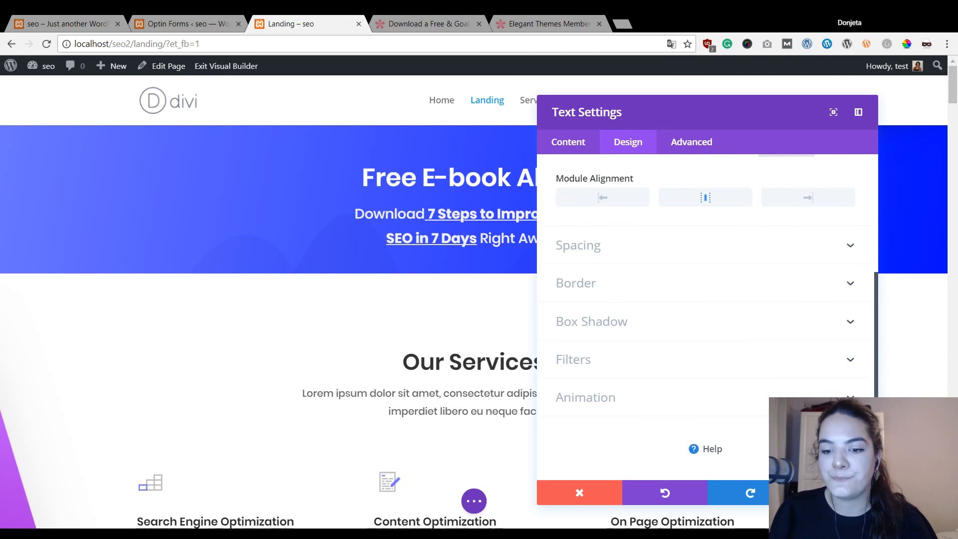
left_click(836, 493)
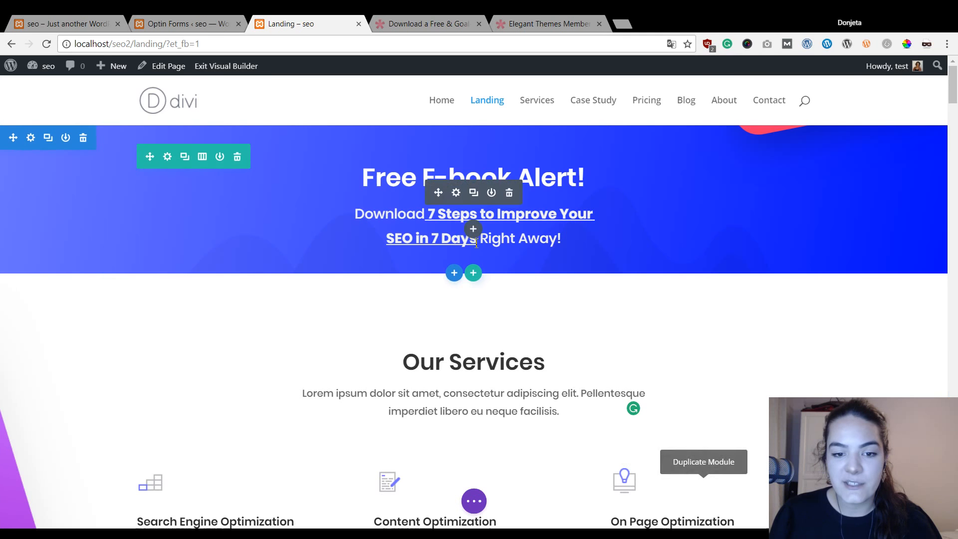
Insert a new Text module directly below the hero text module.
left_click(473, 229)
type("text")
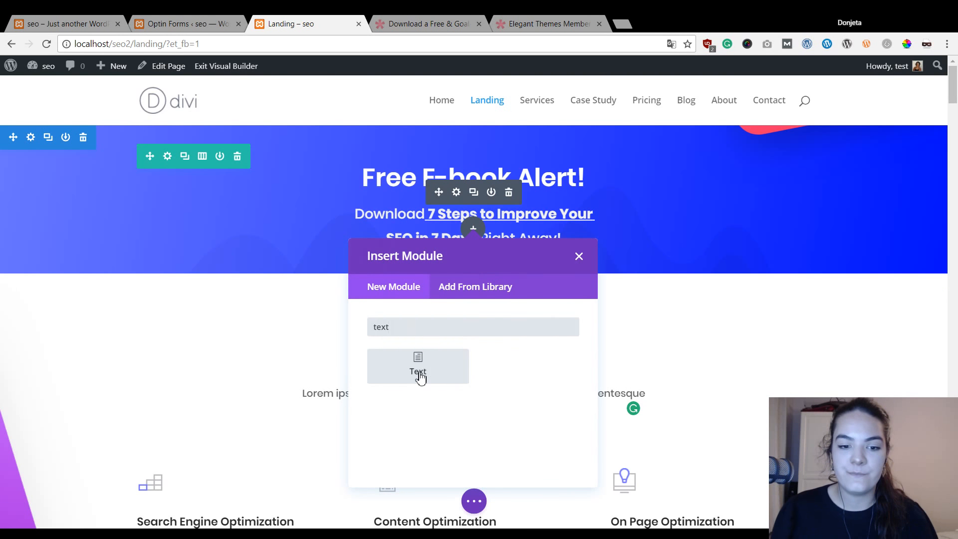
left_click(419, 376)
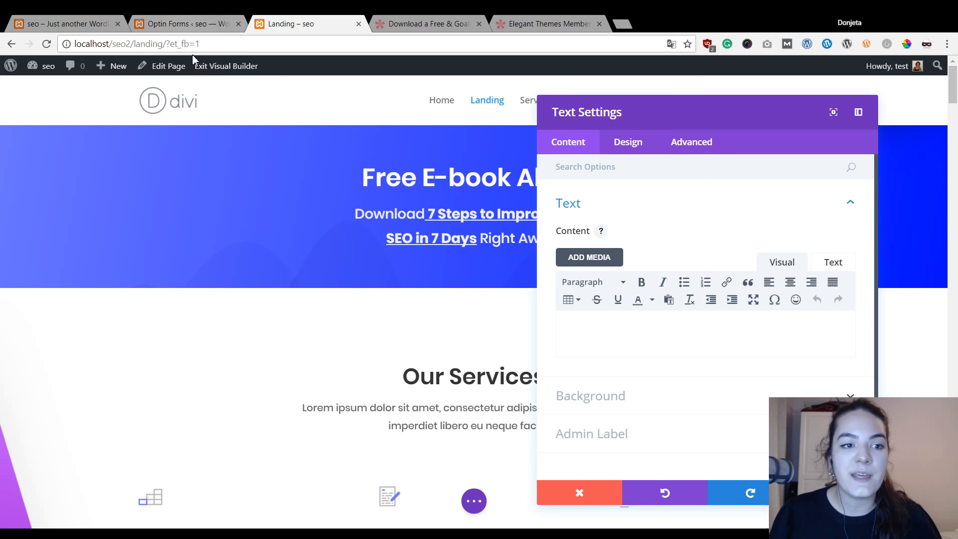
Copy the shortcode of the E-book Optin Form from Bloom's list of active optins.
left_click(183, 24)
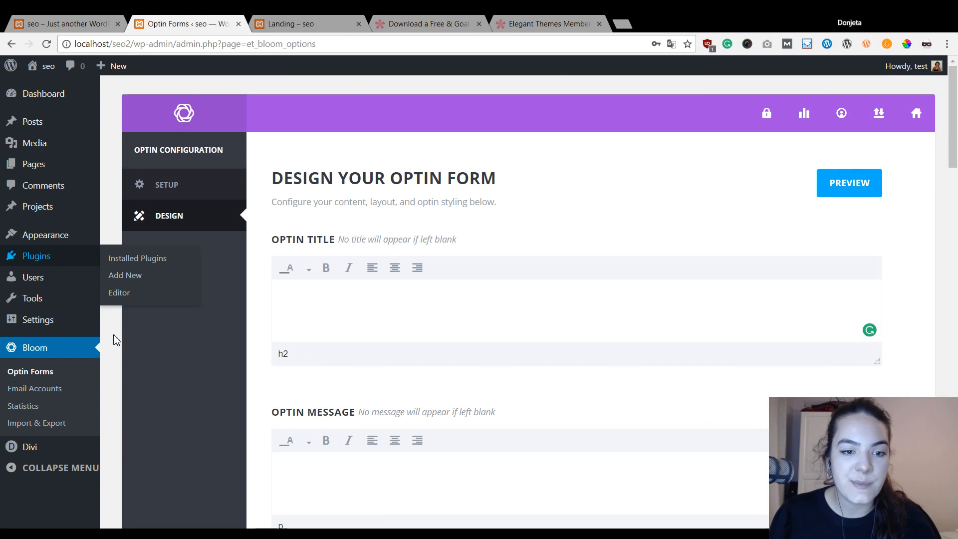
left_click(27, 376)
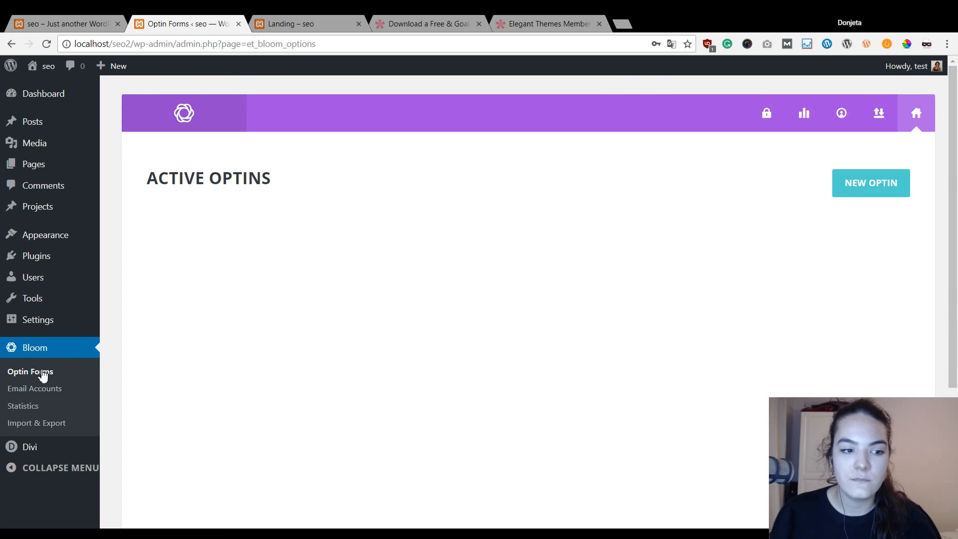
left_click(20, 71)
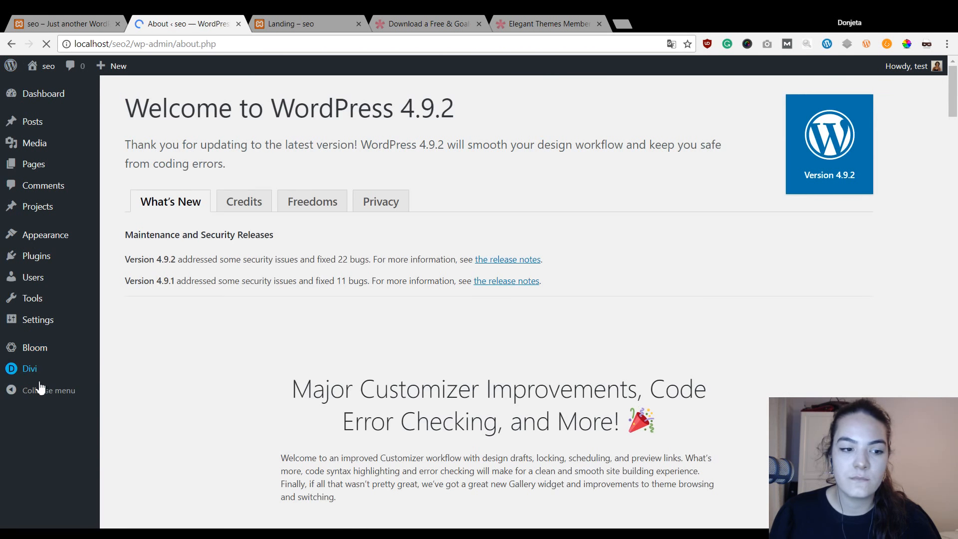
left_click(55, 355)
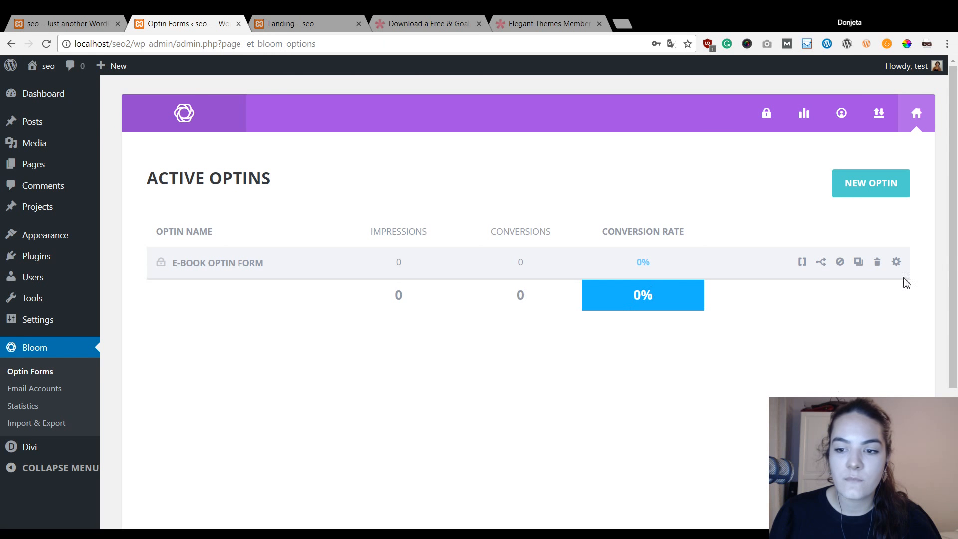
left_click(803, 263)
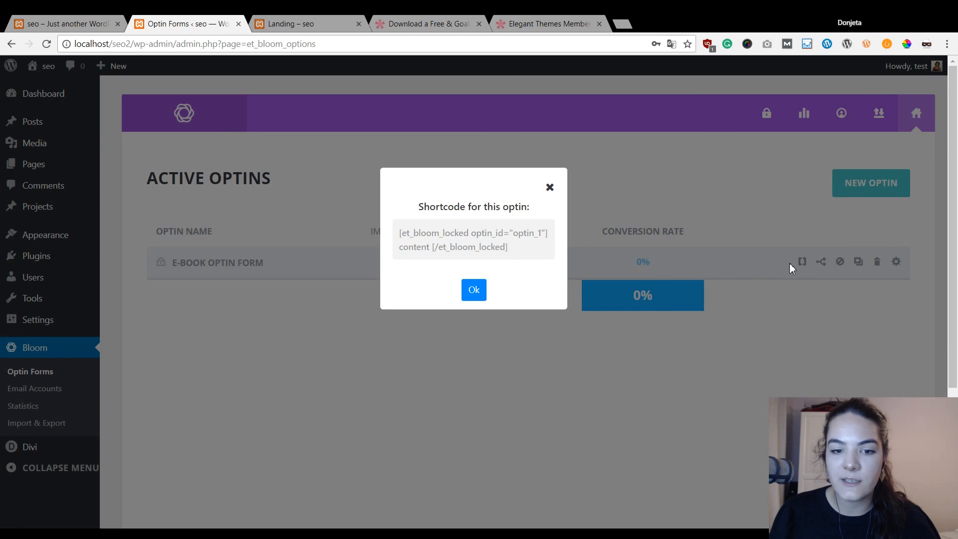
left_click_drag(525, 255, 389, 240)
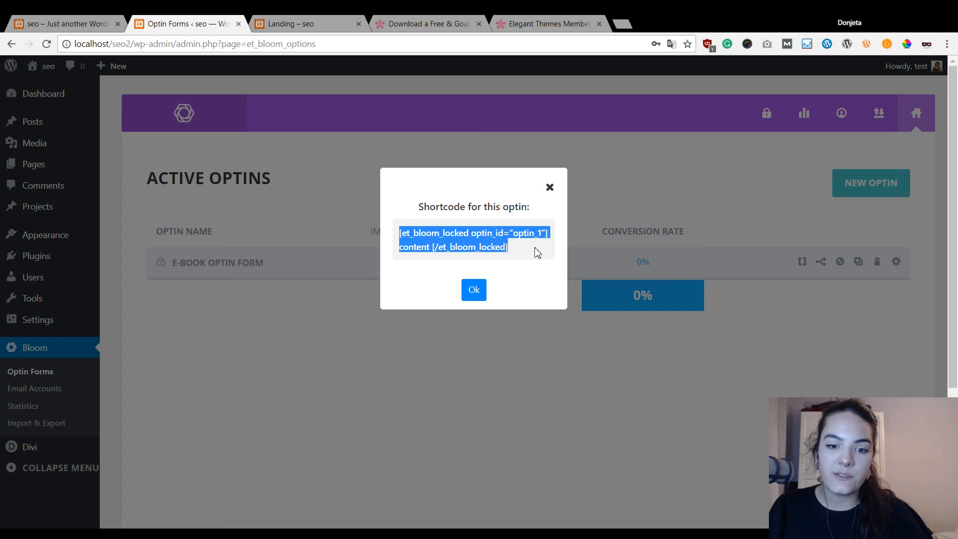
left_click_drag(535, 250, 397, 237)
key("ctrl+c")
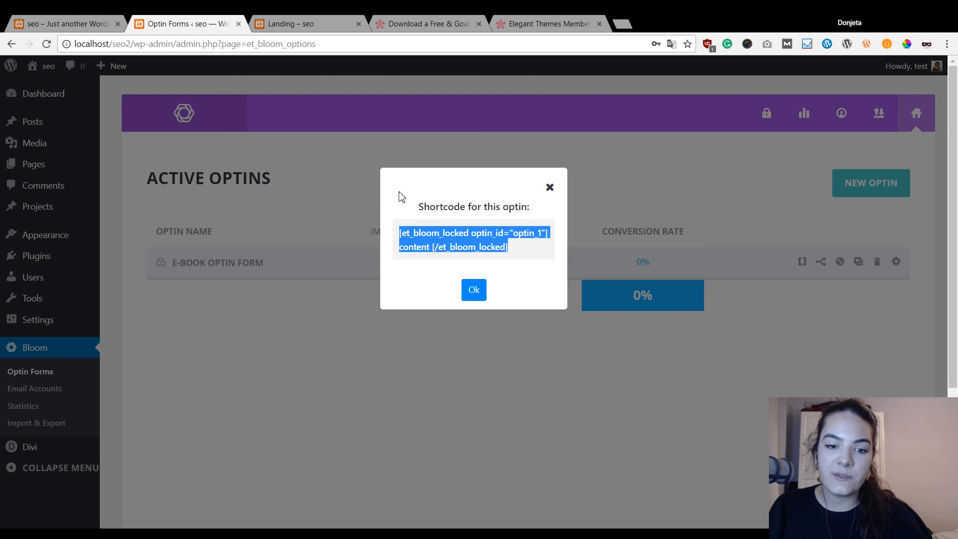
Paste the optin shortcode into the new text module on the landing page and remove its placeholder word "content".
left_click(307, 20)
left_click(626, 329)
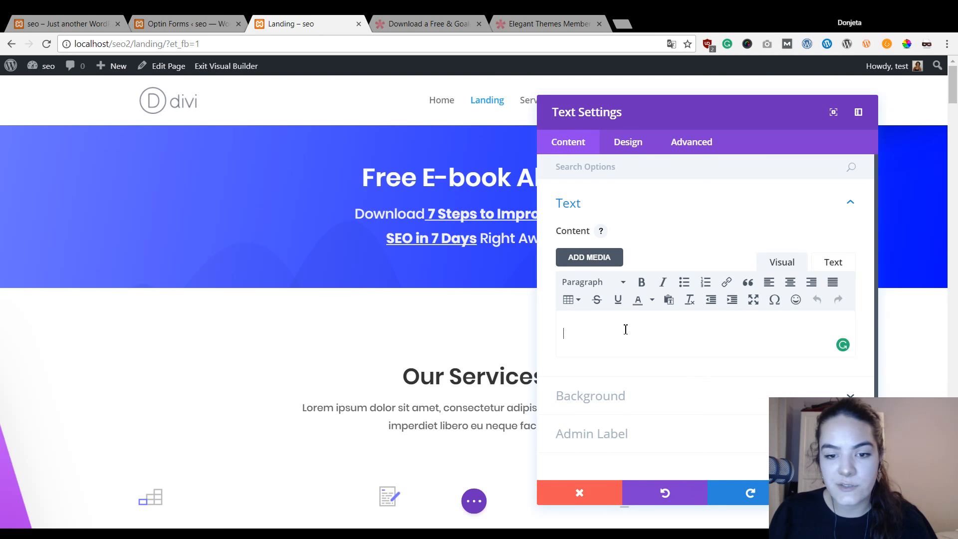
key("ctrl+v")
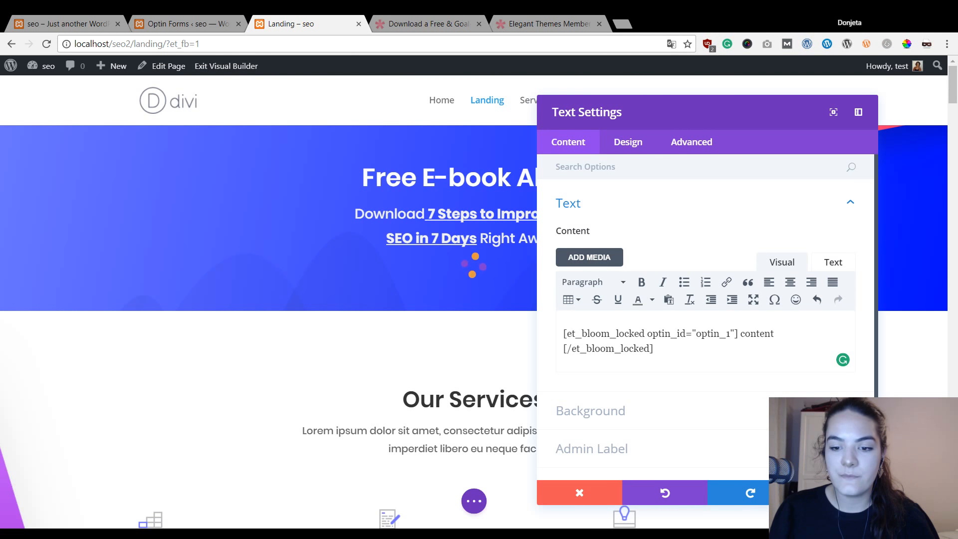
left_click_drag(776, 333, 741, 337)
key("BackSpace")
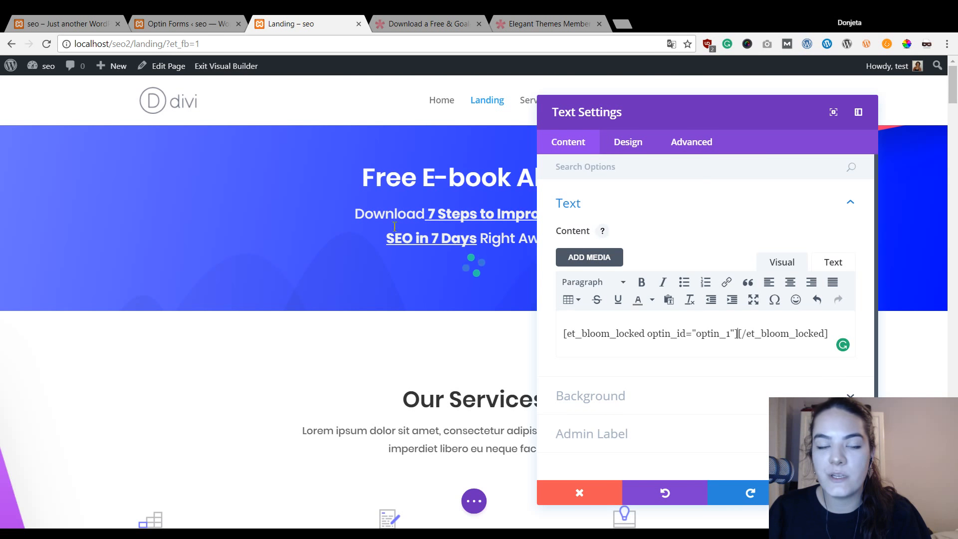
Close the Bloom shortcode popup and open the attachment details of e-book.zip in the WordPress media library.
left_click(185, 20)
left_click(553, 188)
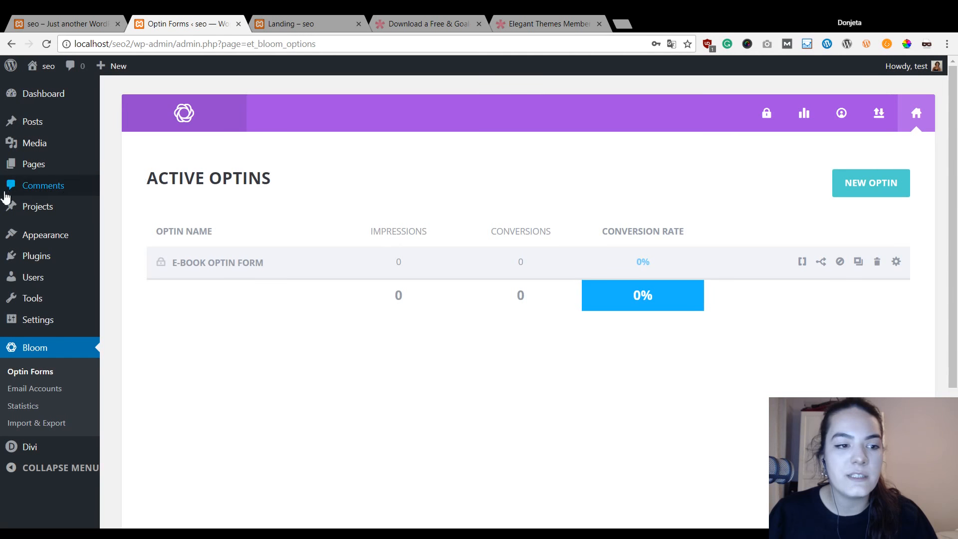
mouse_move(38, 247)
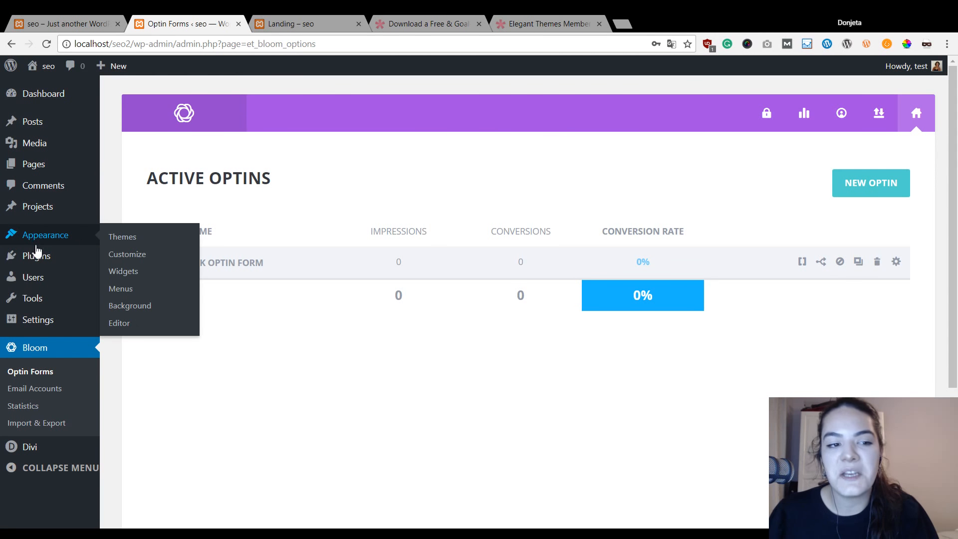
left_click(52, 148)
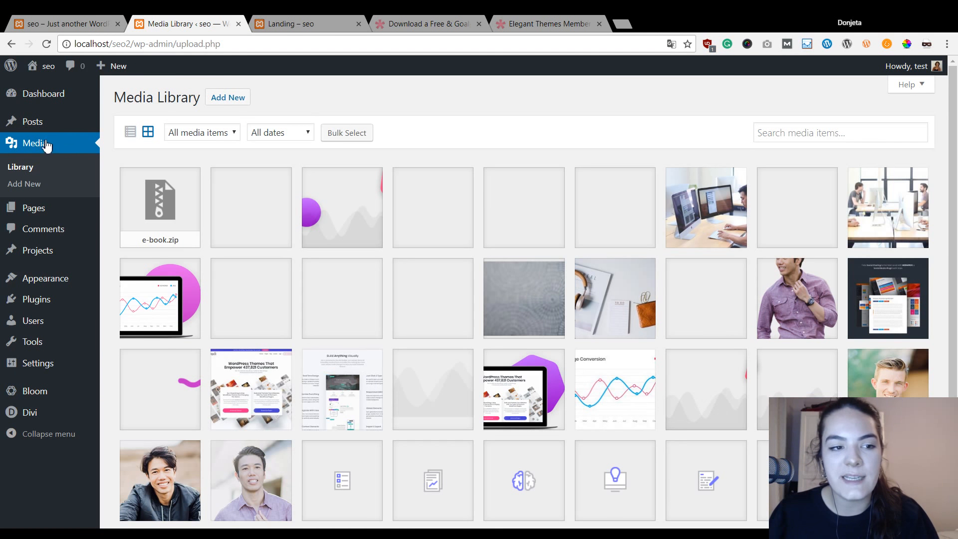
left_click(228, 98)
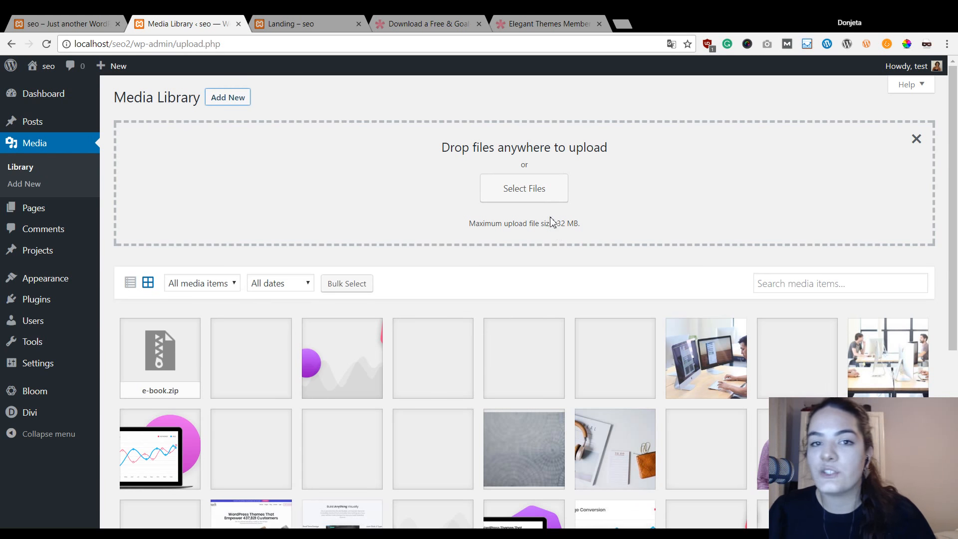
scroll(245, 314, "down", 1)
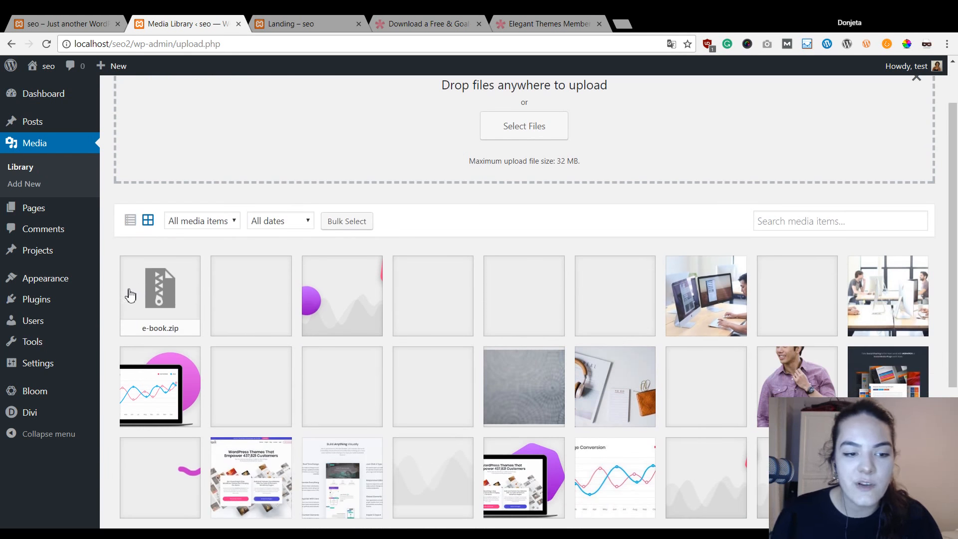
left_click(169, 298)
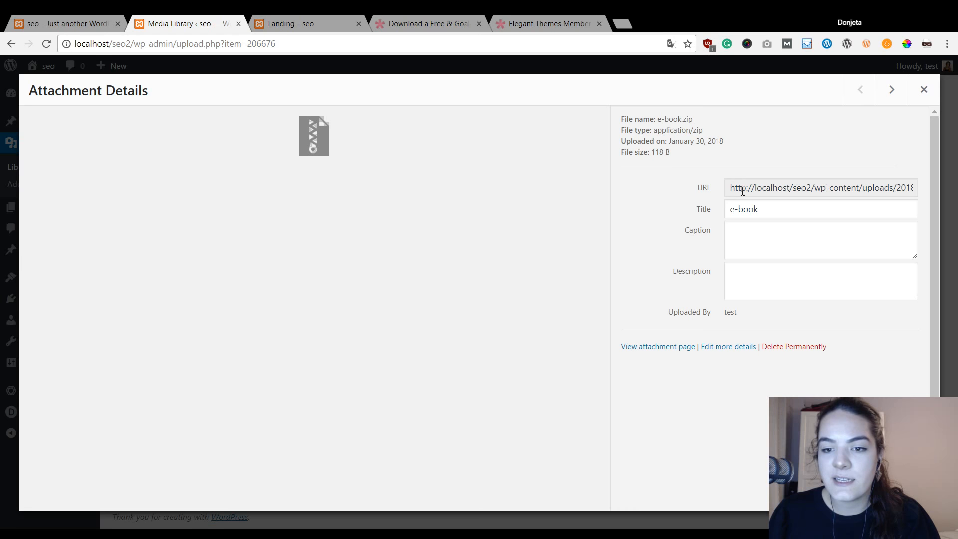
Copy the file URL of e-book.zip from its attachment details.
left_click(730, 192)
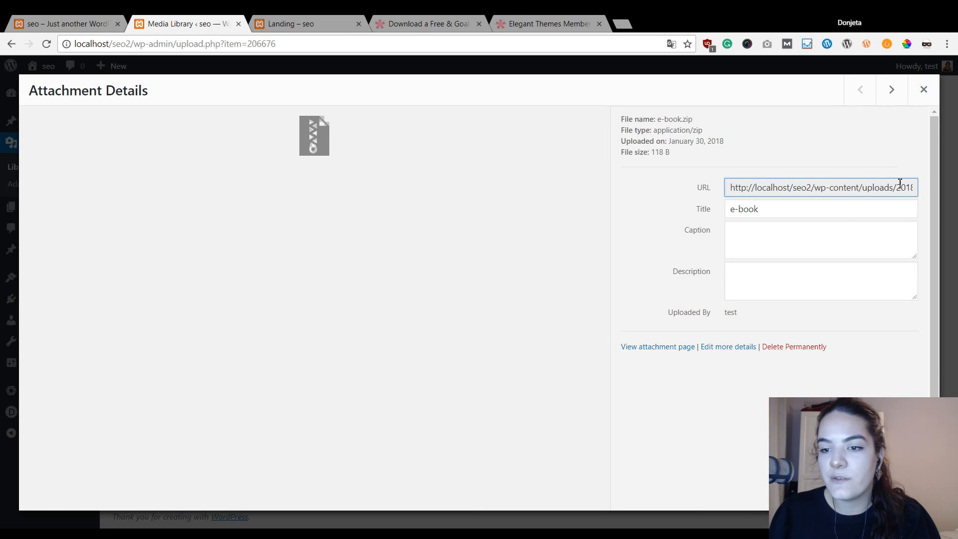
left_click(918, 191)
left_click_drag(914, 189, 732, 183)
key("ctrl+c")
left_click(738, 190)
left_click(916, 190)
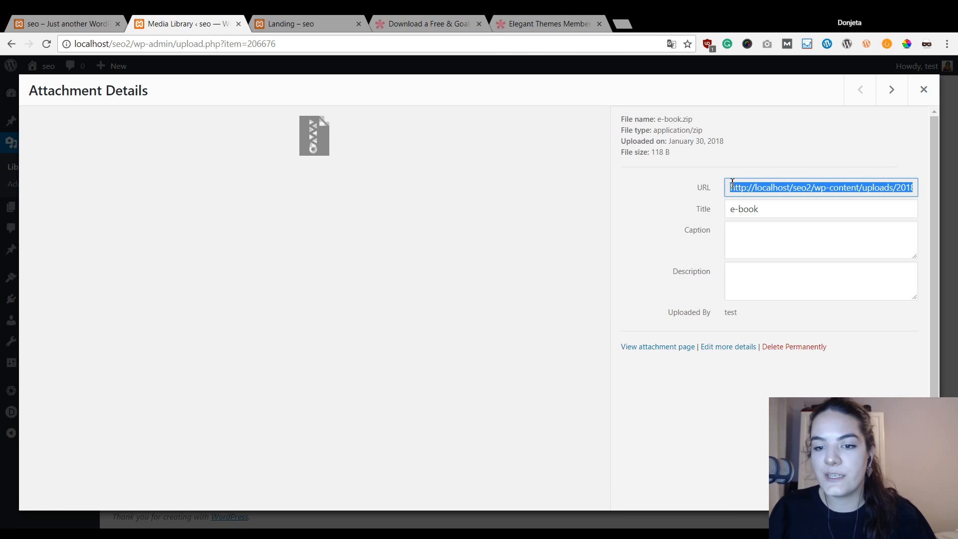
left_click(801, 192)
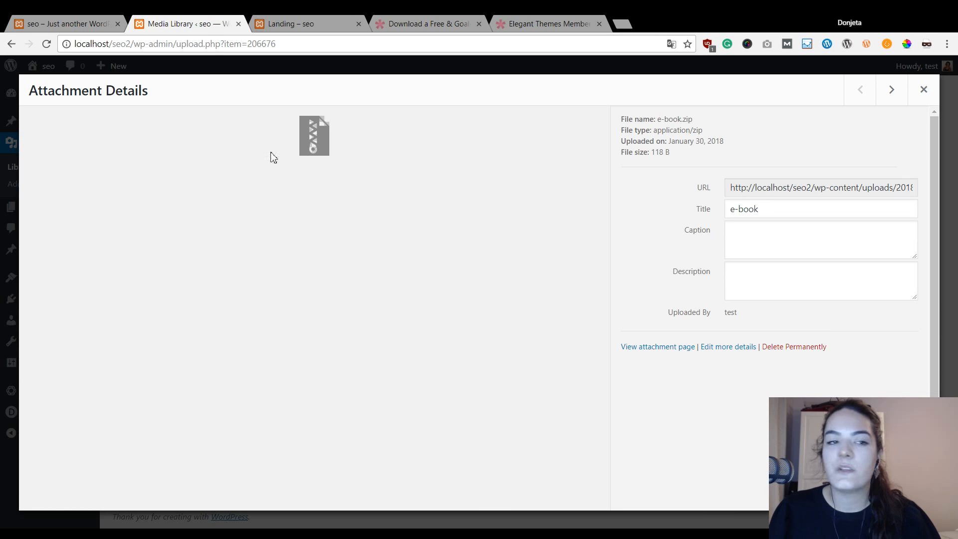
Return to the landing page's text module and add blank lines between the opening and closing Bloom shortcode tags.
left_click(443, 16)
key("ctrl+Tab")
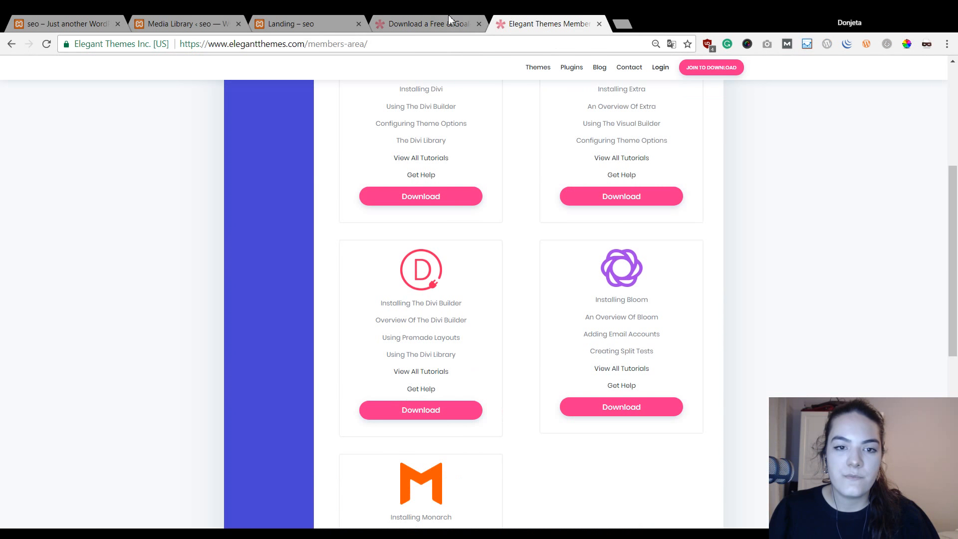
left_click(332, 16)
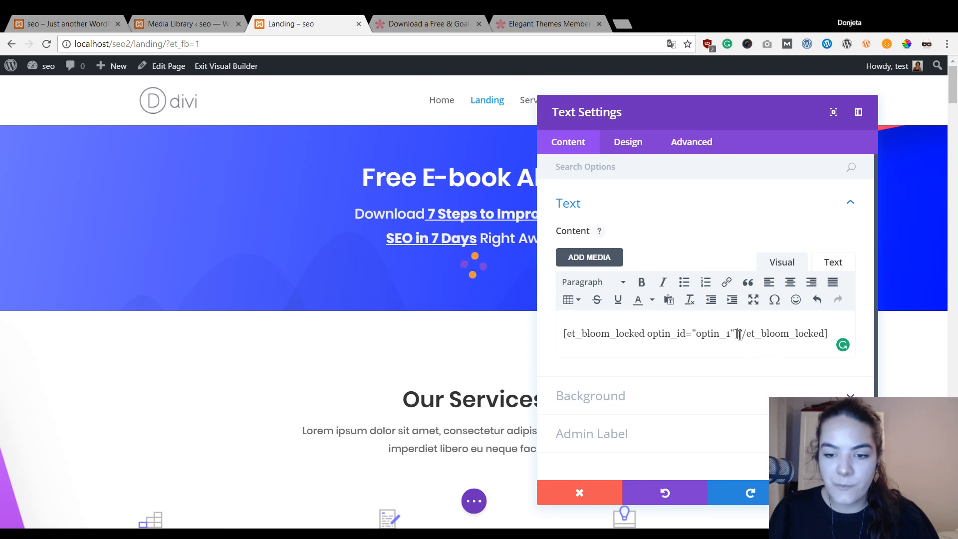
key("Return")
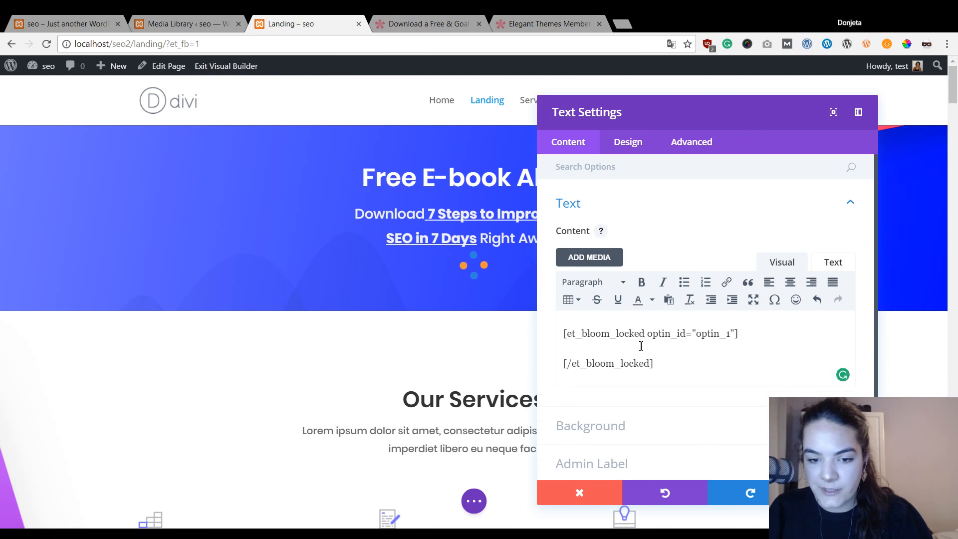
key("Return")
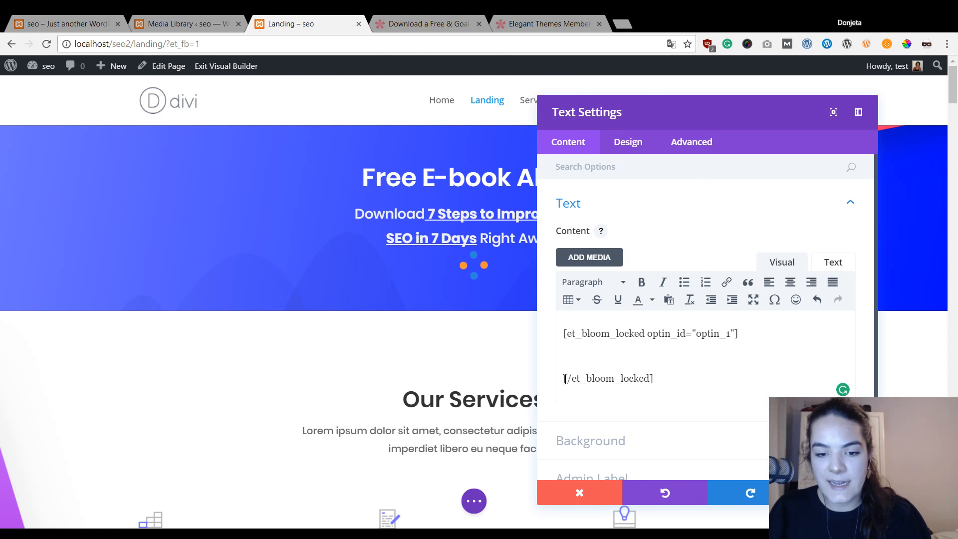
Insert <a target="_blank" href="">Download the Free E-book</a> between the shortcode tags in the module's HTML source.
type("< a target = \"_blank\" href = \"\" >Download the Free E-book</ a >")
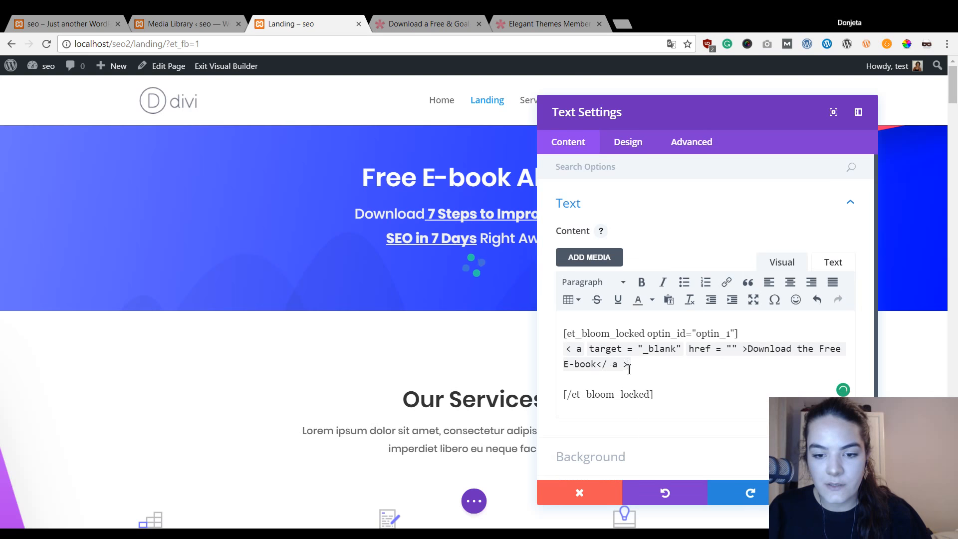
key("ctrl+z")
left_click(838, 263)
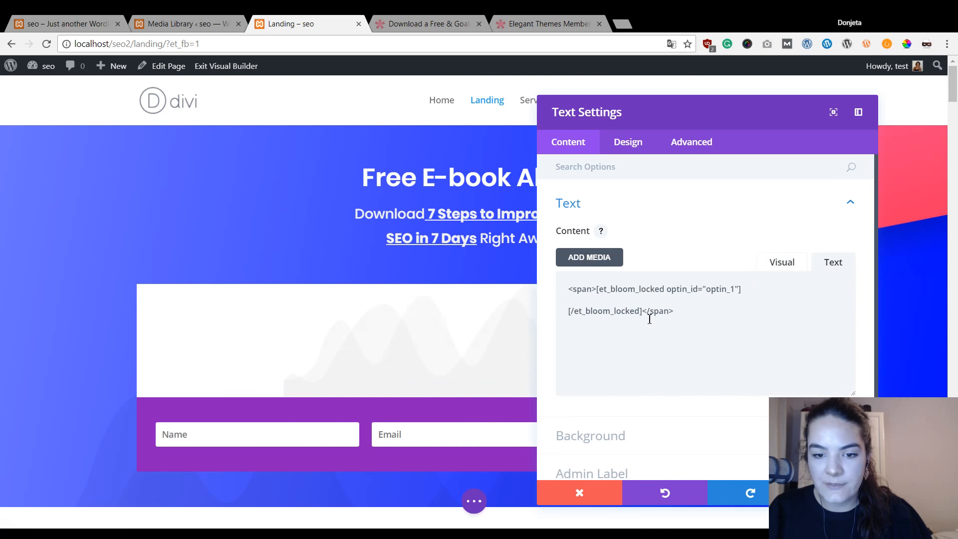
left_click(653, 297)
type("<a target=\"_blank\" href=\"\">Download the Free E-book</a>")
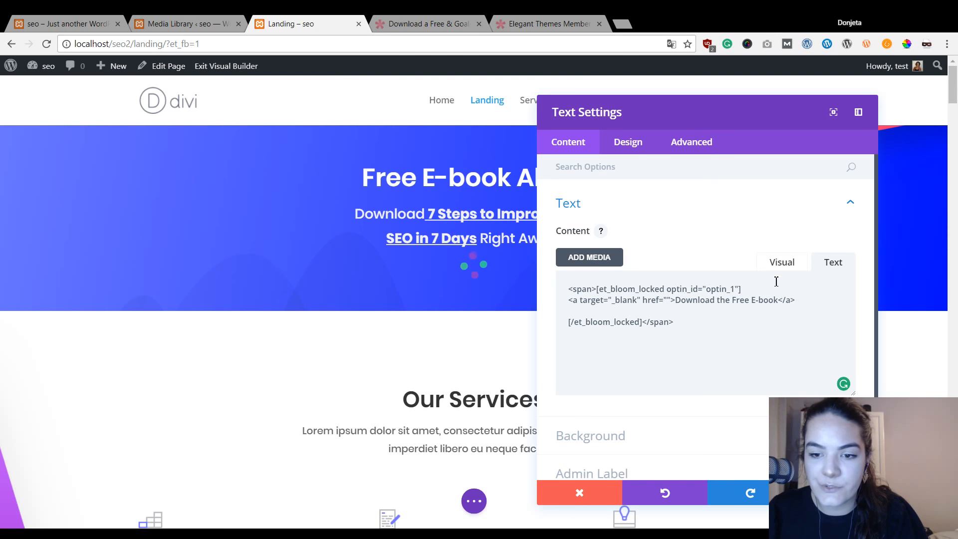
left_click(782, 262)
left_click(826, 265)
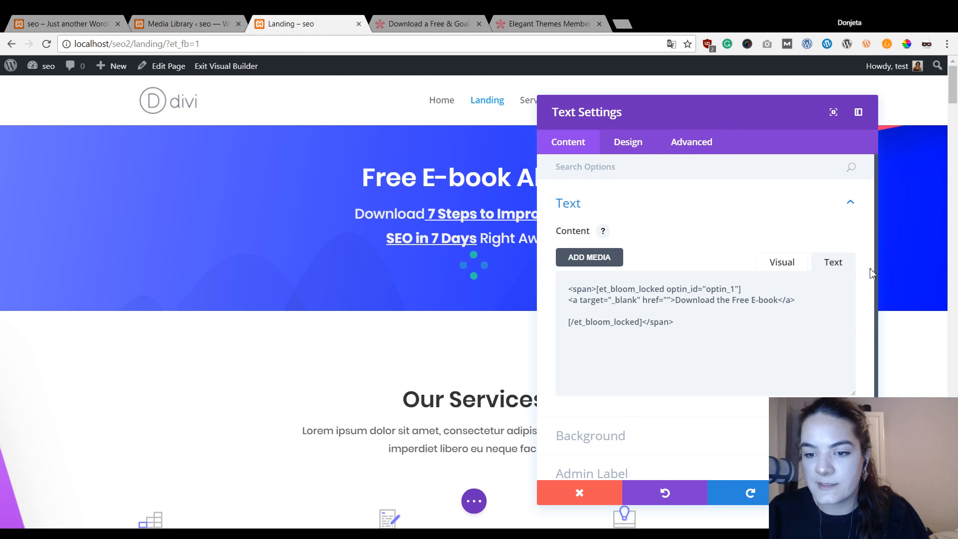
Copy the e-book.zip file URL from the media library and paste it into the download link's empty href attribute.
mouse_move(817, 312)
left_mouse_down()
mouse_move(694, 291)
mouse_move(567, 302)
mouse_move(674, 315)
mouse_move(809, 303)
left_mouse_up()
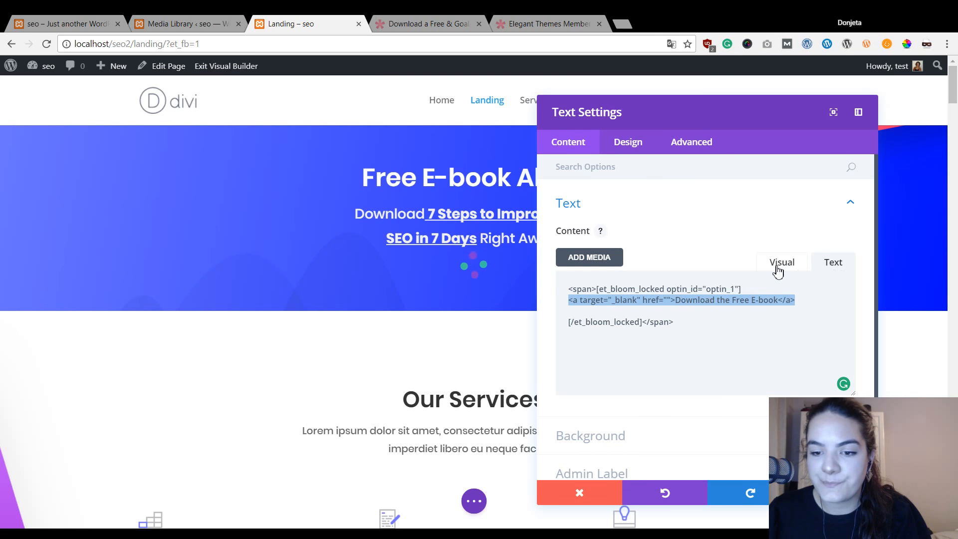
left_click(644, 299)
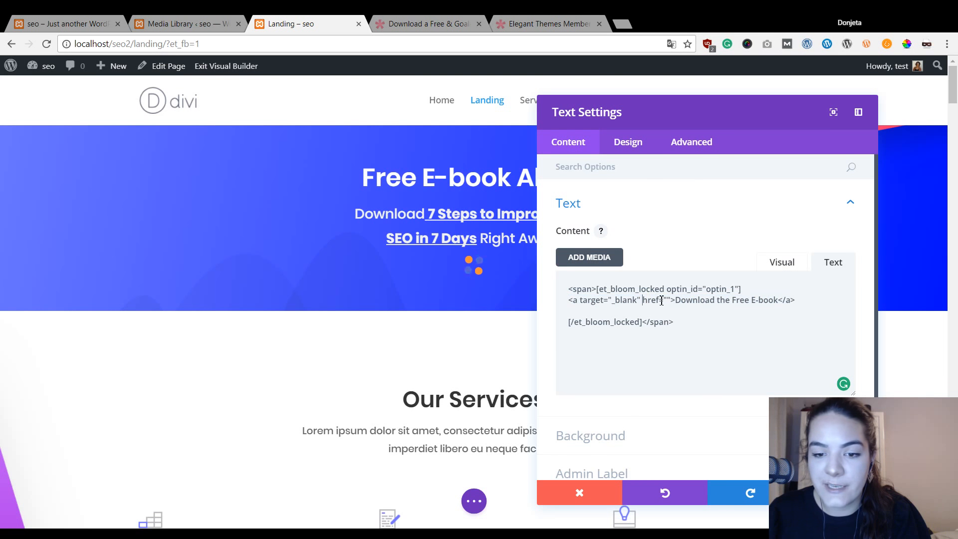
left_click(669, 301)
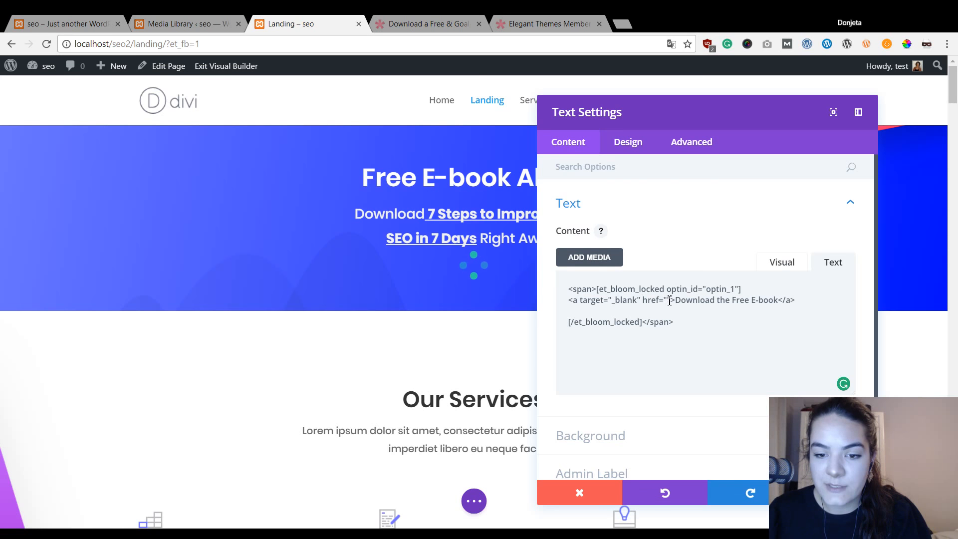
left_click(210, 22)
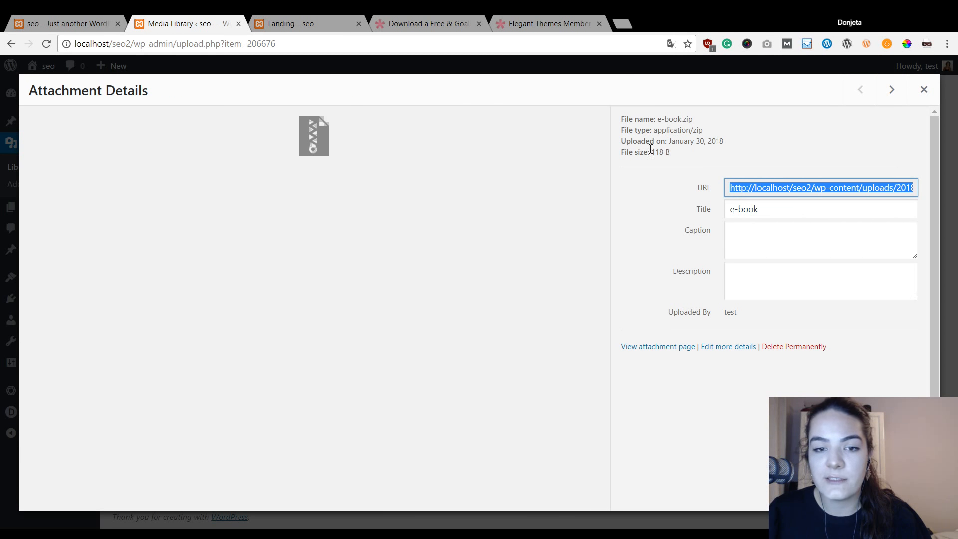
left_click(794, 190)
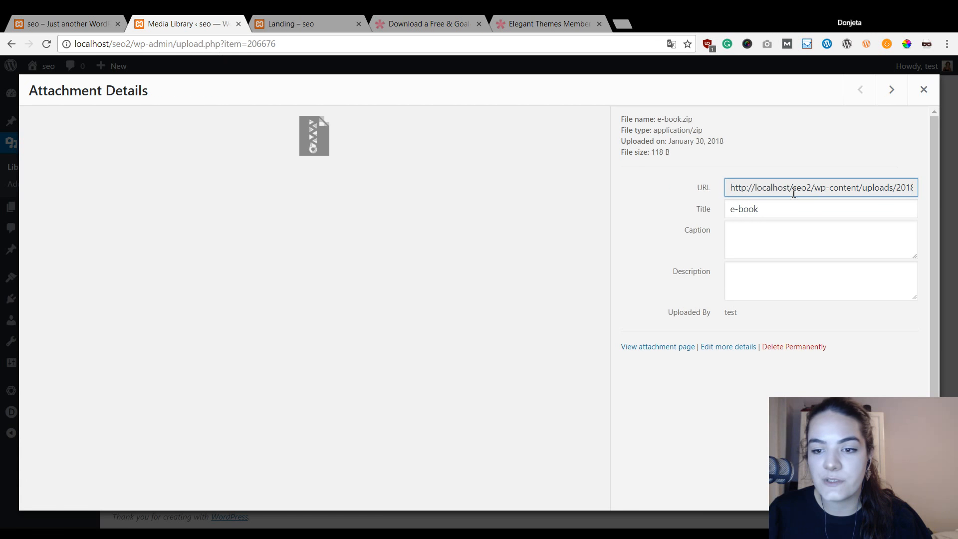
key("ctrl+a")
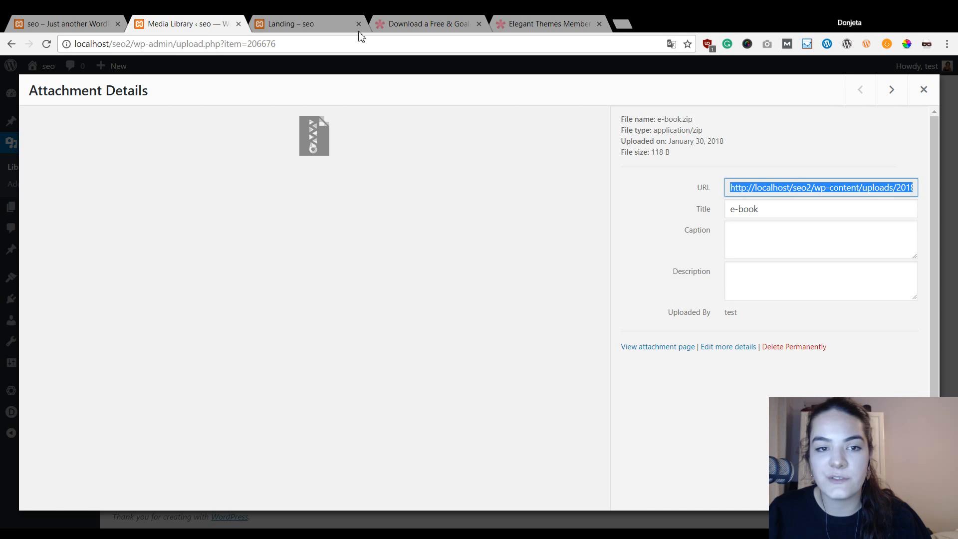
left_click(308, 22)
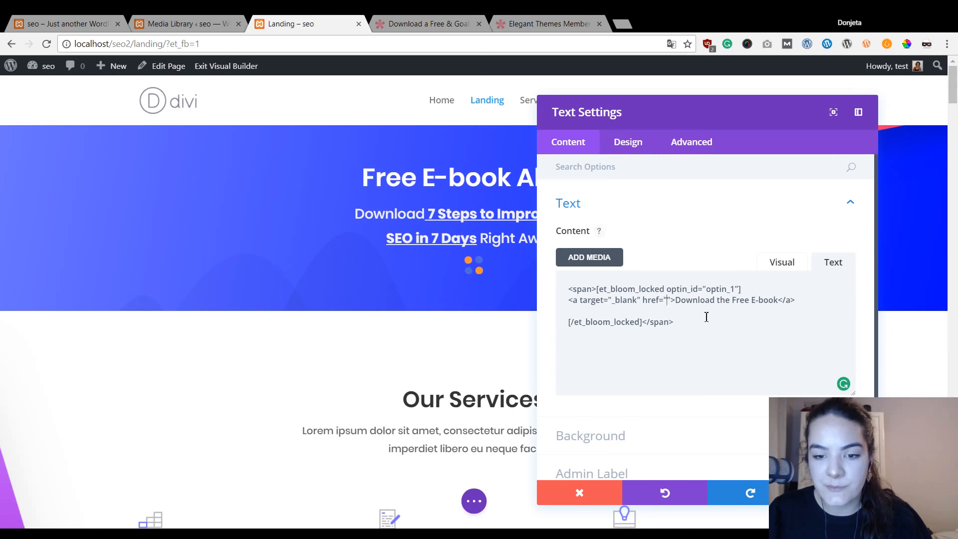
key("ctrl+v")
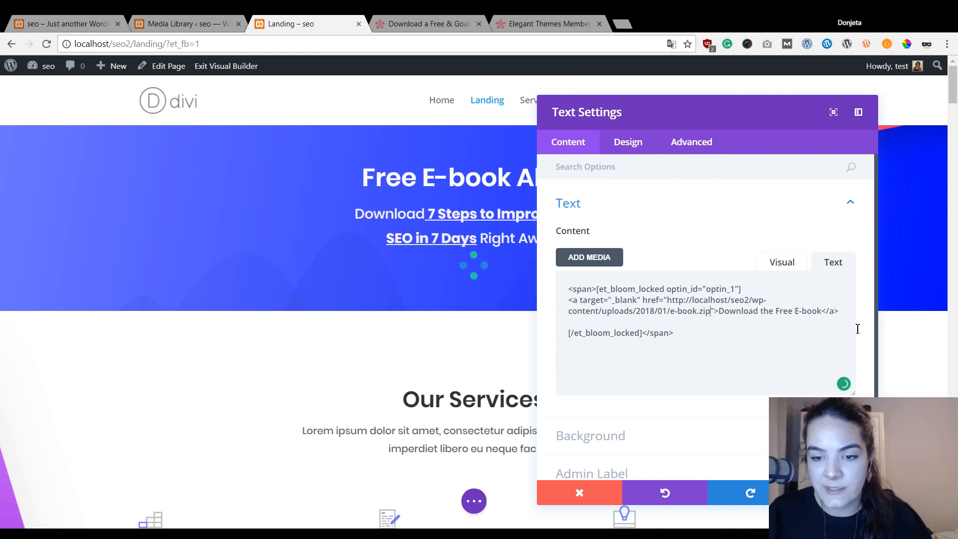
Remove the blank line before the closing shortcode tag and check the content in the visual editor.
left_click(569, 335)
key("BackSpace")
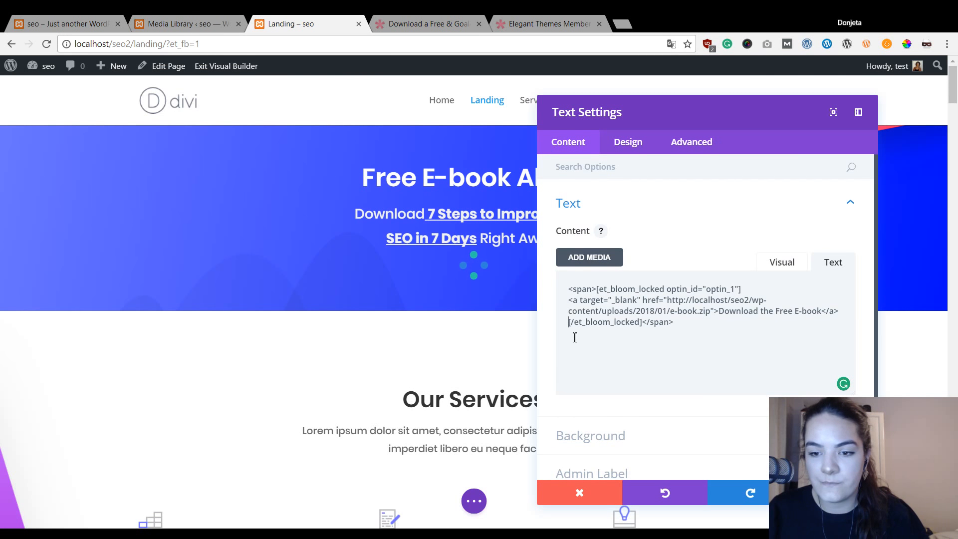
left_click(783, 263)
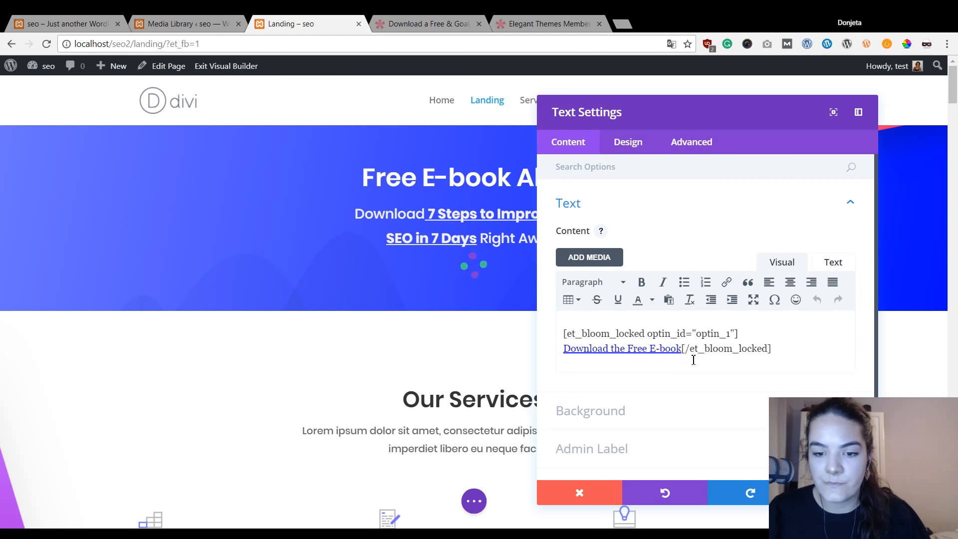
left_click_drag(682, 349, 563, 349)
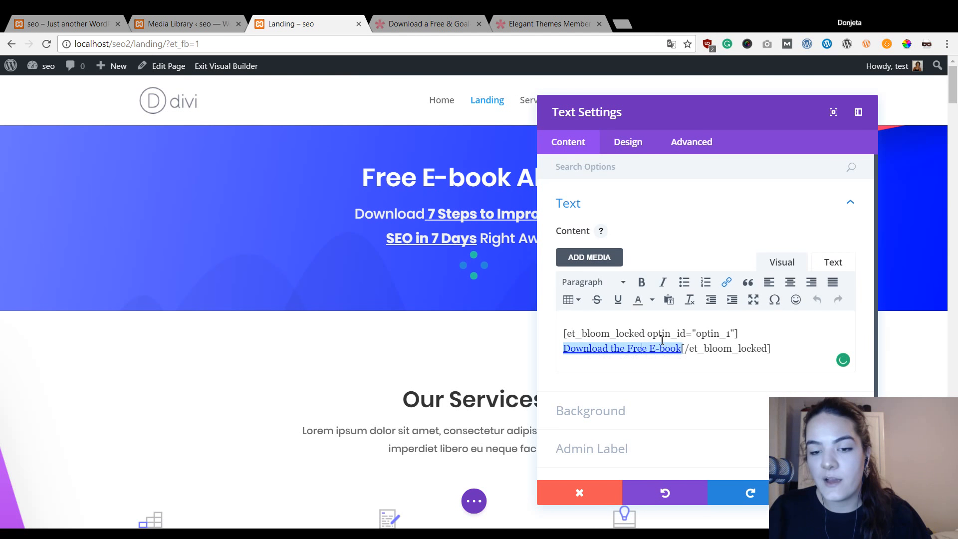
left_click_drag(574, 333, 722, 337)
left_click_drag(774, 353, 704, 349)
left_click(723, 334)
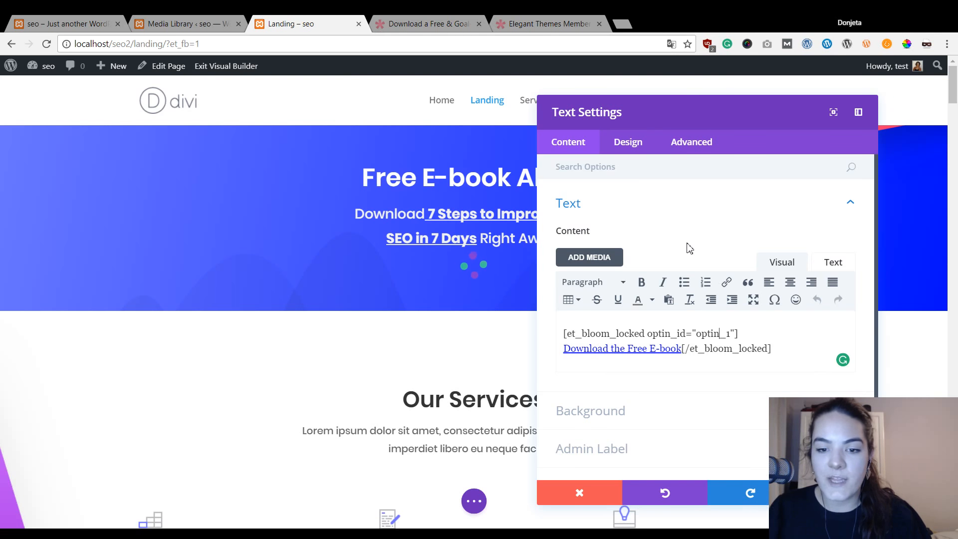
Set the text module's background color to white (#ffffff).
scroll(688, 246, "down", 1)
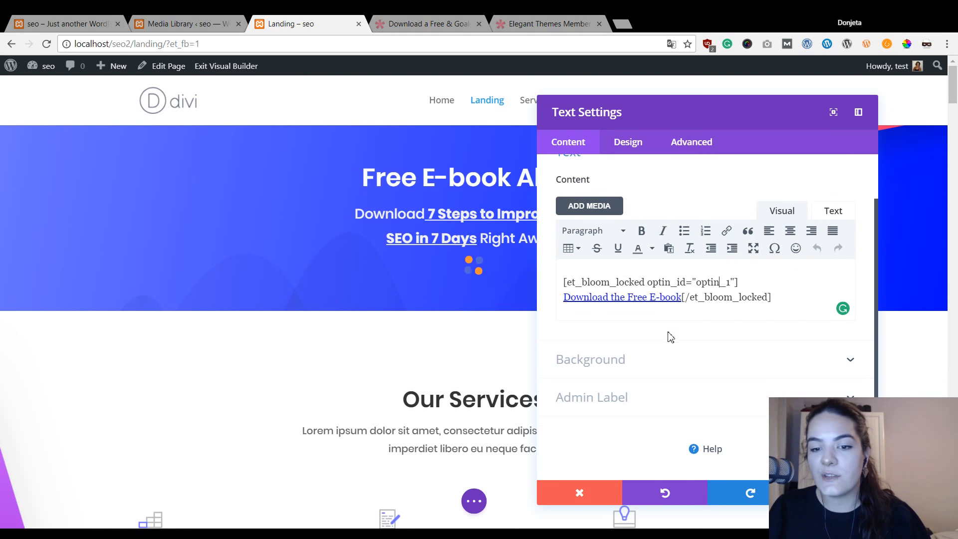
left_click(670, 369)
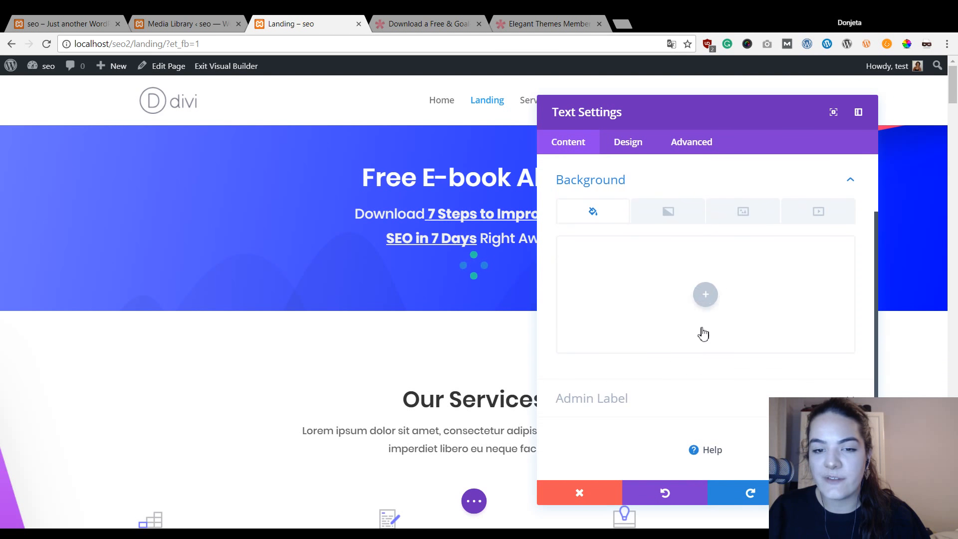
scroll(705, 327, "up", 2)
left_click(687, 209)
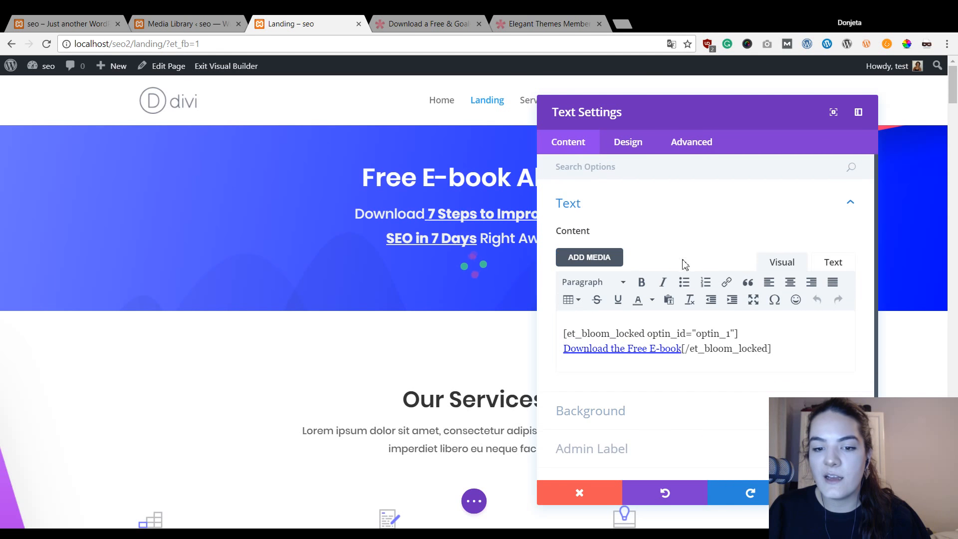
scroll(685, 300, "down", 1)
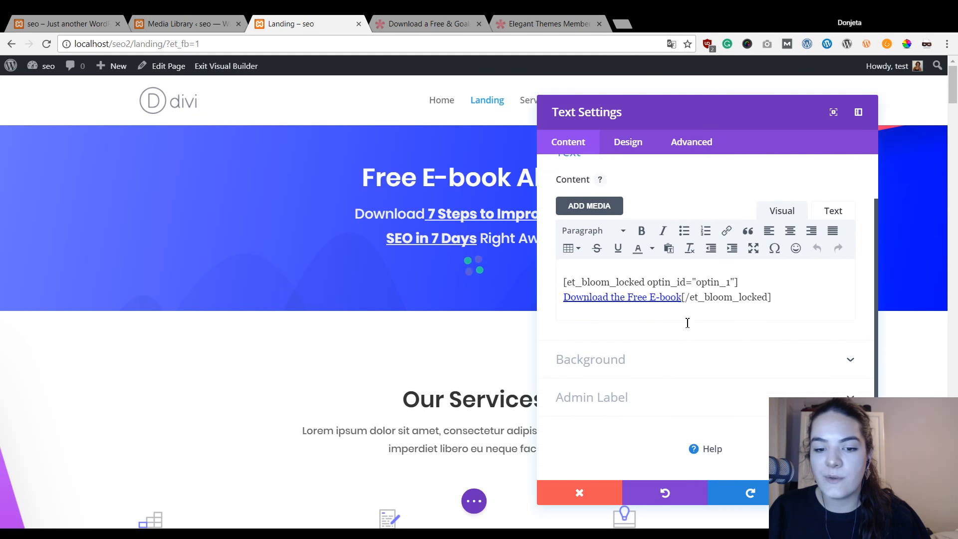
left_click(682, 371)
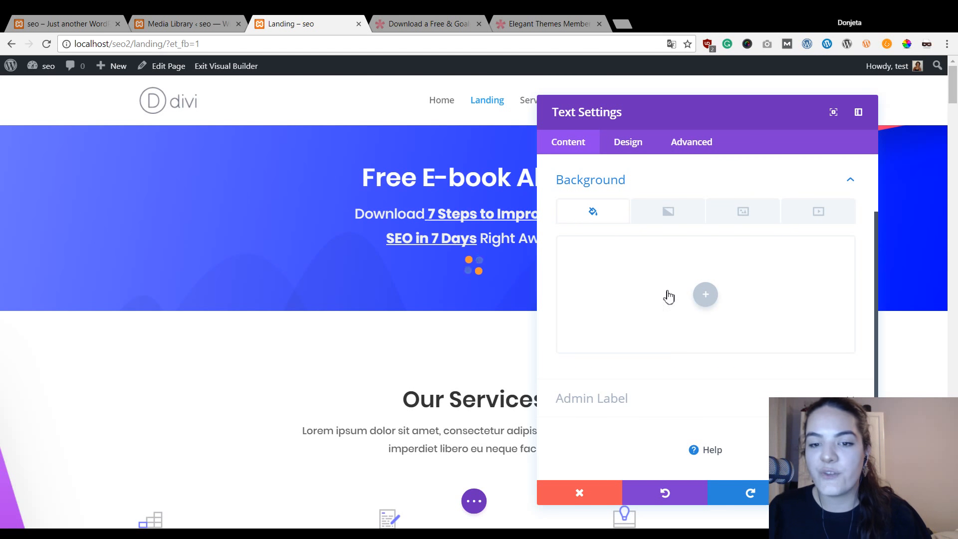
left_click(689, 282)
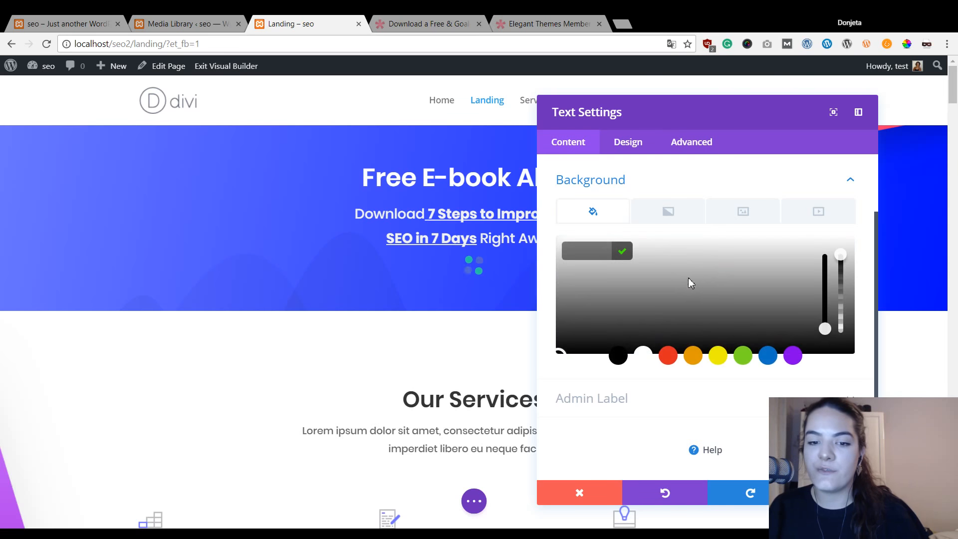
left_click(643, 355)
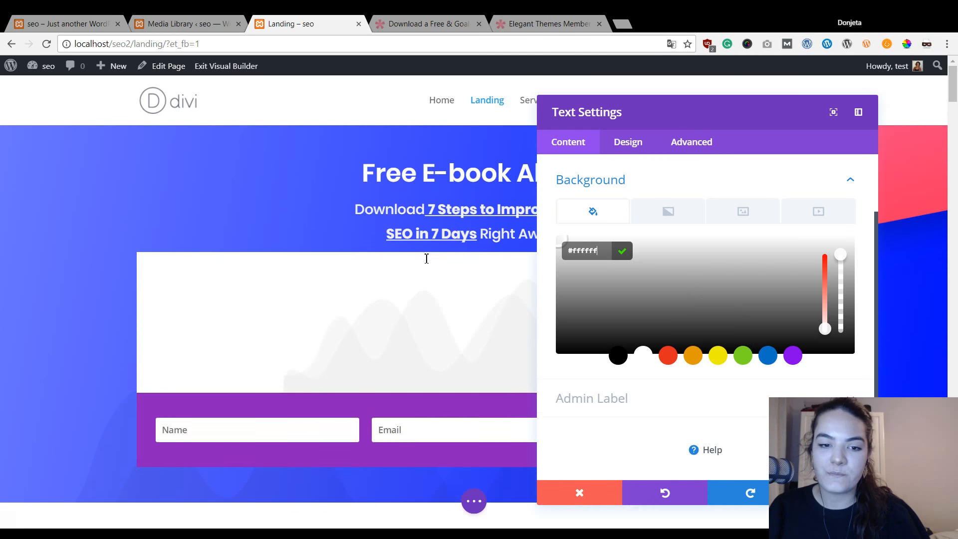
Move the settings window out of the way and examine the optin form on its white background in the hero section.
scroll(427, 258, "down", 3)
left_click_drag(736, 110, 771, 227)
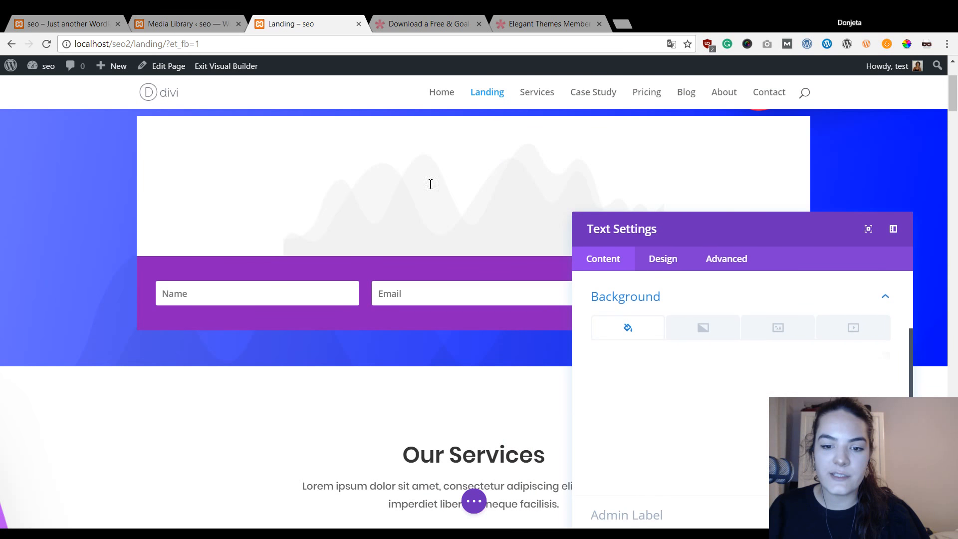
scroll(287, 195, "up", 3)
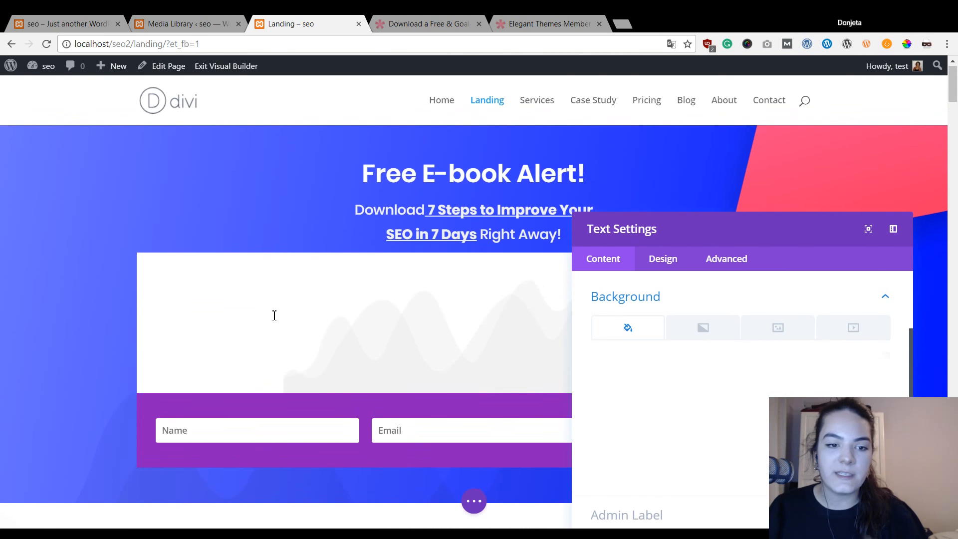
scroll(278, 274, "down", 4)
scroll(222, 255, "up", 4)
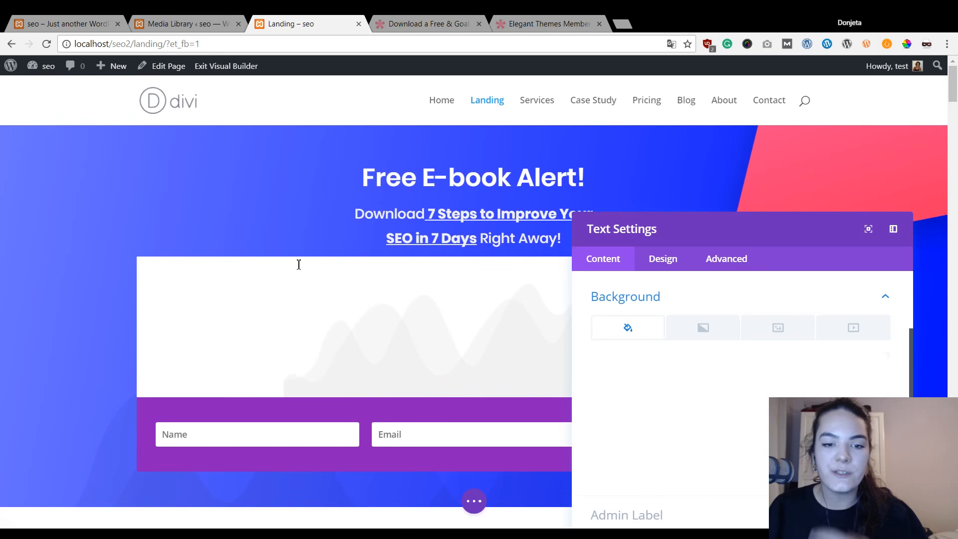
scroll(299, 265, "down", 2)
left_click_drag(663, 229, 699, 122)
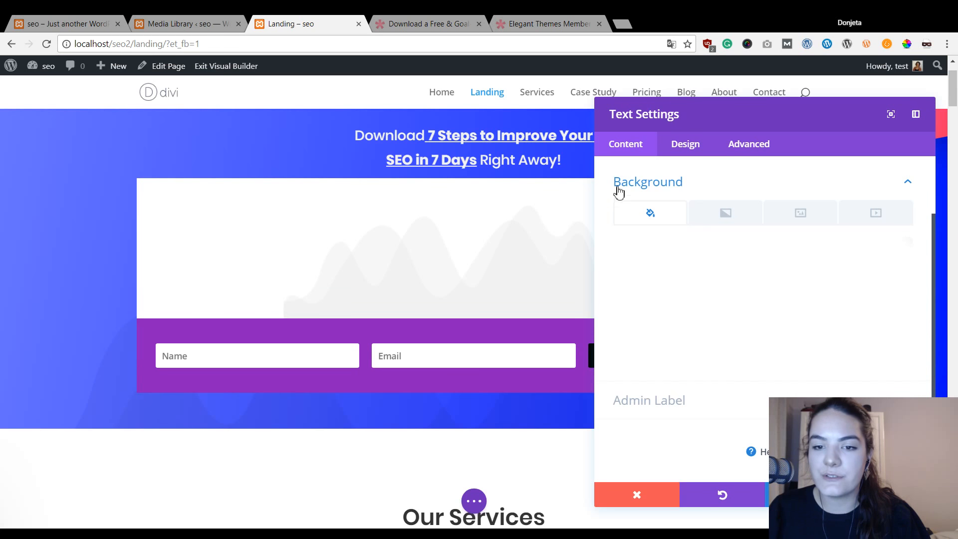
Set the text module's text font to Poppins in its design settings.
left_click(682, 149)
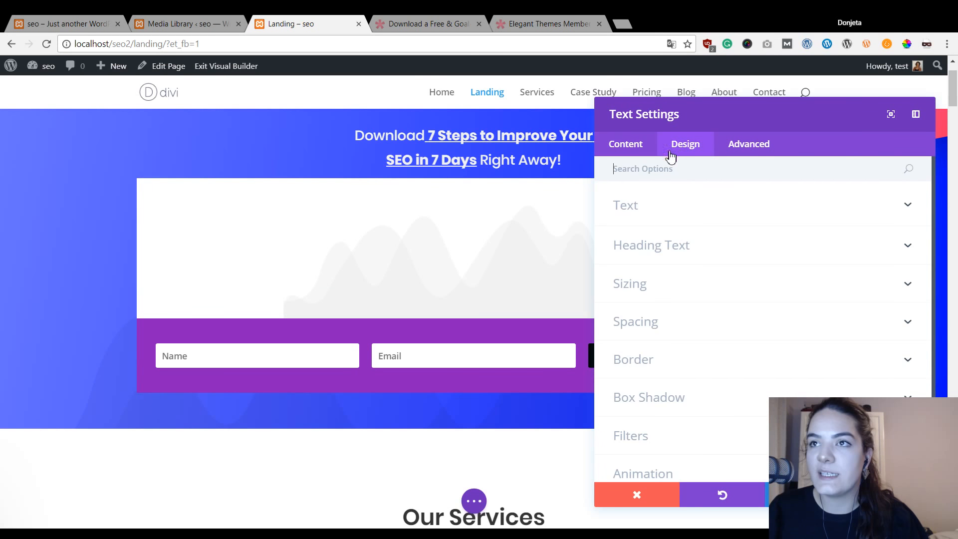
left_click(692, 207)
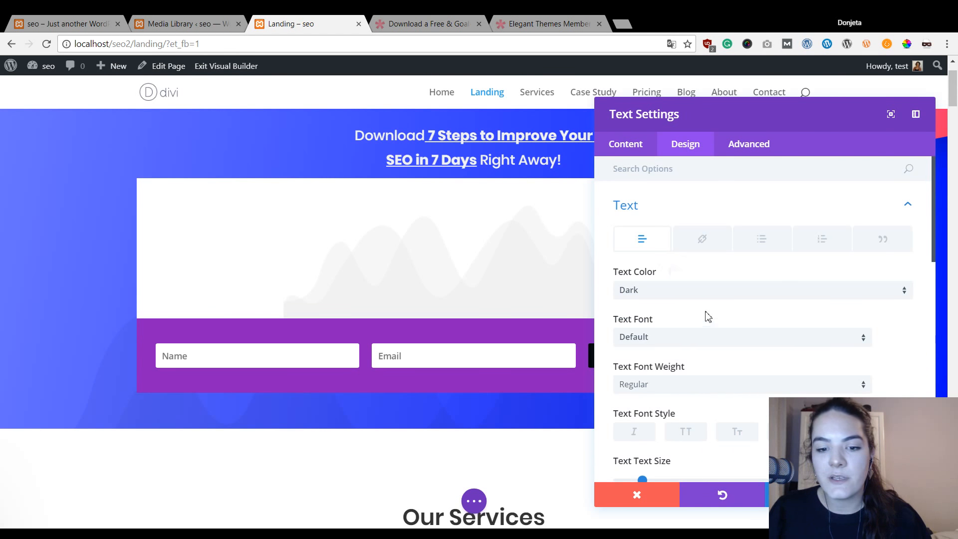
scroll(705, 312, "down", 1)
left_click(737, 282)
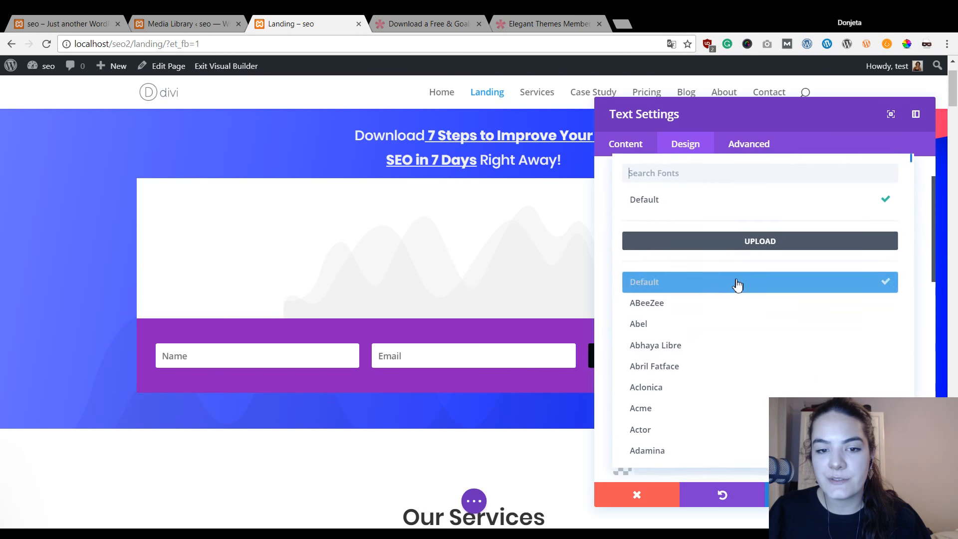
left_click(930, 259)
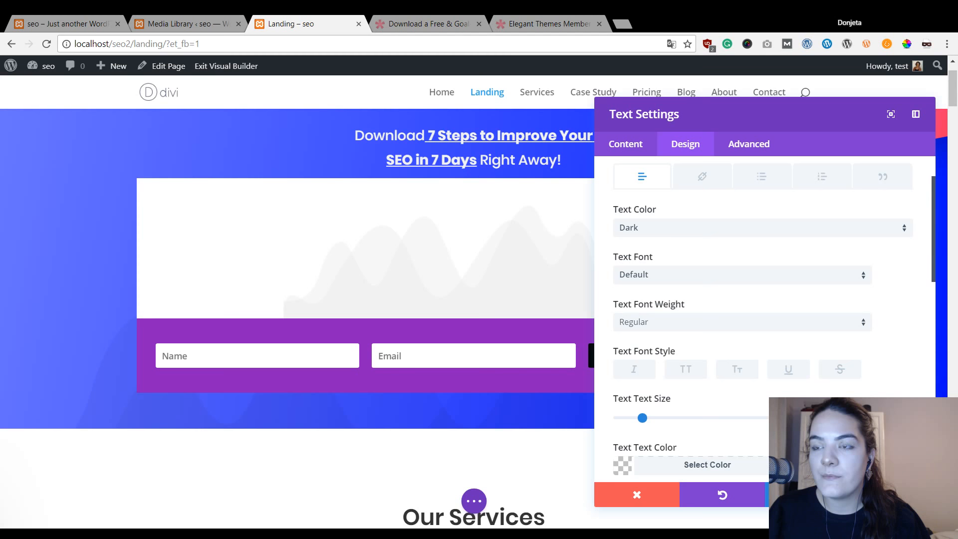
left_click(757, 275)
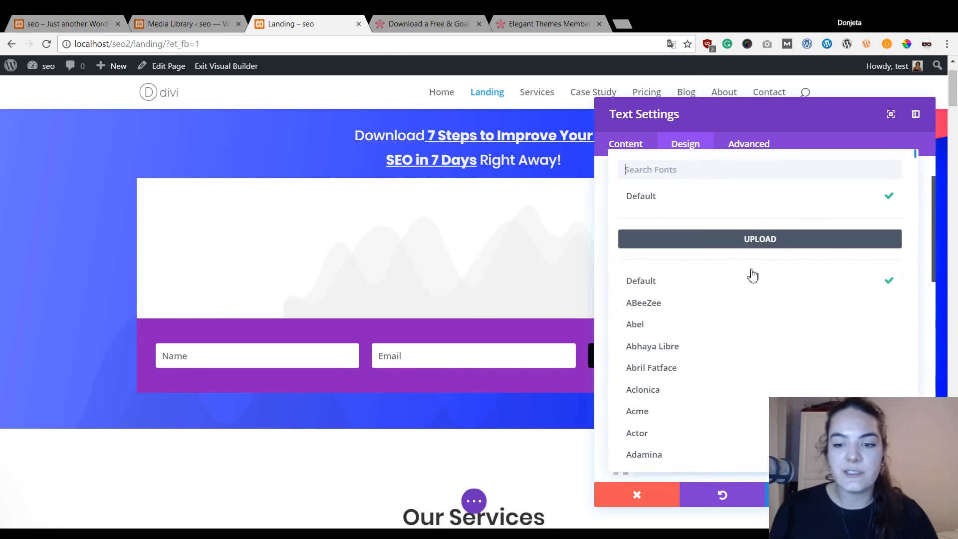
type("popp")
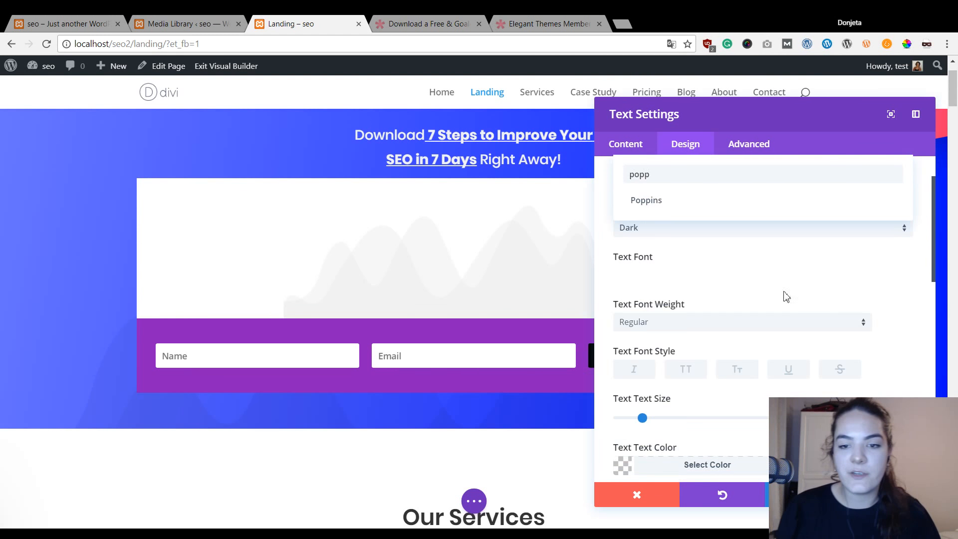
left_click(777, 203)
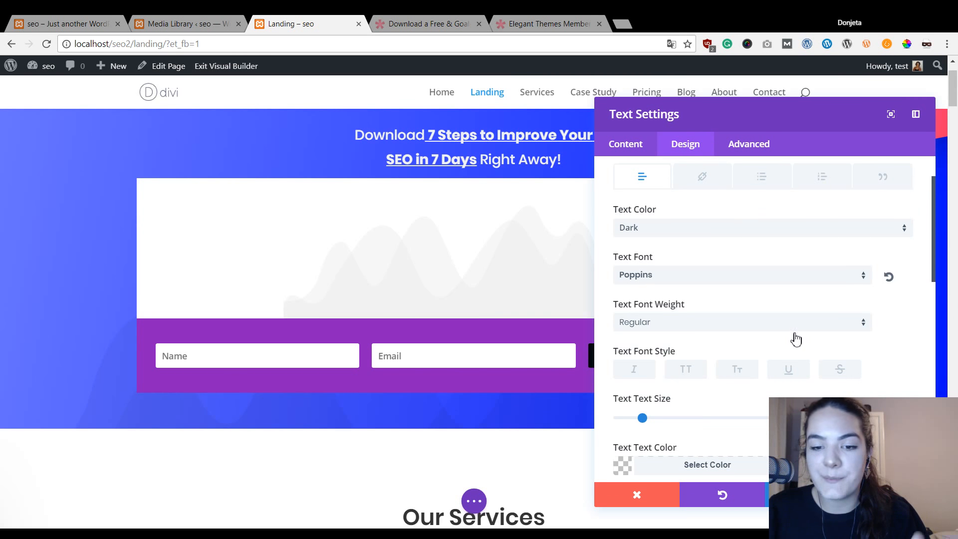
Set the module's text size to 27px.
scroll(818, 279, "up", 2)
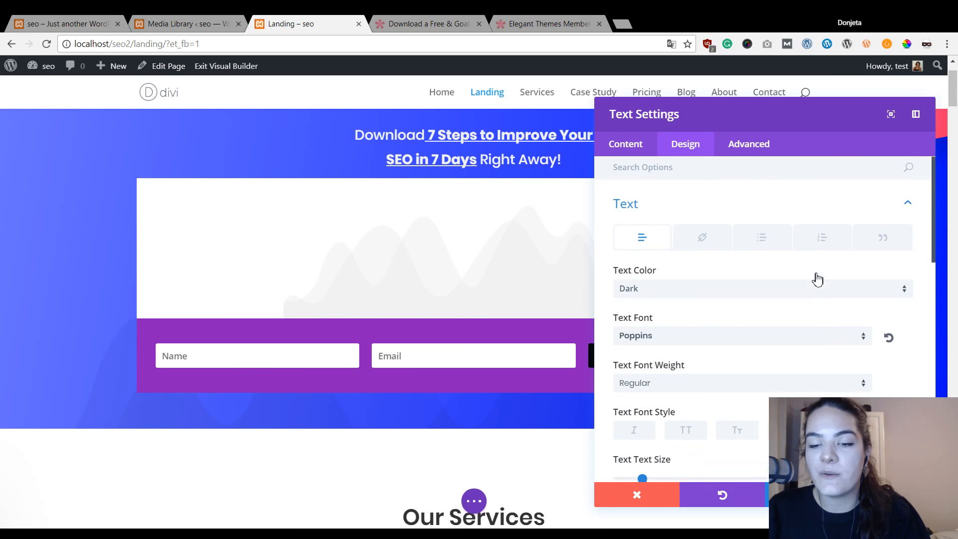
scroll(819, 287, "down", 2)
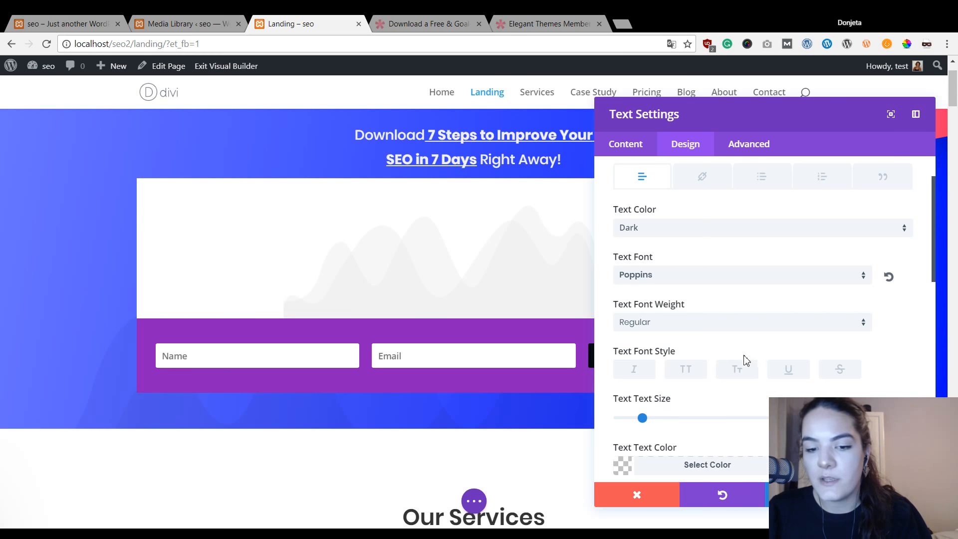
scroll(743, 360, "down", 3)
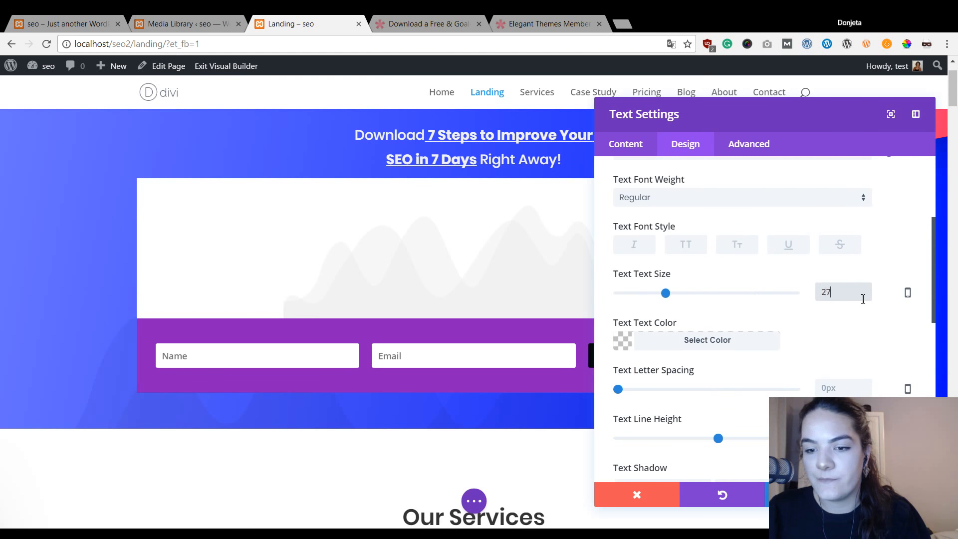
left_click_drag(643, 294, 668, 294)
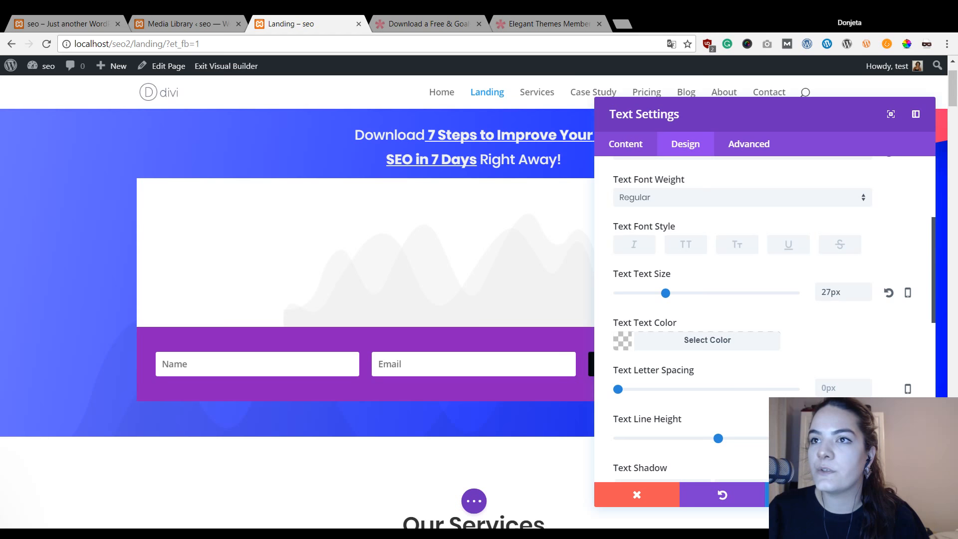
Set the module's text color to #8a1fbb and its text orientation to centered.
left_click(729, 340)
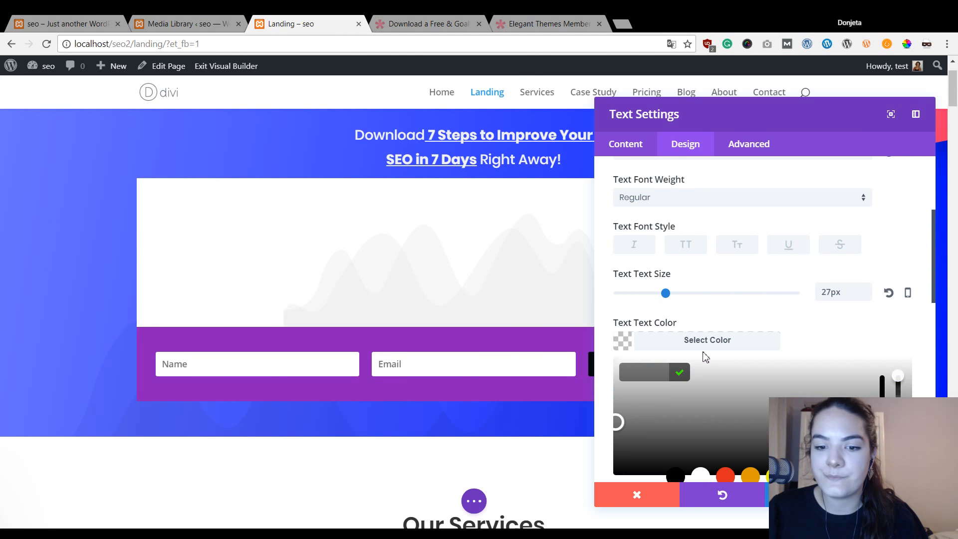
left_click(644, 371)
type("#8a1fbb")
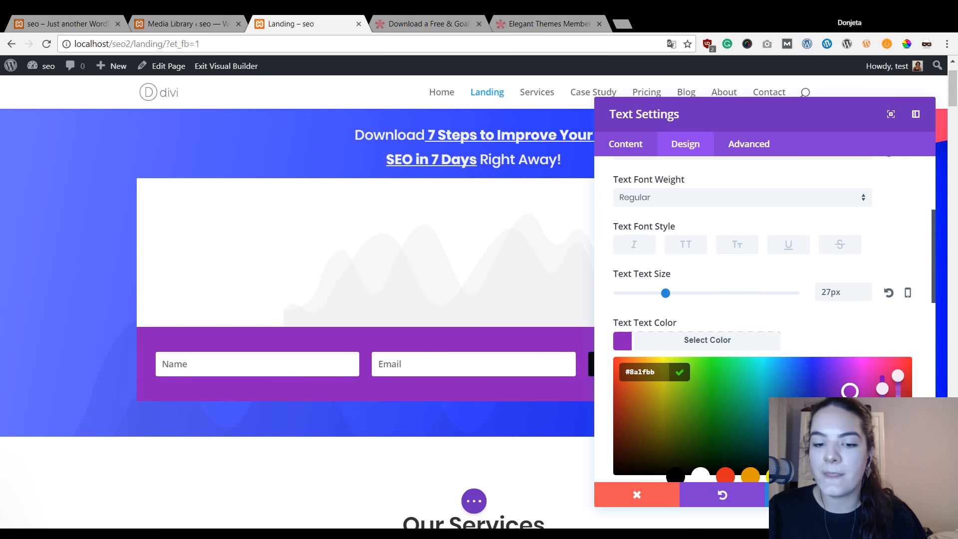
scroll(749, 372, "down", 10)
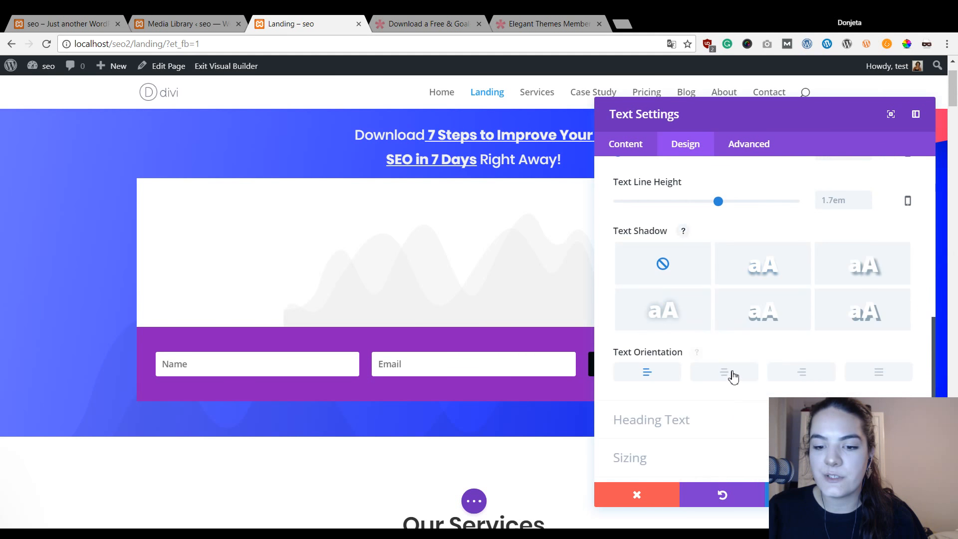
left_click(727, 372)
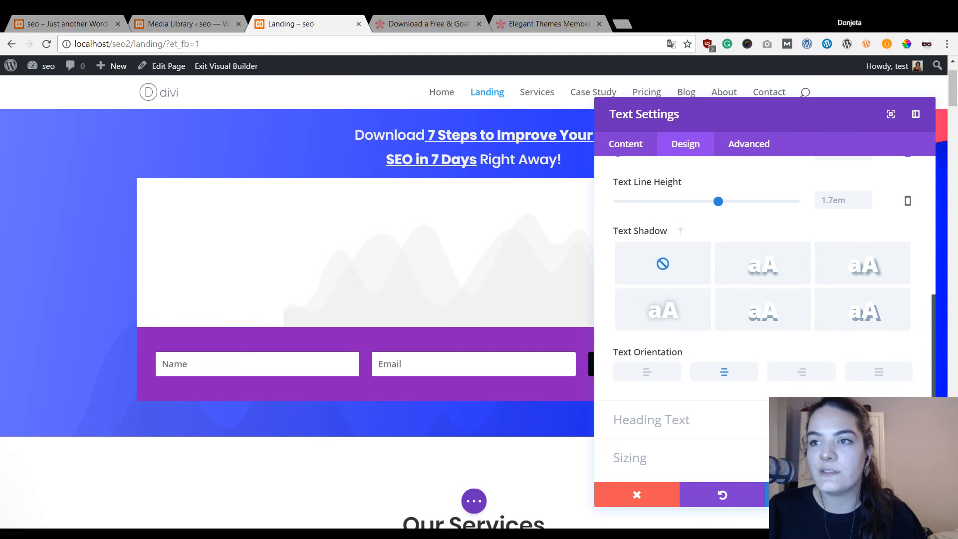
Reduce the text module's width to 47% and set its module alignment to center.
scroll(813, 382, "down", 3)
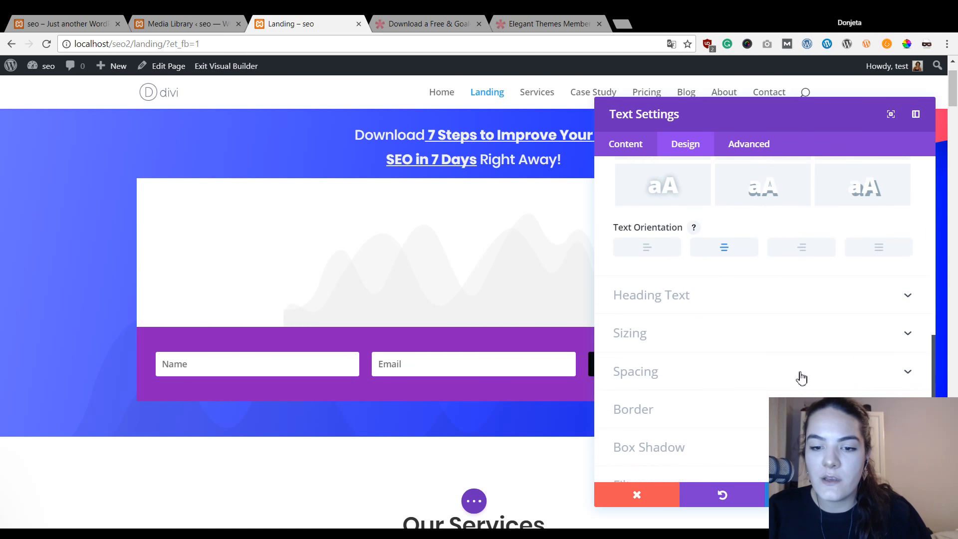
left_click(717, 343)
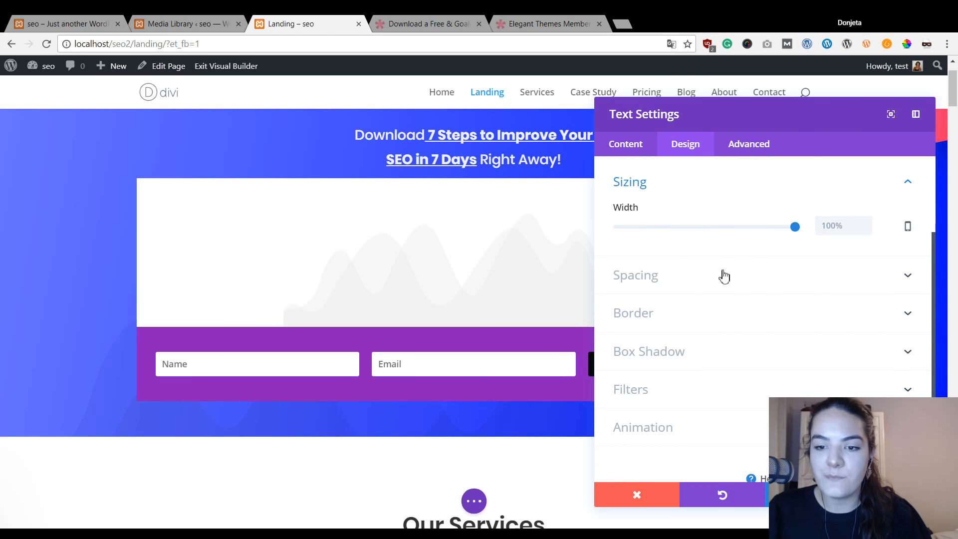
left_click_drag(797, 233, 704, 235)
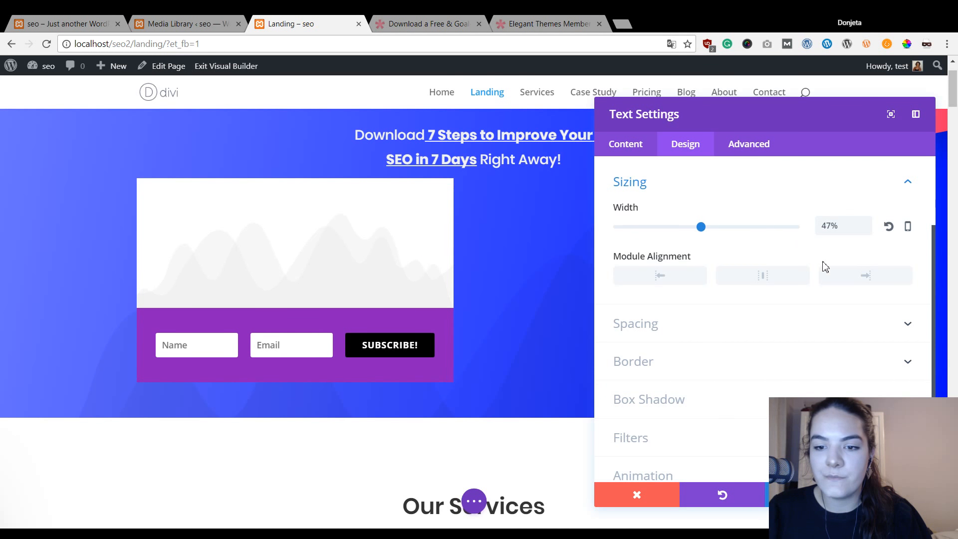
left_click(773, 281)
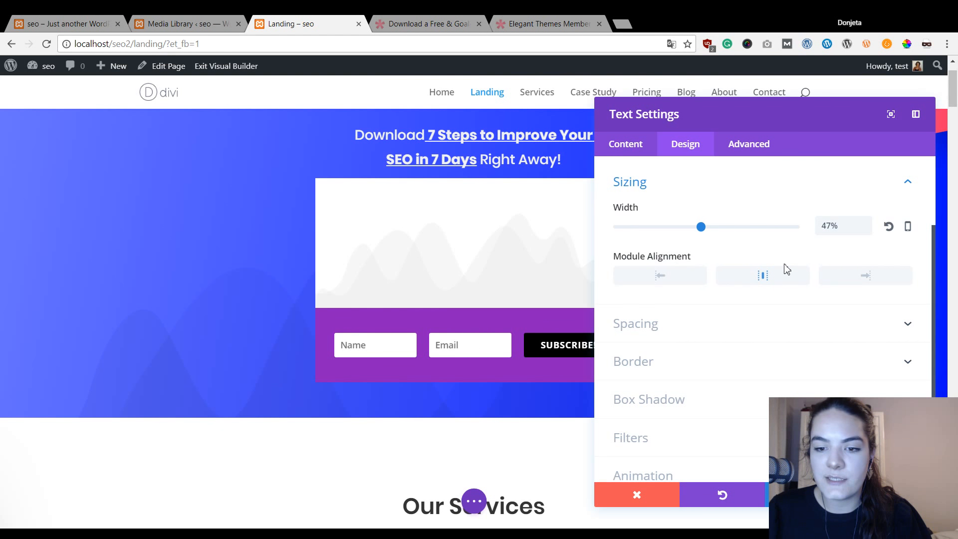
Enable per-device values for the module's width, check the tablet and smartphone layouts, and return to the desktop view.
scroll(787, 270, "up", 1)
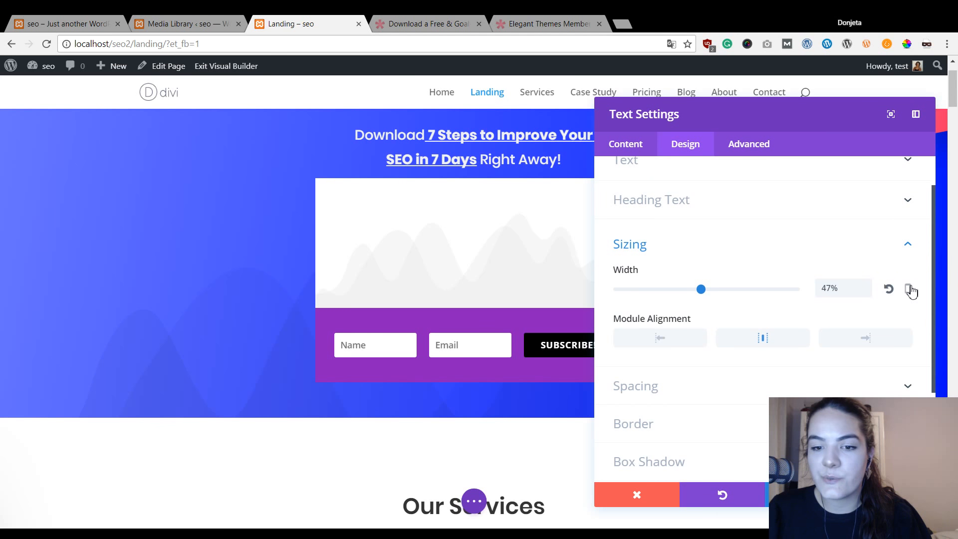
left_click(909, 290)
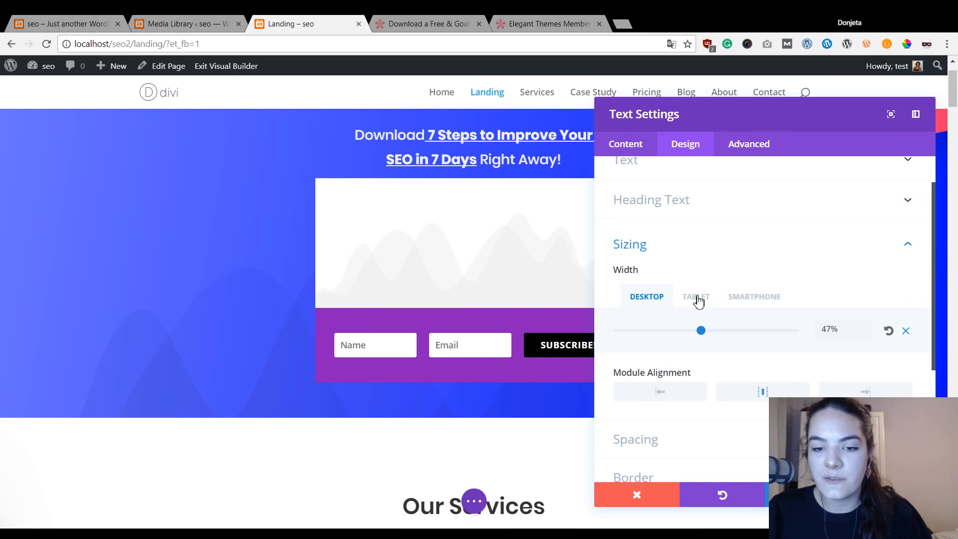
left_click(699, 299)
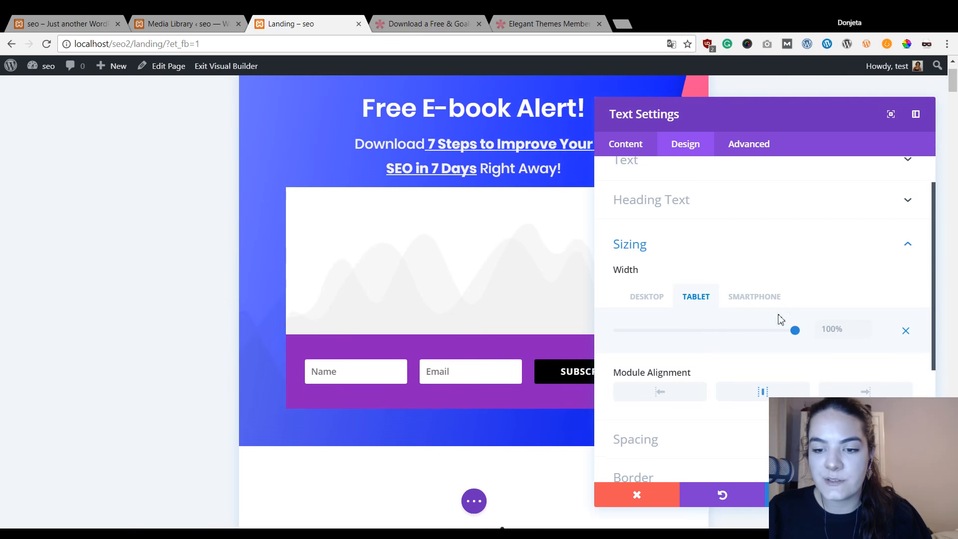
left_click(744, 301)
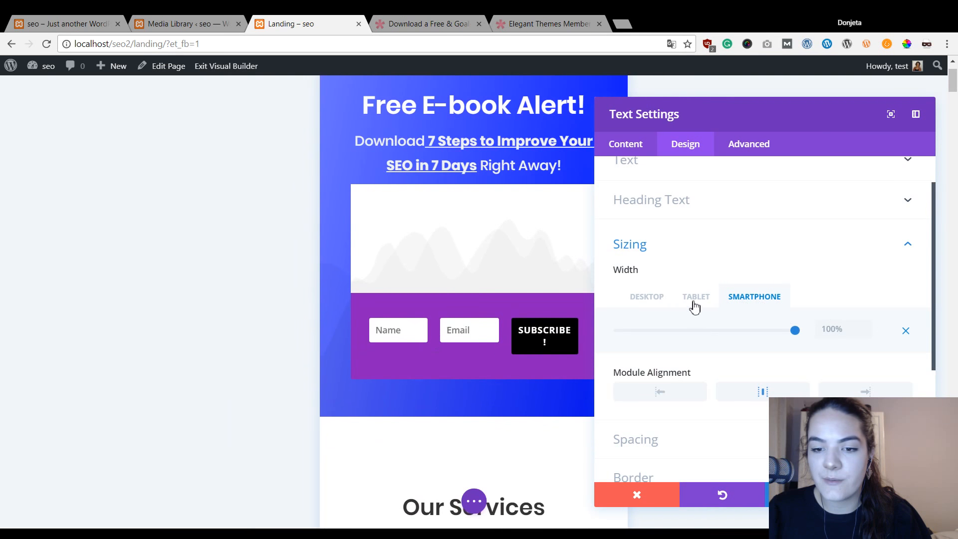
left_click(695, 302)
left_click(646, 300)
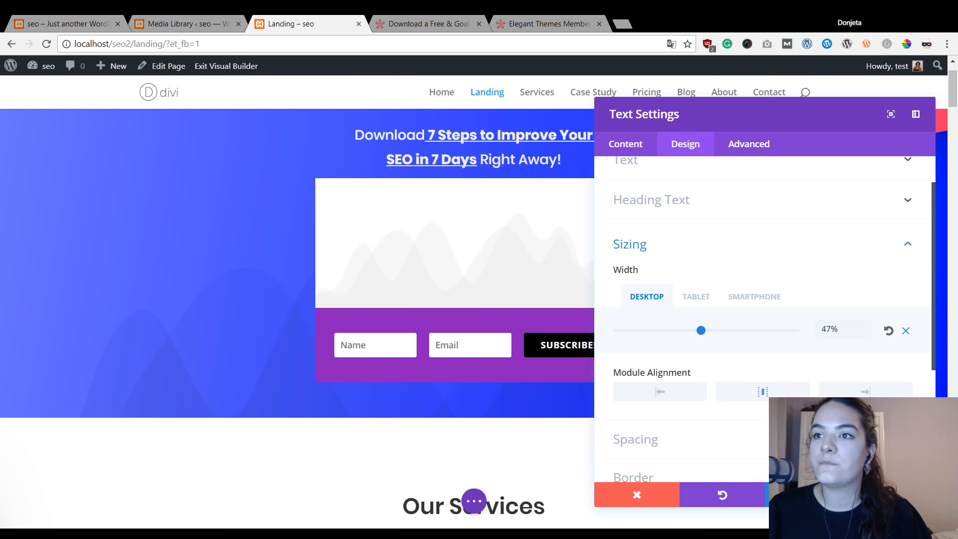
Add a custom bottom padding of 25px to the text module.
scroll(867, 348, "down", 3)
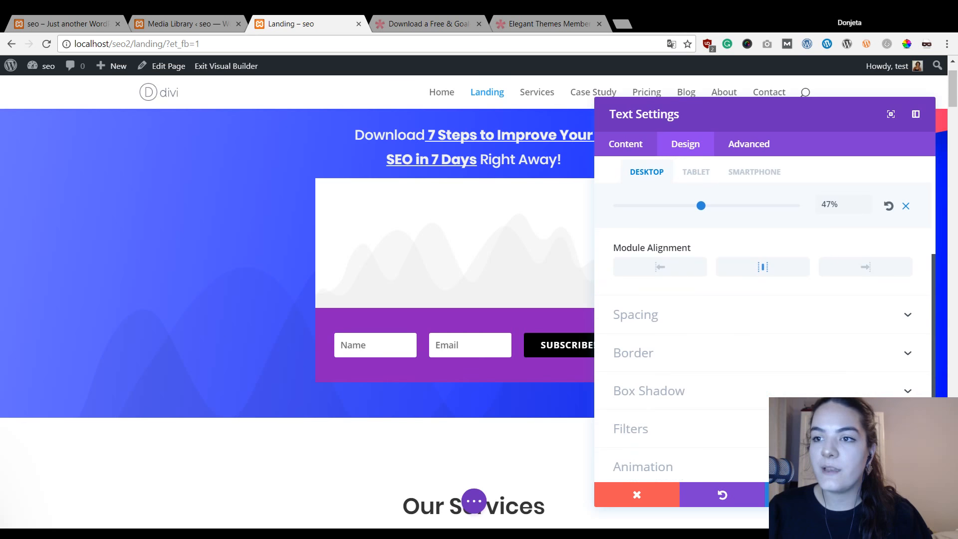
left_click(783, 325)
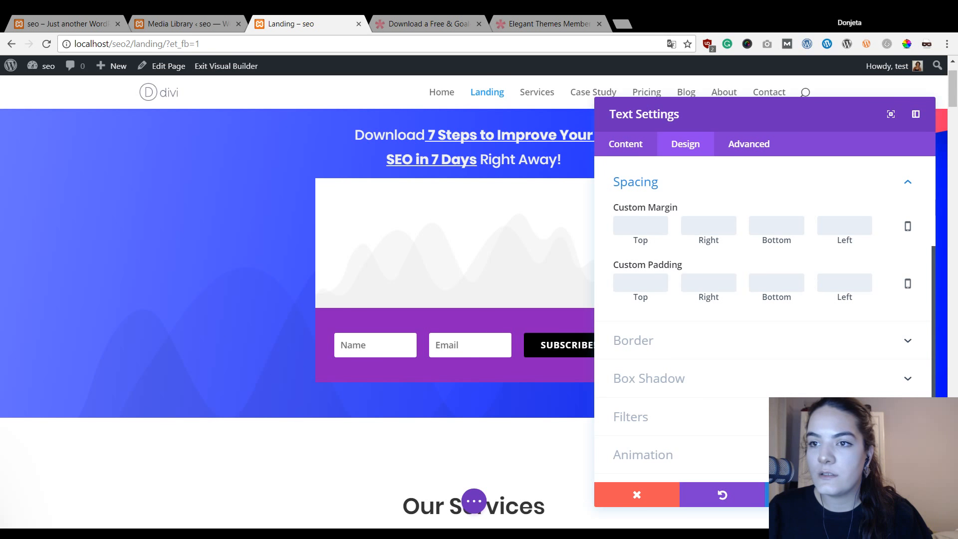
left_click(785, 281)
type("25")
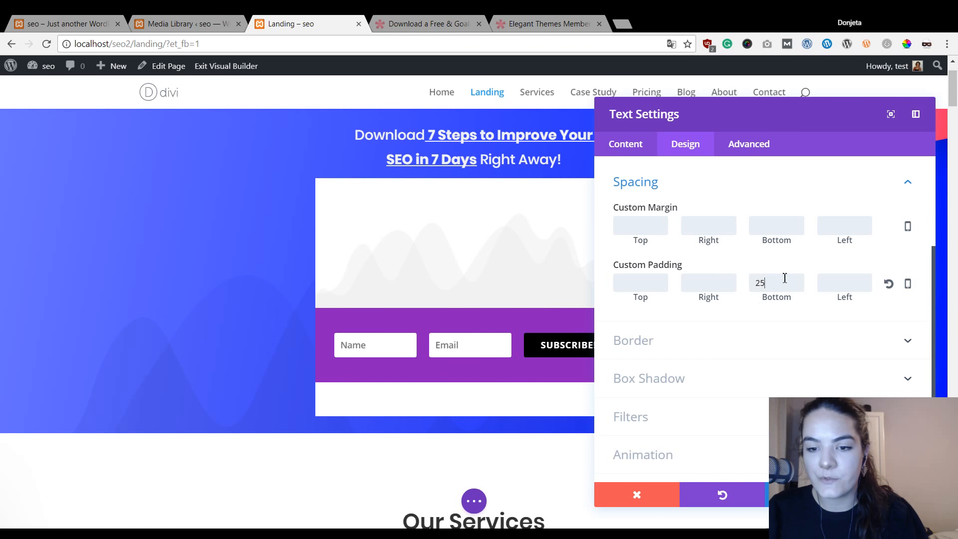
left_click(815, 264)
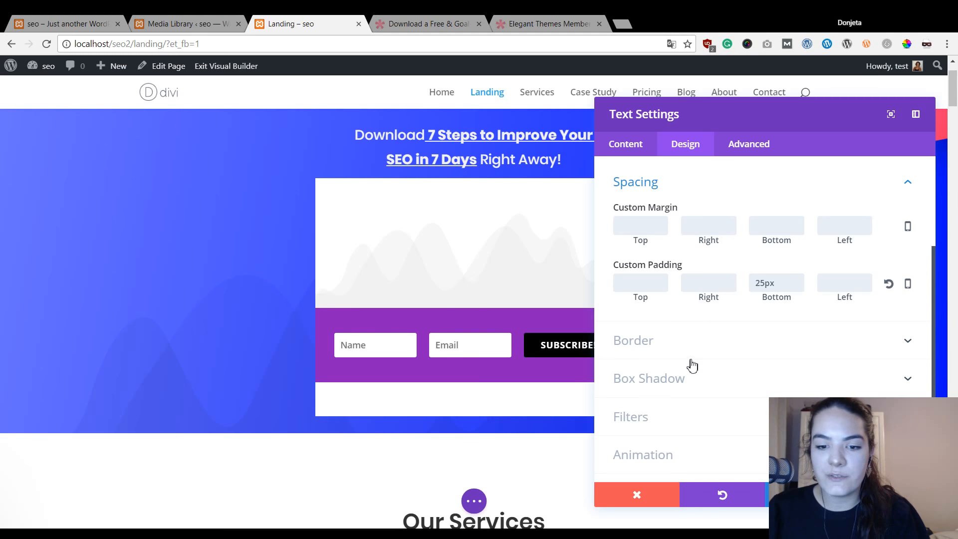
Round all four corners of the text module with a 20px radius.
left_click(689, 342)
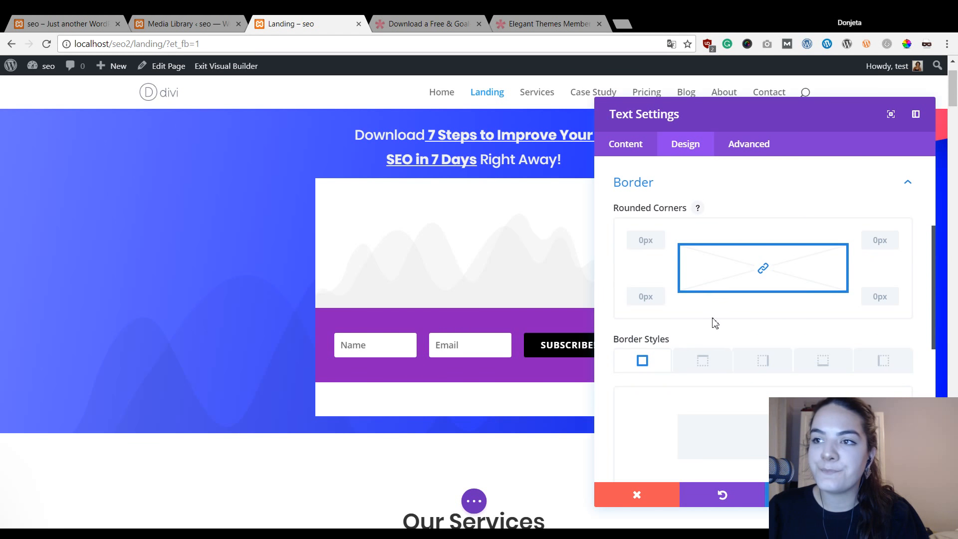
left_click(653, 245)
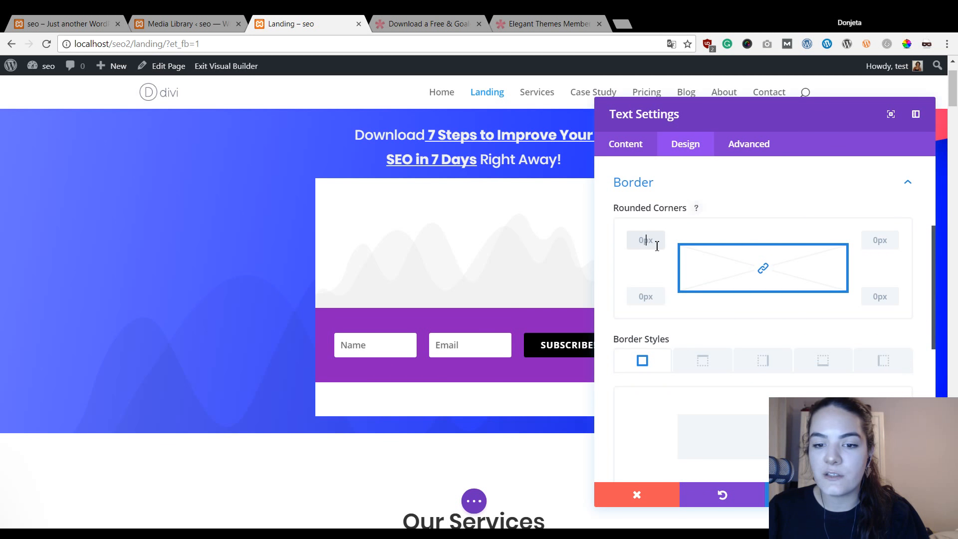
type("20")
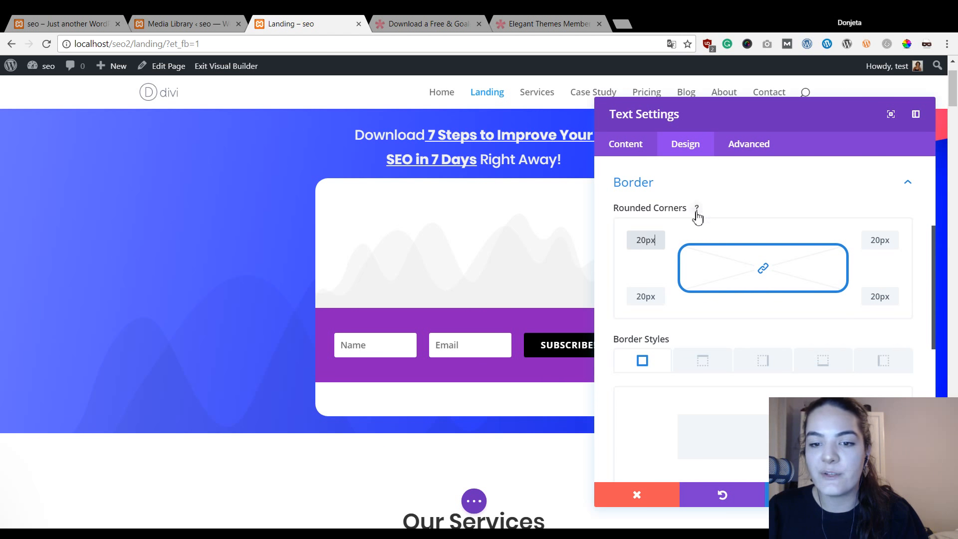
Apply the first box shadow preset, a soft shadow on all sides, to the text module and save its settings.
scroll(764, 202, "down", 2)
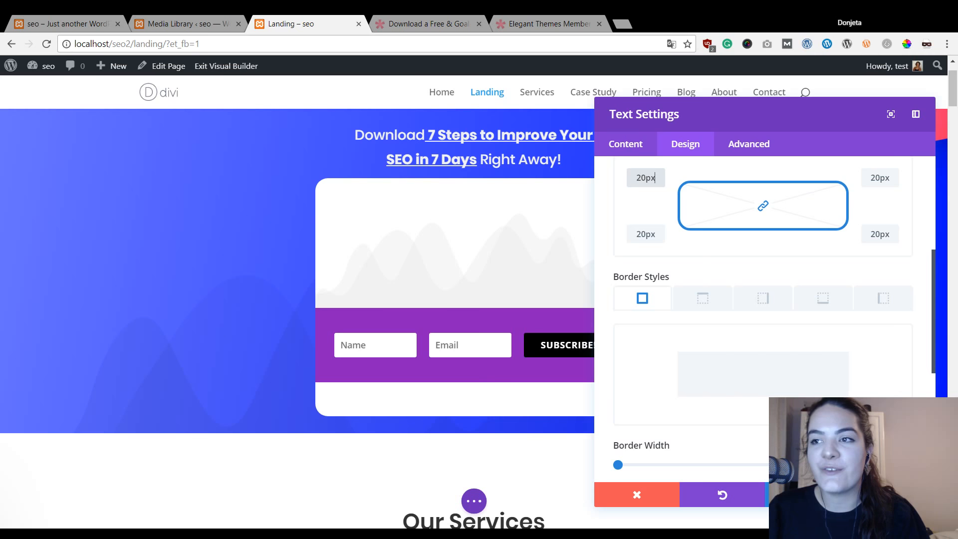
scroll(729, 316, "down", 4)
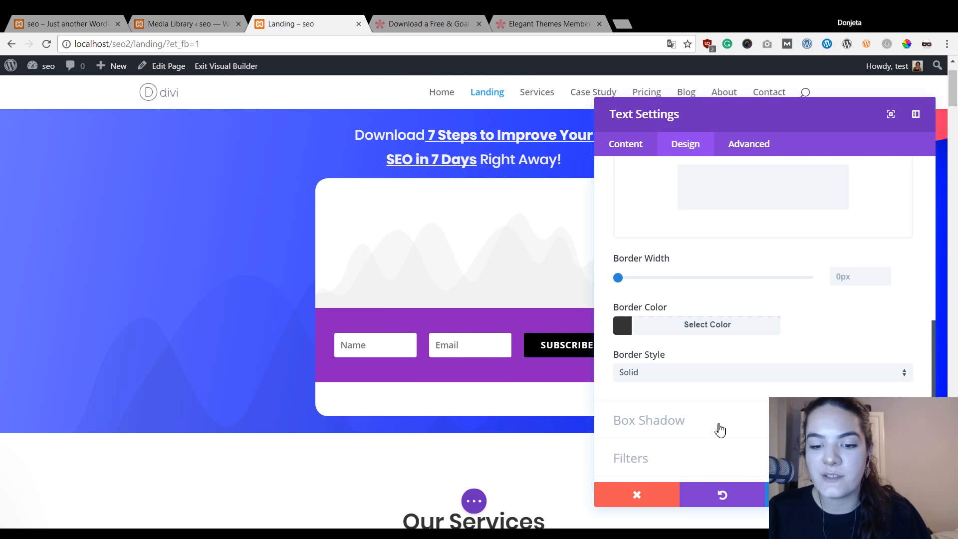
left_click(720, 431)
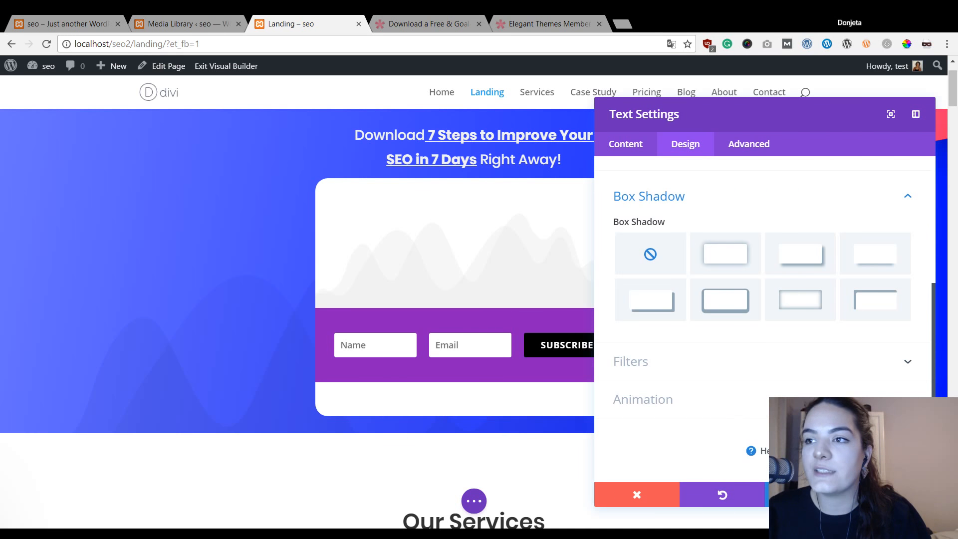
left_click(706, 252)
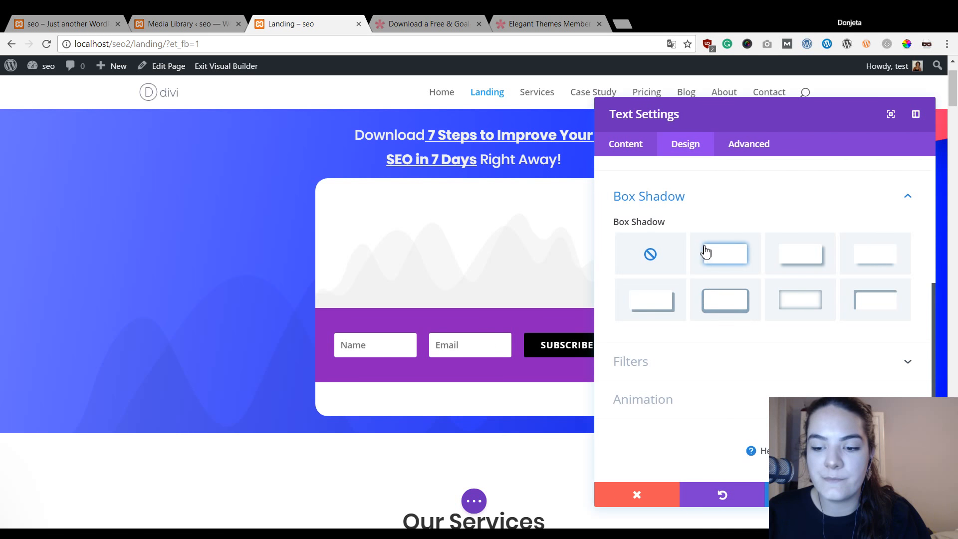
left_click(893, 495)
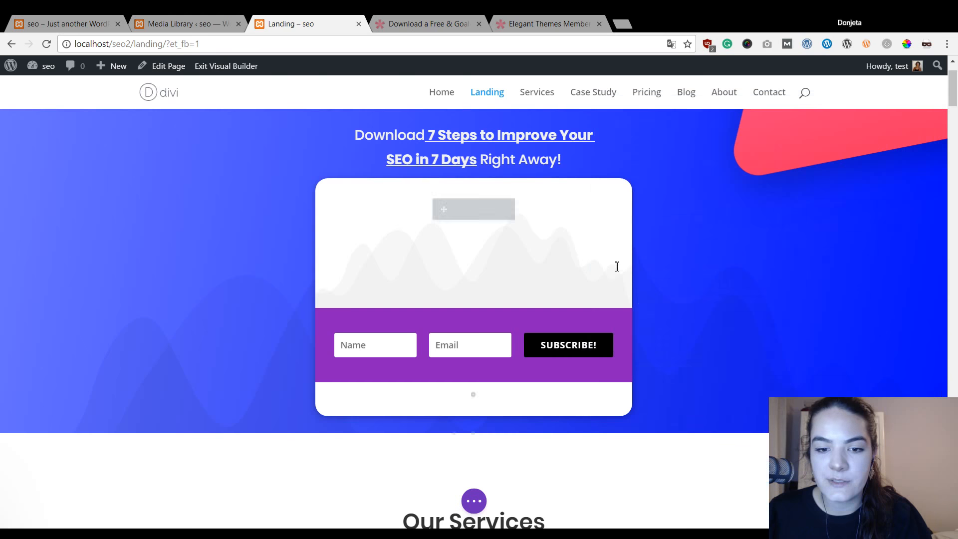
Increase the bottom padding of the hero row beneath the optin box and review the section's spacing.
scroll(606, 229, "up", 2)
scroll(594, 281, "down", 4)
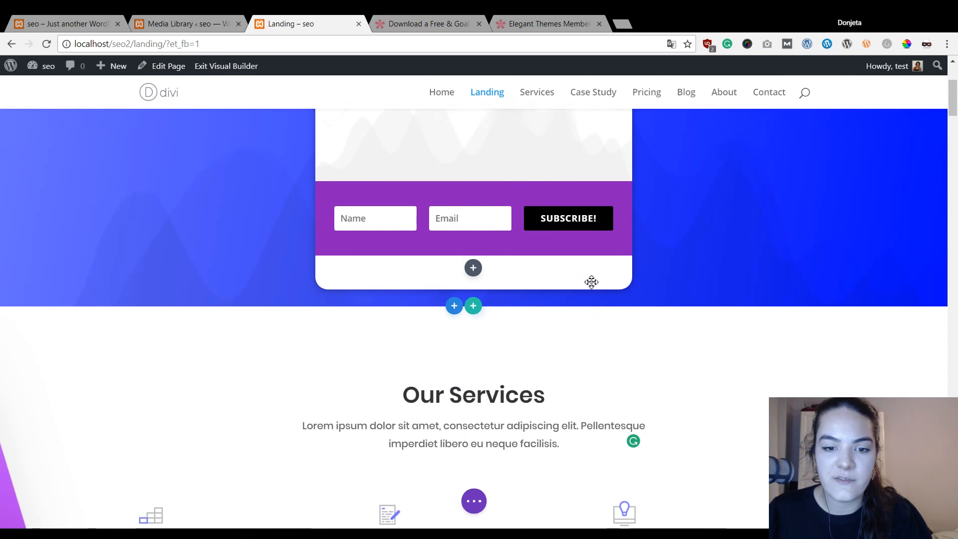
scroll(591, 280, "up", 1)
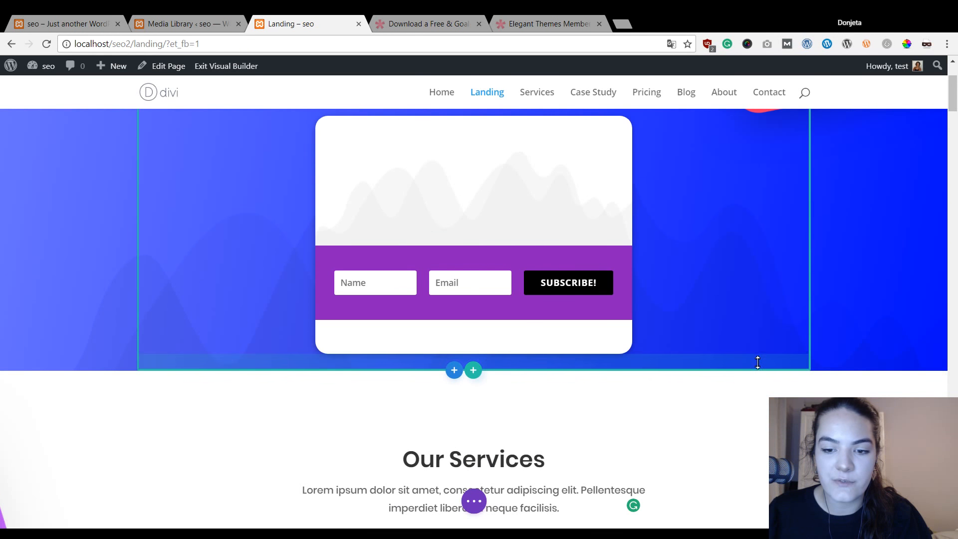
left_click_drag(759, 366, 762, 404)
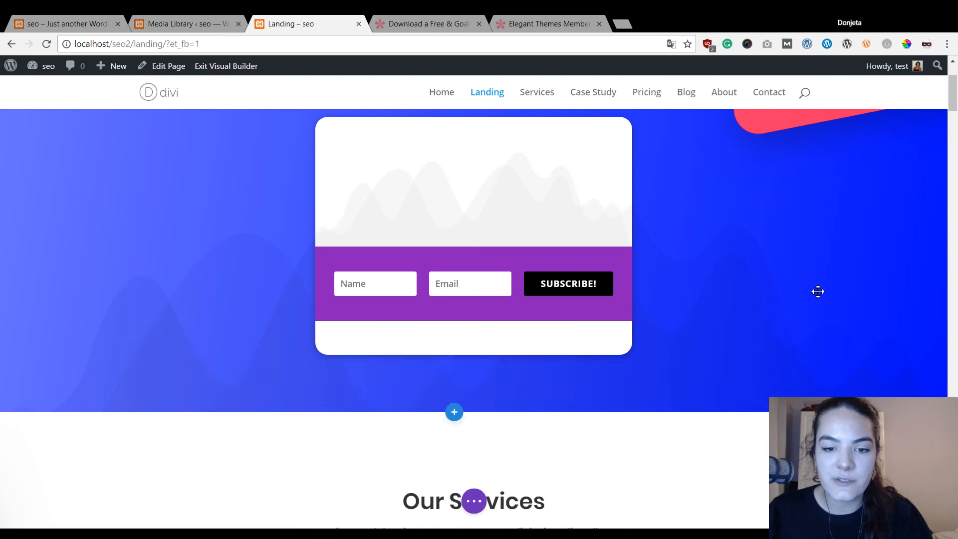
scroll(817, 291, "up", 2)
scroll(789, 299, "down", 4)
scroll(680, 220, "up", 5)
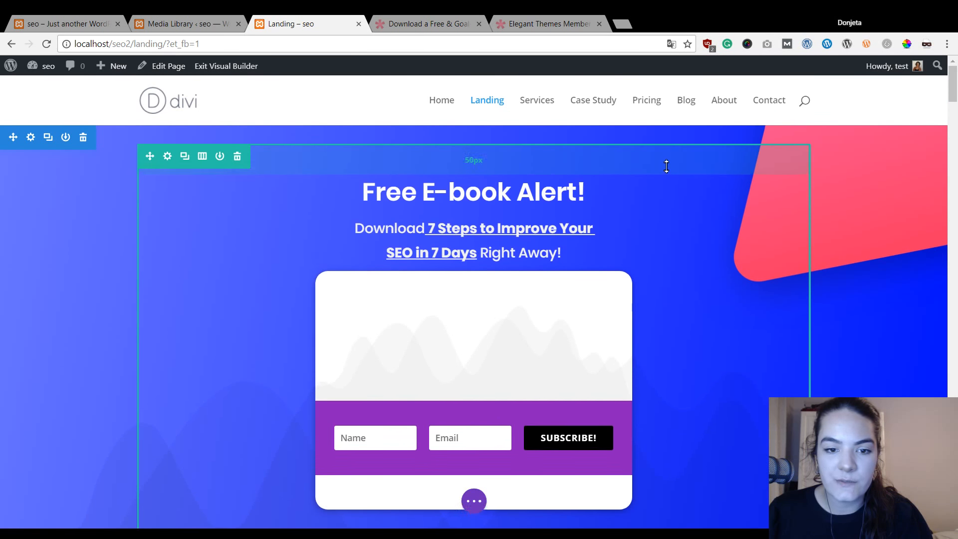
scroll(819, 288, "down", 4)
scroll(758, 307, "up", 4)
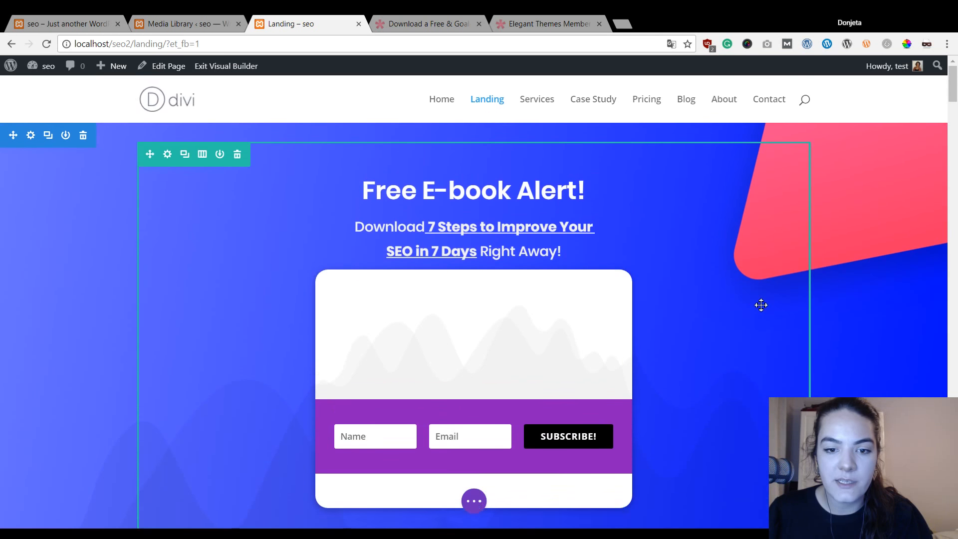
Exit the visual builder, reload the landing page and check how the hero section looks on the live page.
left_click(474, 503)
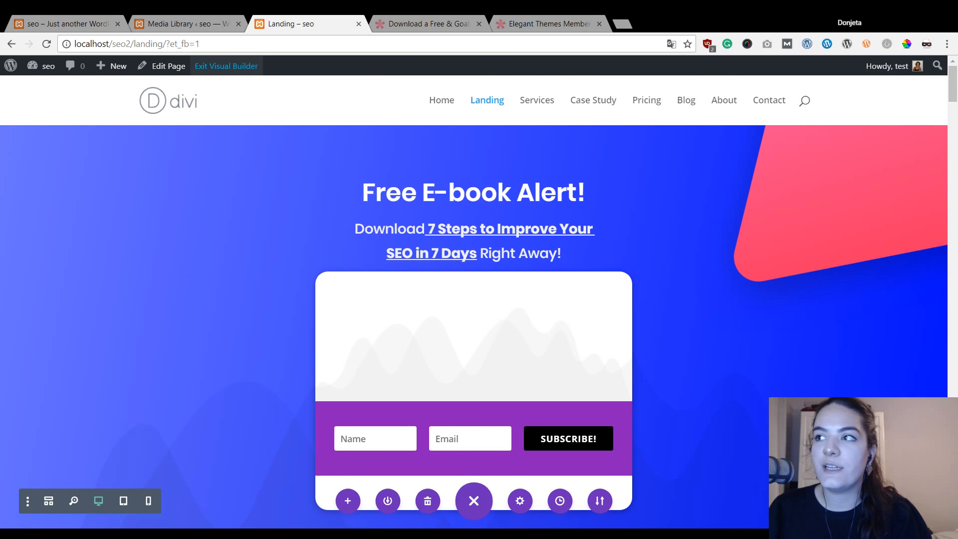
left_click(225, 66)
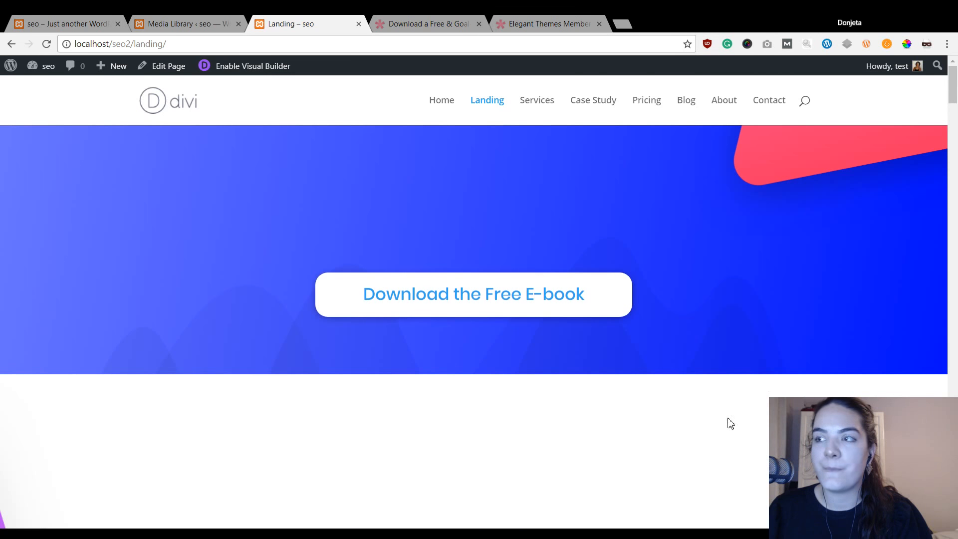
scroll(490, 296, "down", 3)
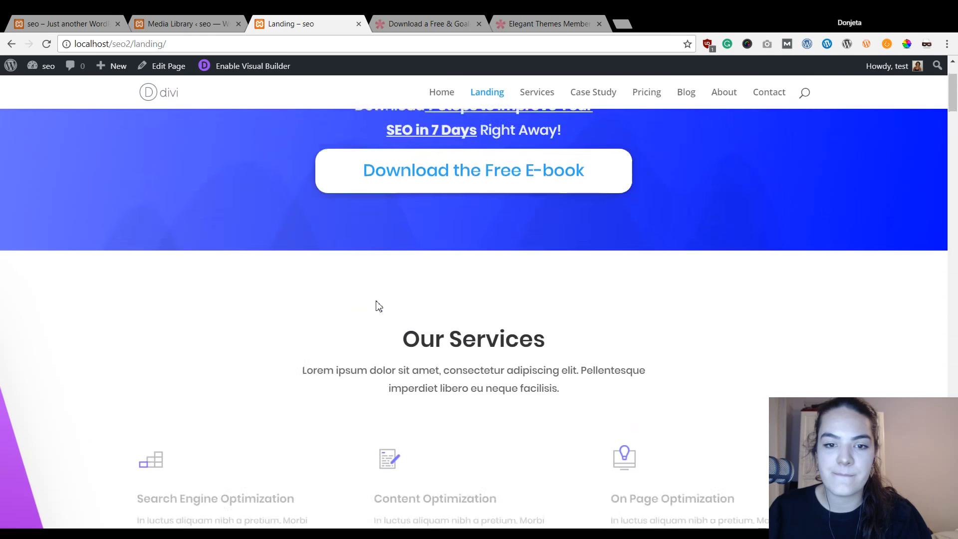
scroll(513, 288, "up", 3)
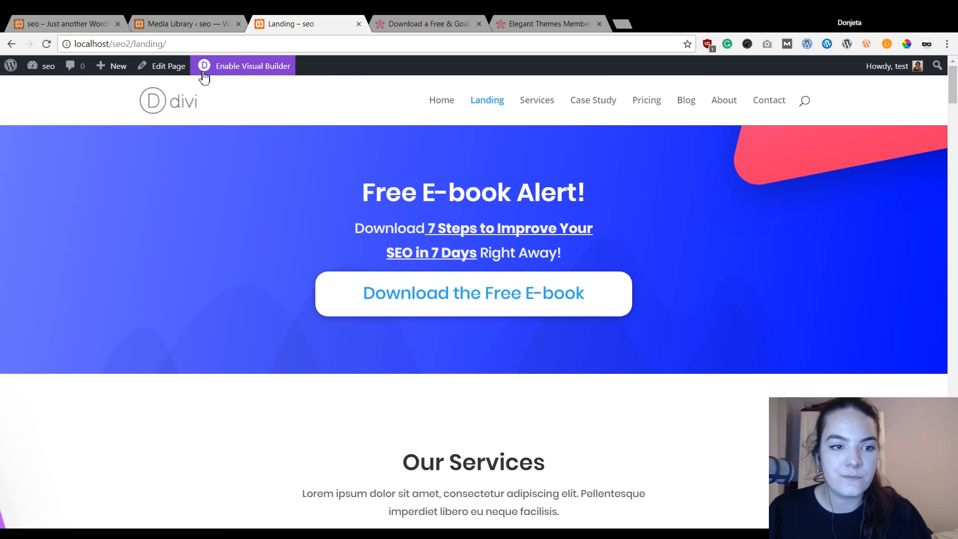
left_click(213, 46)
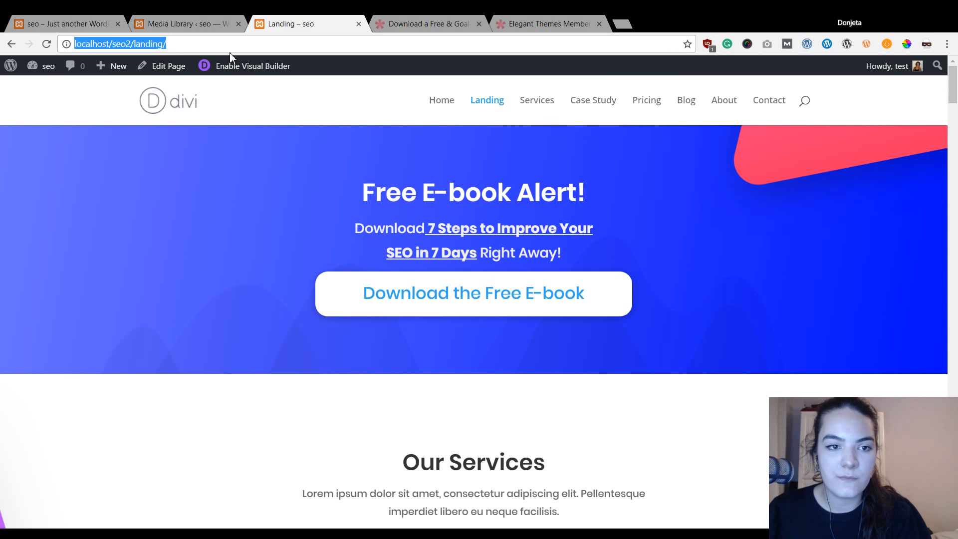
left_click(212, 43)
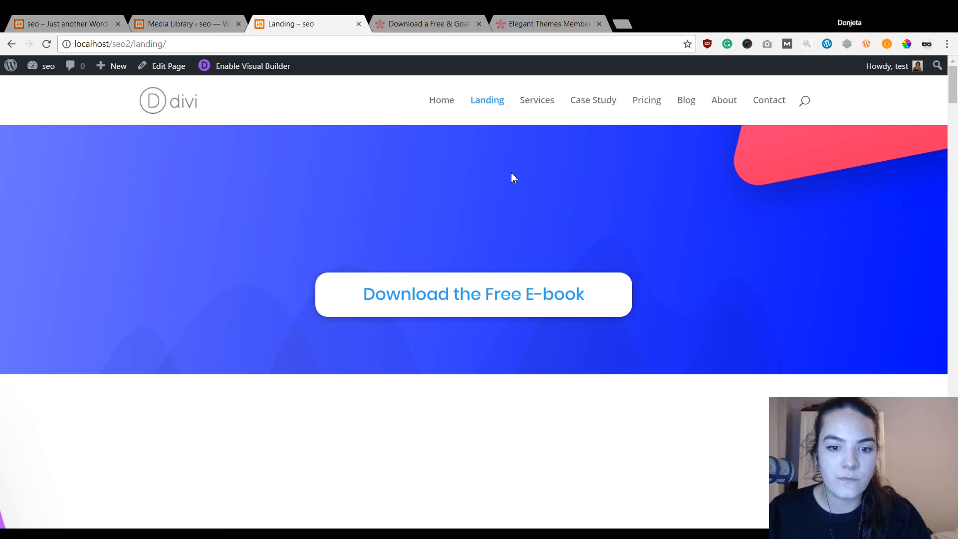
scroll(511, 172, "down", 2)
Reopen the page in the visual builder and review the text module's locked-content shortcode, closing its settings without saving.
left_click(233, 66)
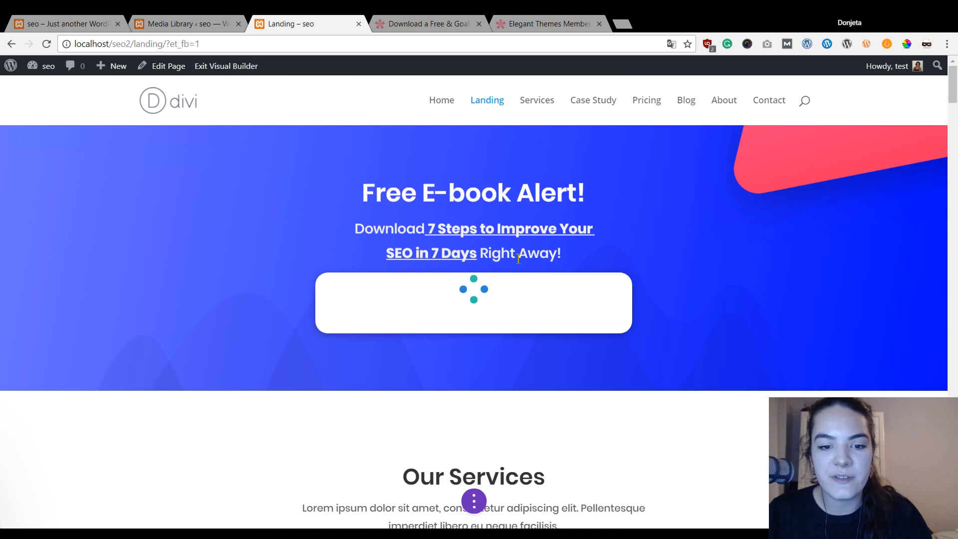
scroll(540, 291, "down", 2)
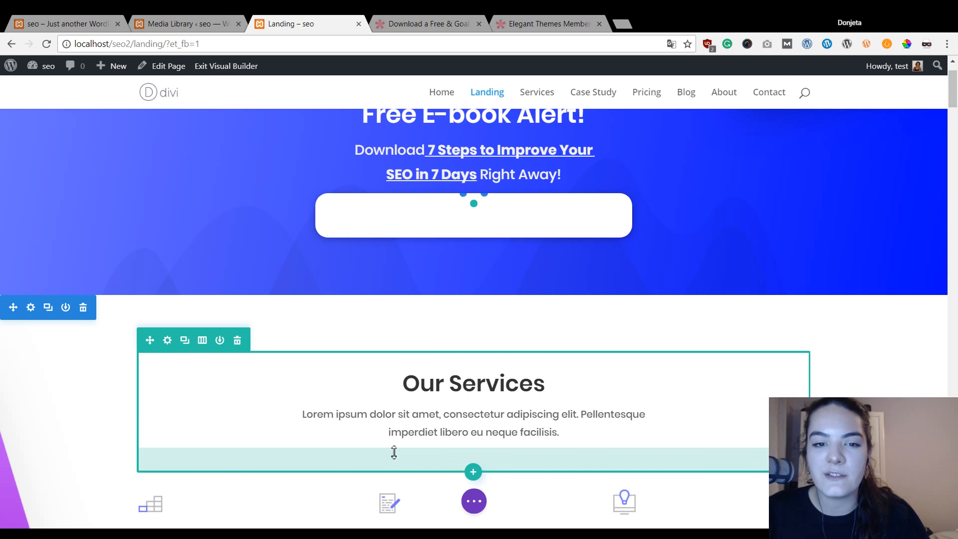
scroll(238, 286, "up", 1)
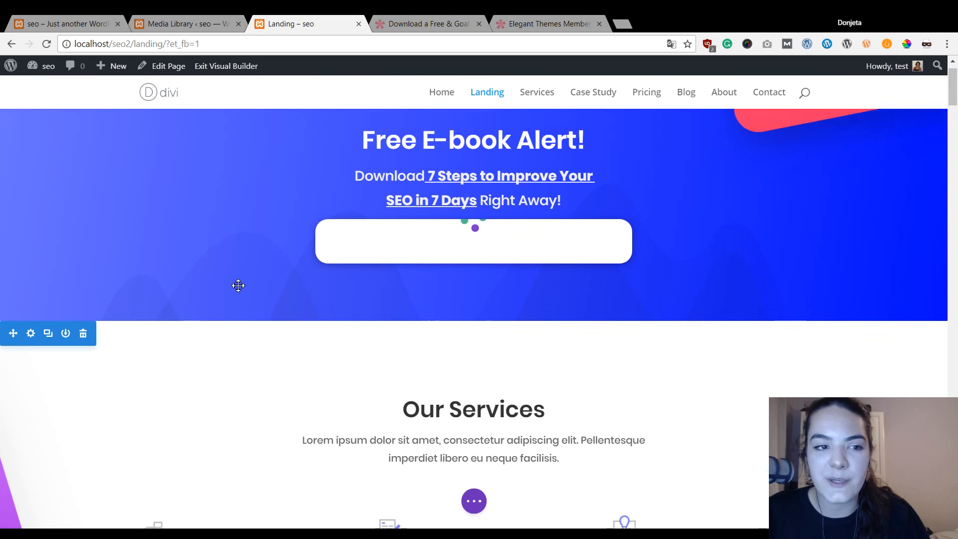
scroll(238, 285, "up", 2)
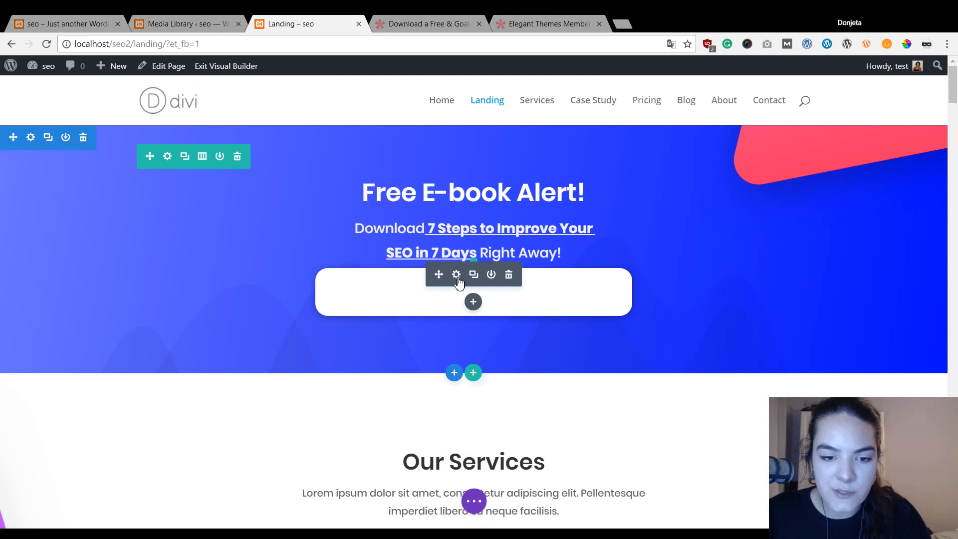
left_click(456, 275)
left_click(810, 350)
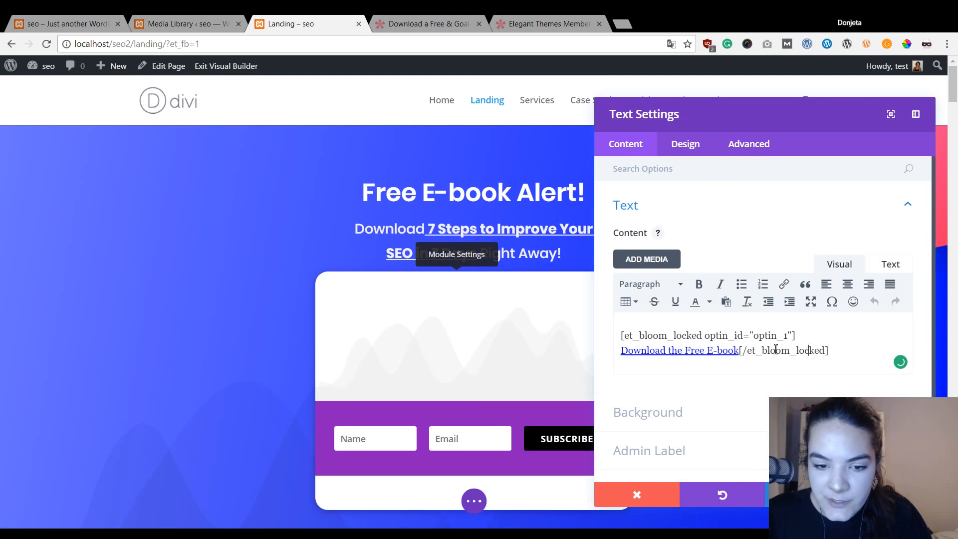
scroll(438, 312, "down", 3)
left_click(637, 495)
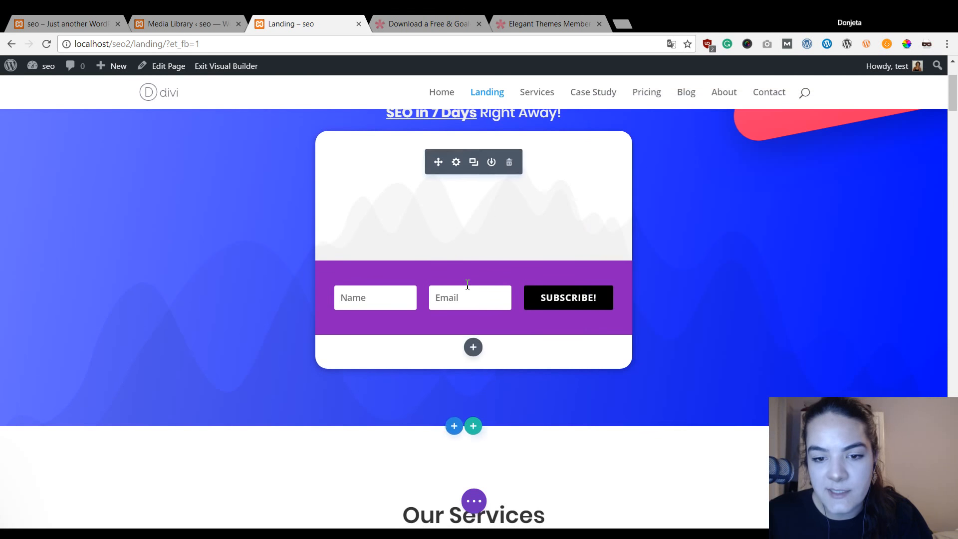
Try the name and email fields of the optin form in the builder preview.
scroll(467, 284, "up", 3)
left_click(376, 447)
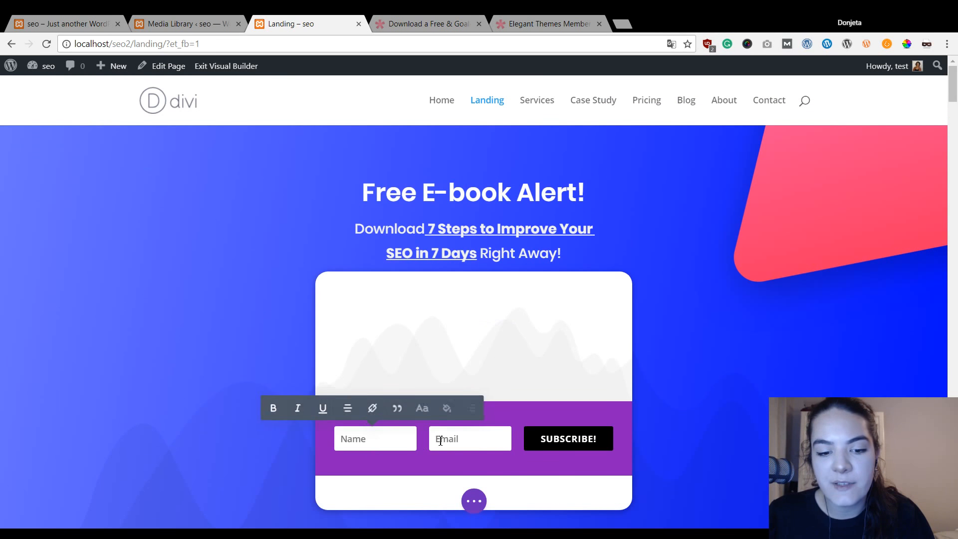
left_click(463, 442)
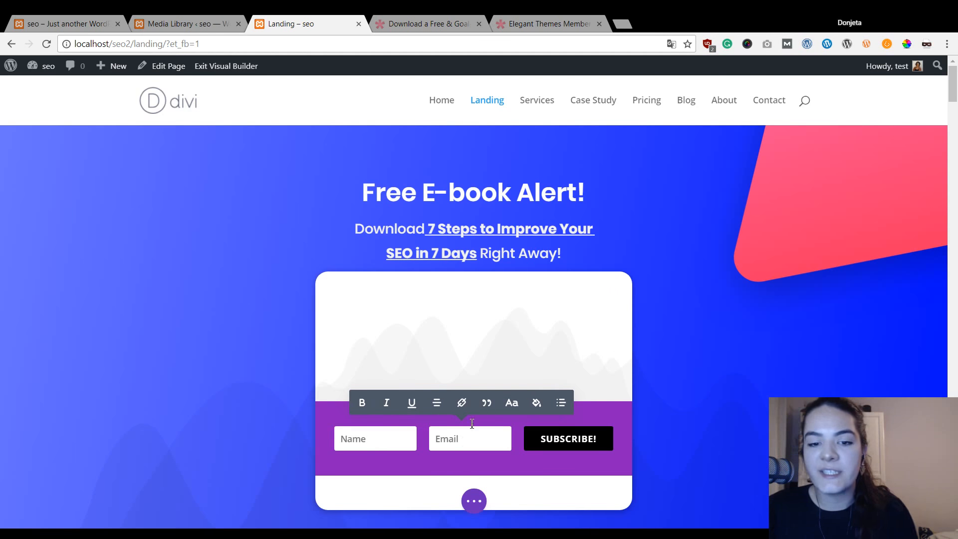
Exit the visual builder and download the file from the hero's "Download the Free E-book" link.
left_click(479, 503)
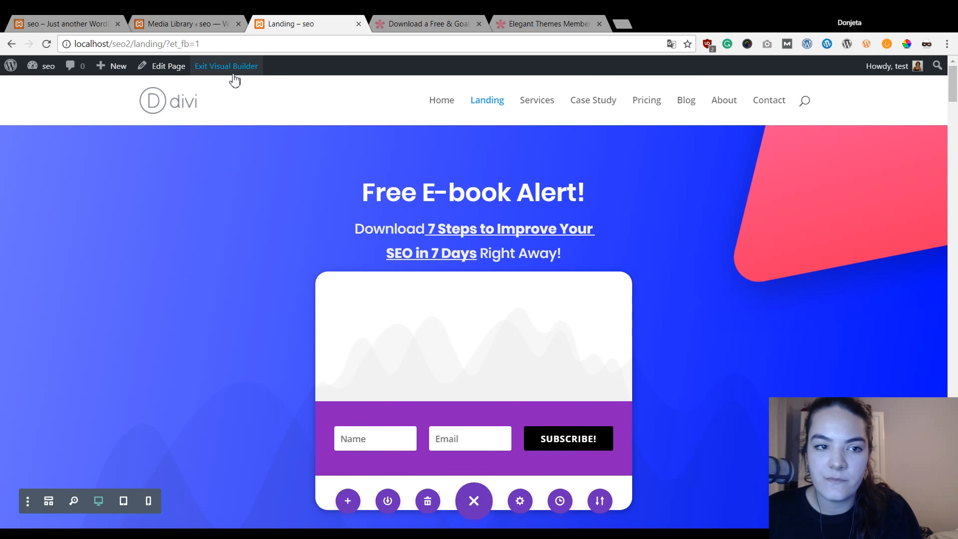
left_click(232, 75)
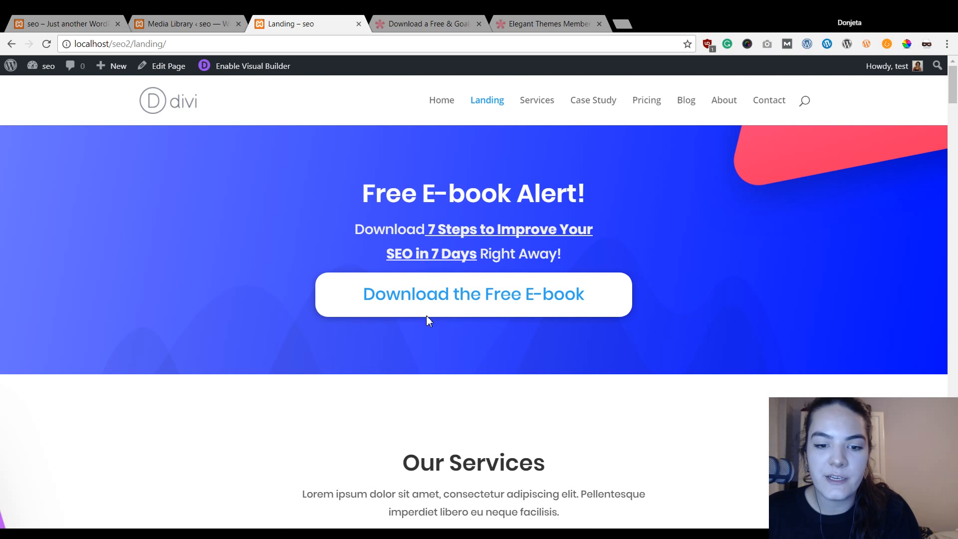
left_click(457, 303)
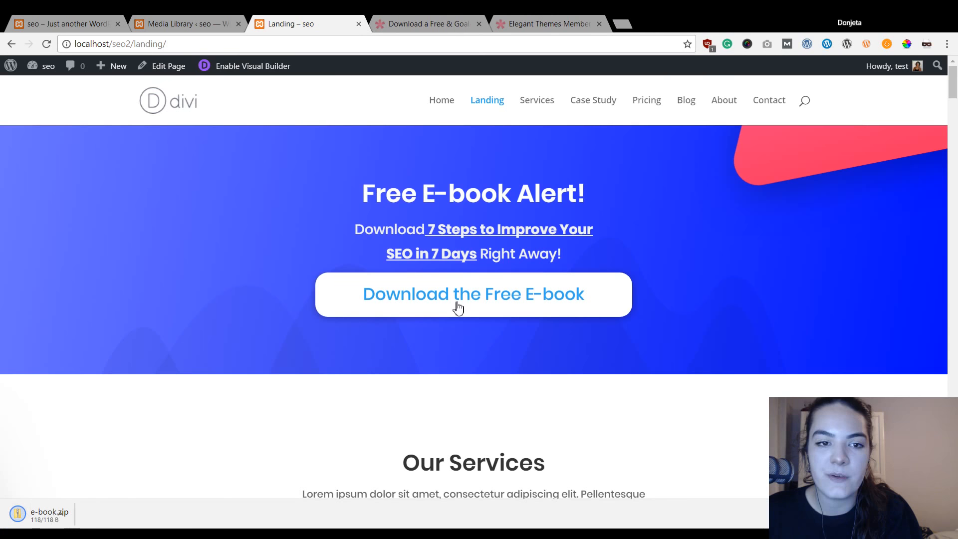